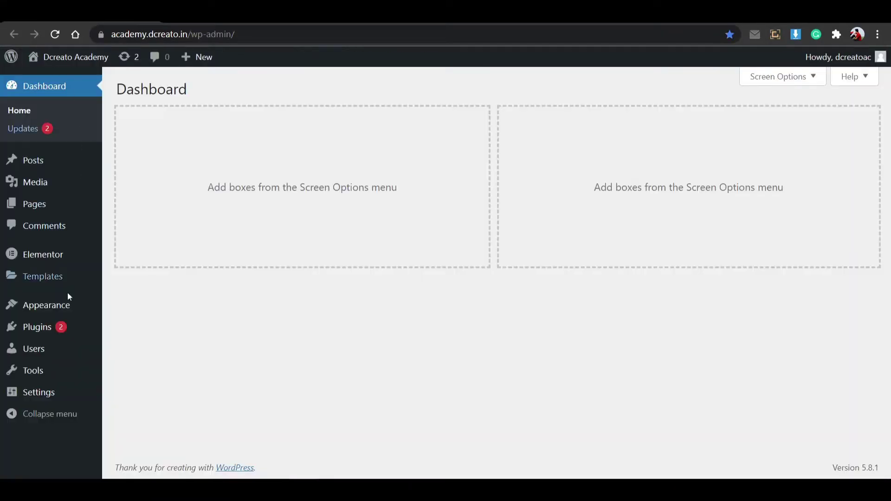
Go to Appearance > Themes to show the active Astra theme.
mouse_move(67, 305)
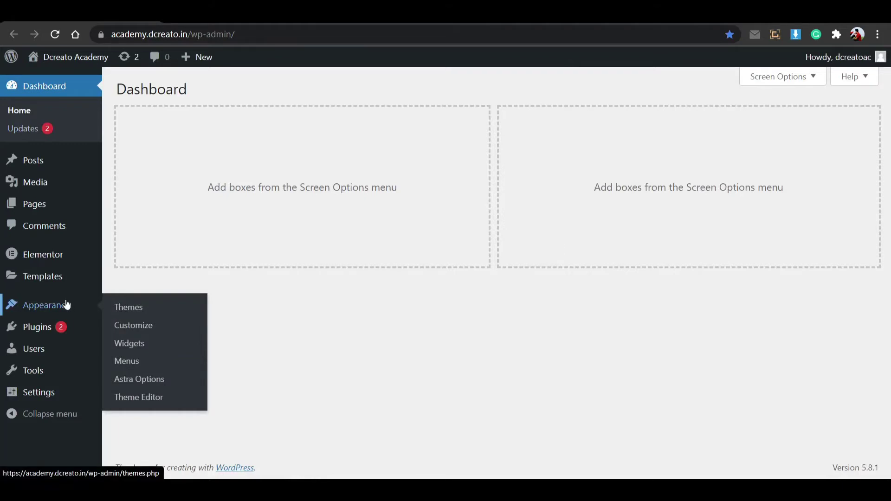
right_click(120, 307)
left_click(124, 313)
left_click(128, 307)
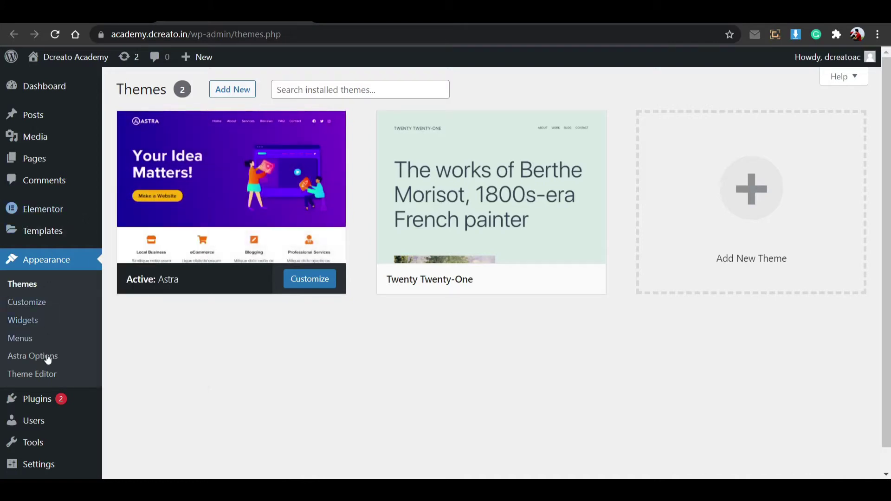
Open Plugins > Installed Plugins in a new browser tab.
mouse_move(47, 399)
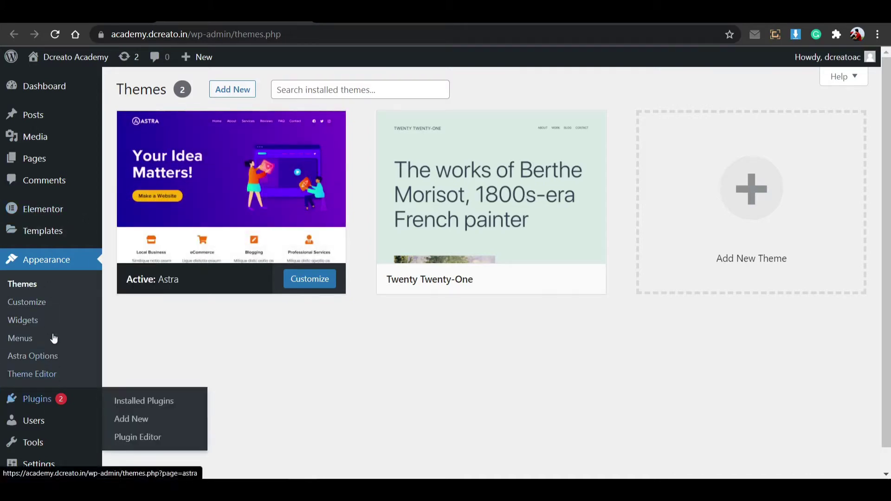
mouse_move(50, 213)
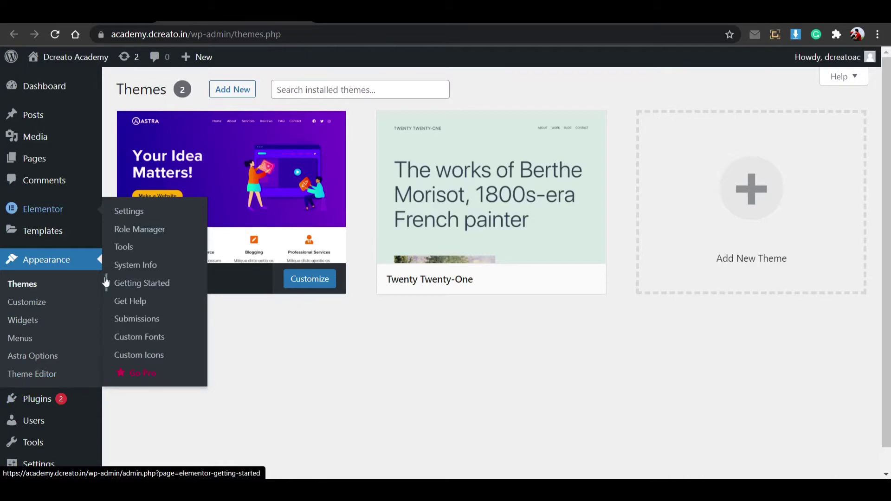
scroll(58, 398, "down", 1)
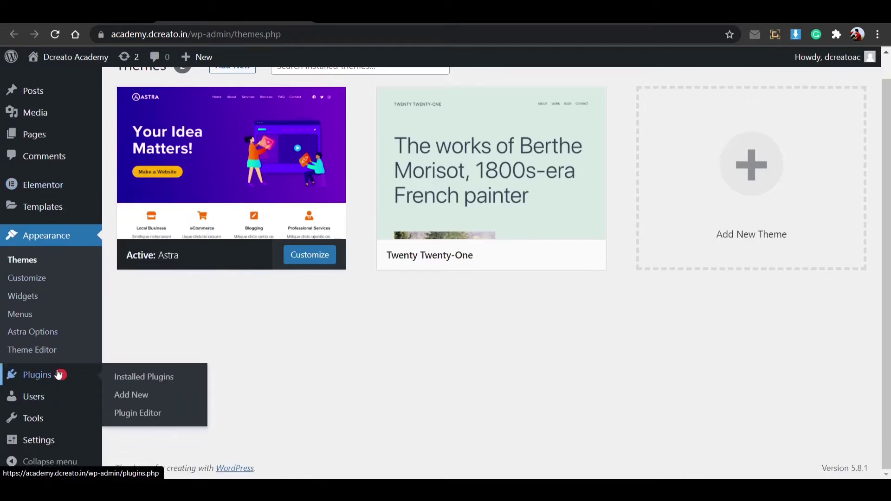
right_click(136, 377)
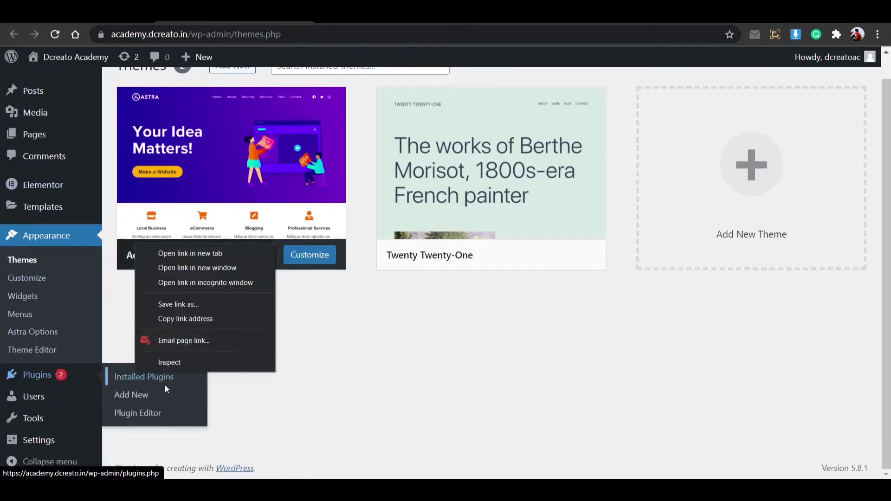
left_click(185, 255)
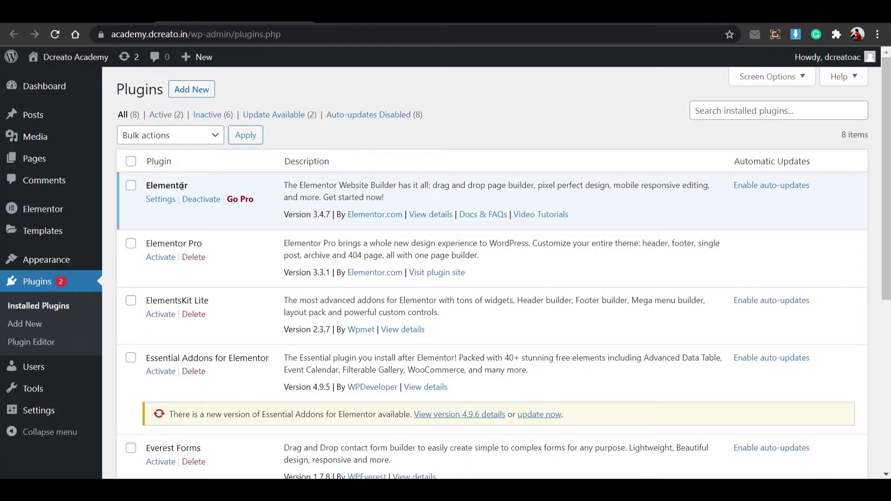
Highlight Elementor and Elementor Pro in the Installed Plugins list.
left_click_drag(193, 188, 145, 191)
left_click(205, 190)
left_click_drag(212, 246, 140, 245)
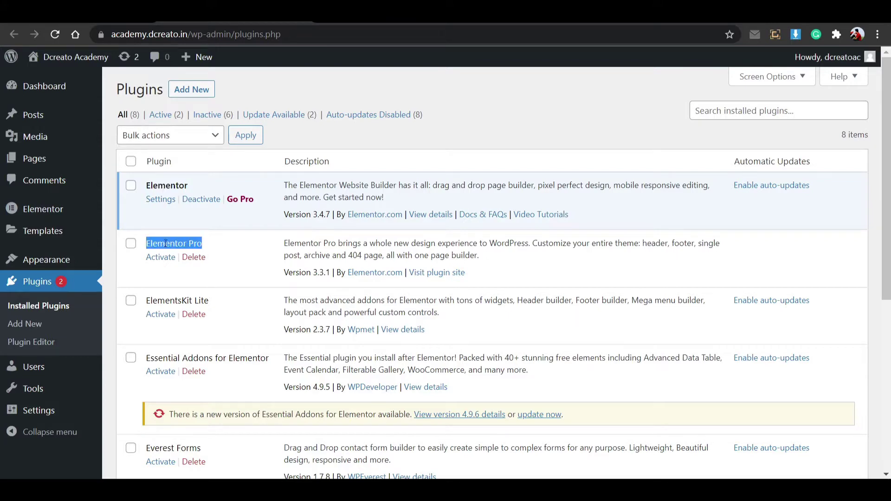
left_click(189, 249)
scroll(174, 274, "down", 6)
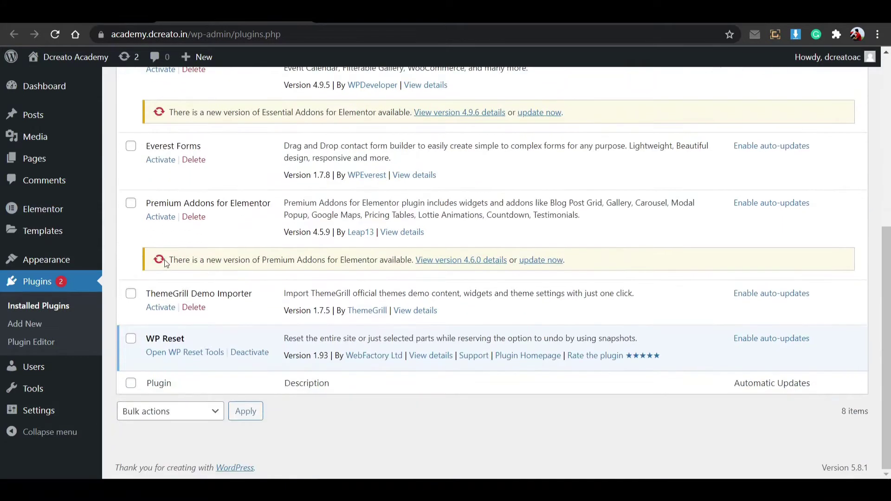
scroll(179, 339, "up", 6)
scroll(193, 280, "down", 6)
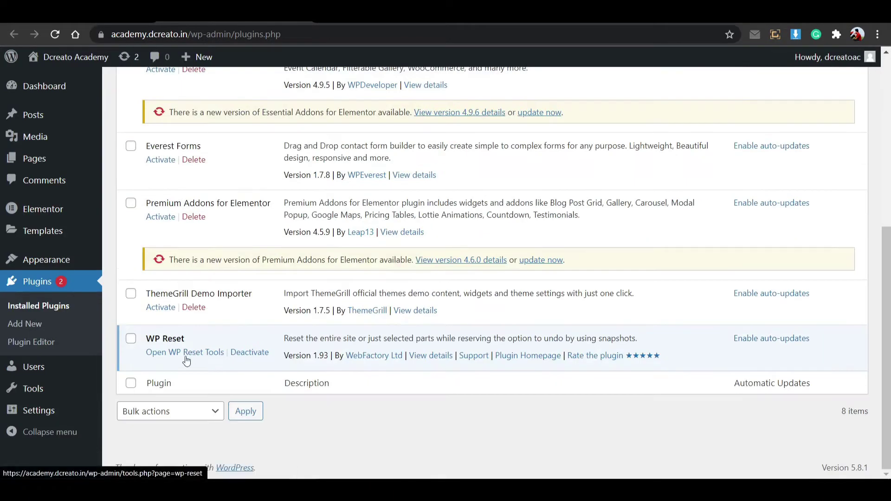
Highlight WP Reset and Elementor again, then move to the Add Plugins page.
left_click_drag(194, 341, 145, 339)
left_click(190, 342)
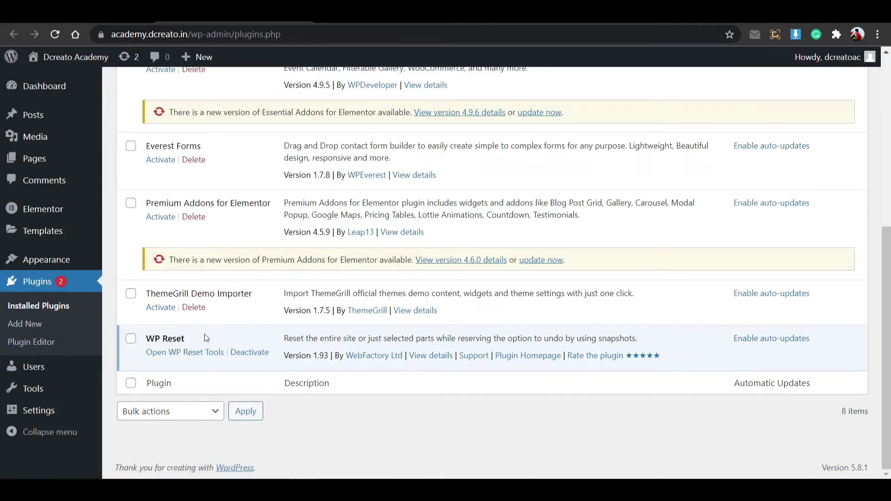
scroll(204, 338, "up", 6)
left_click_drag(199, 189, 145, 186)
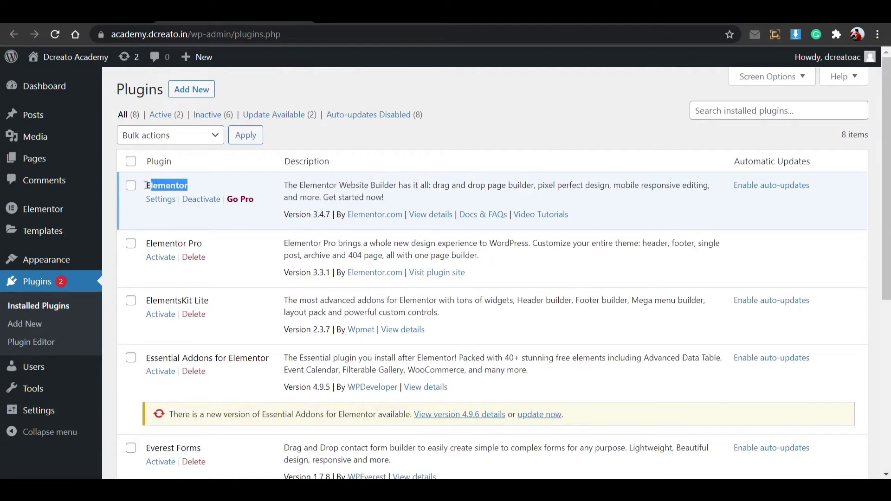
left_click(177, 191)
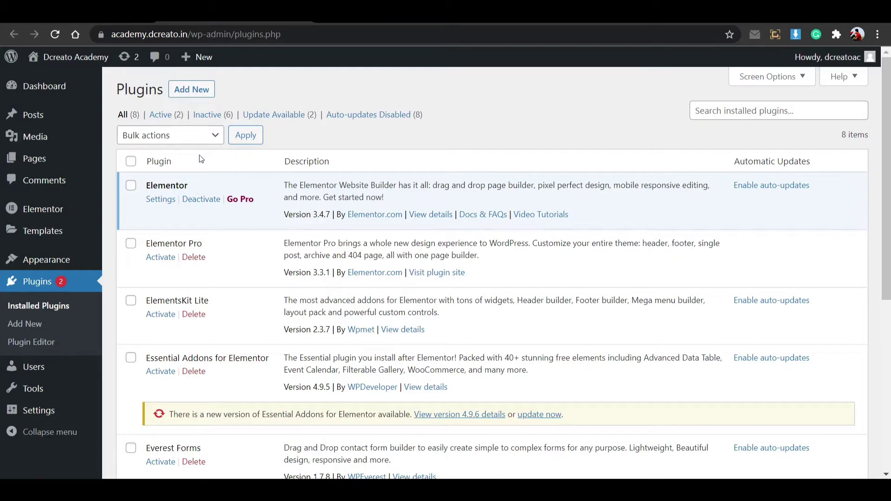
left_click(53, 326)
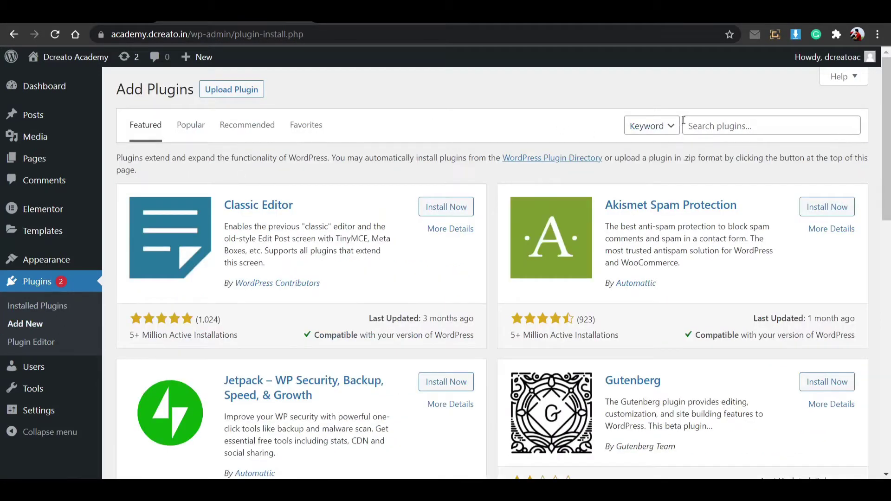
Search plugins for 'elementor' and confirm Elementor Website Builder shows as Active.
left_click(685, 124)
left_click(711, 172)
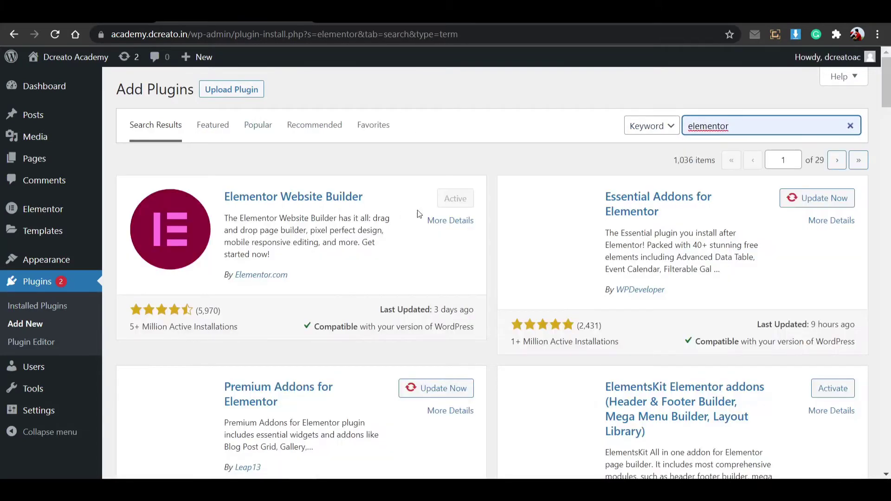
double_click(346, 196)
left_click(369, 196)
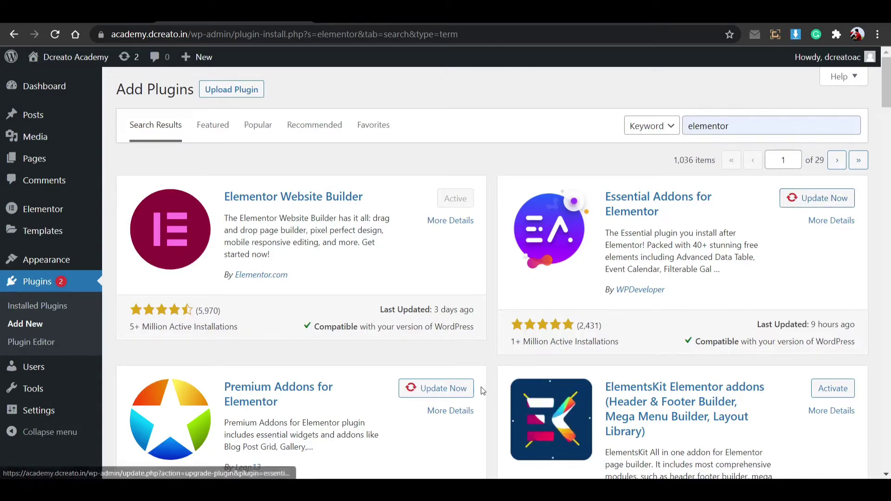
scroll(650, 371, "down", 3)
scroll(750, 351, "down", 5)
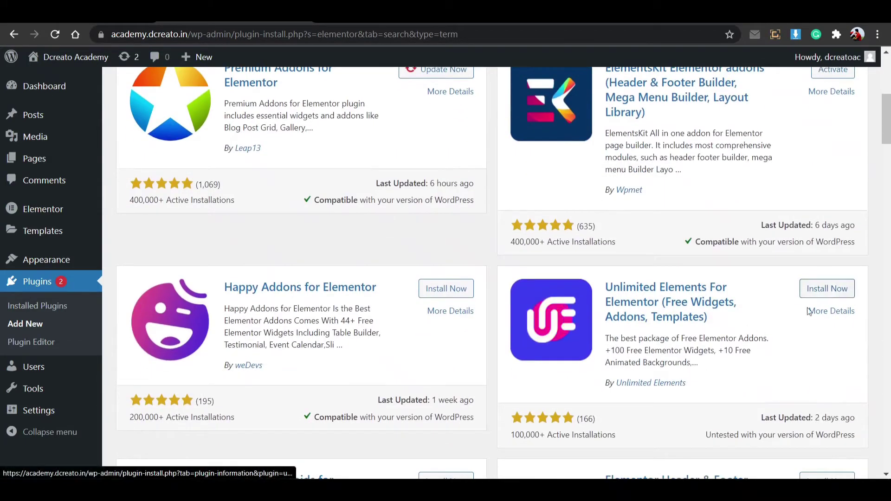
scroll(464, 251, "up", 8)
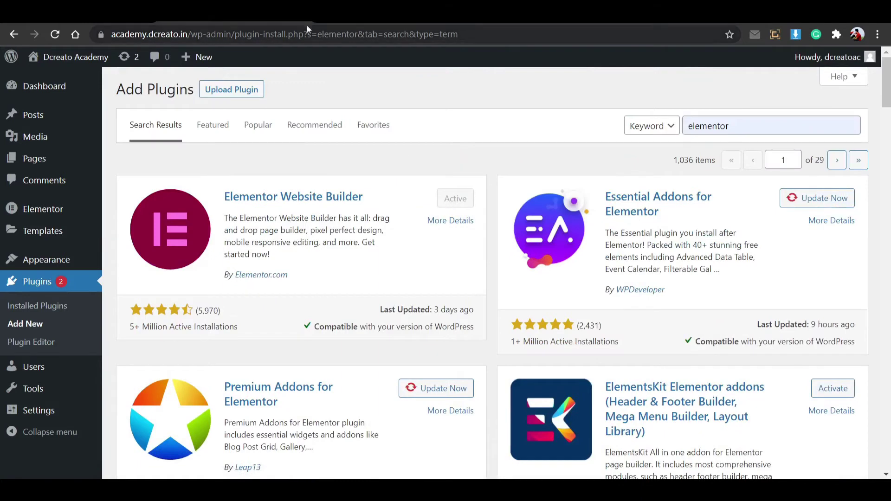
Add a page titled 'New page', publish it, and dismiss the published notice.
mouse_move(49, 159)
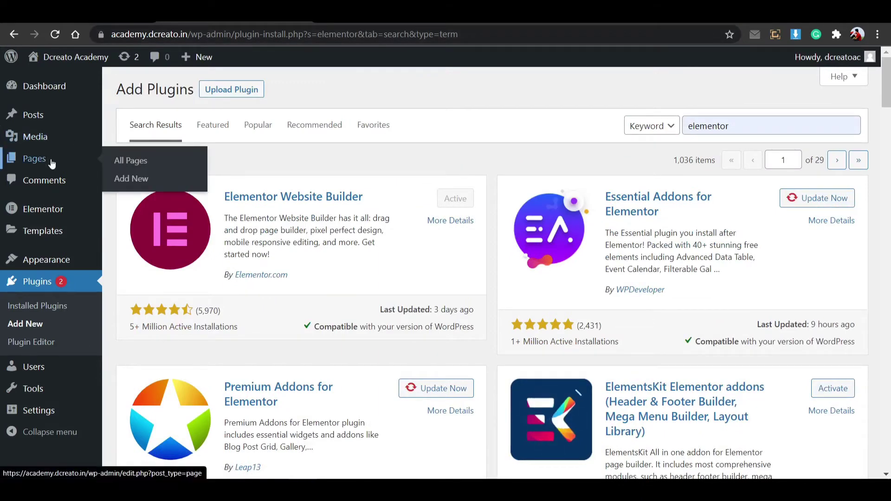
left_click(116, 178)
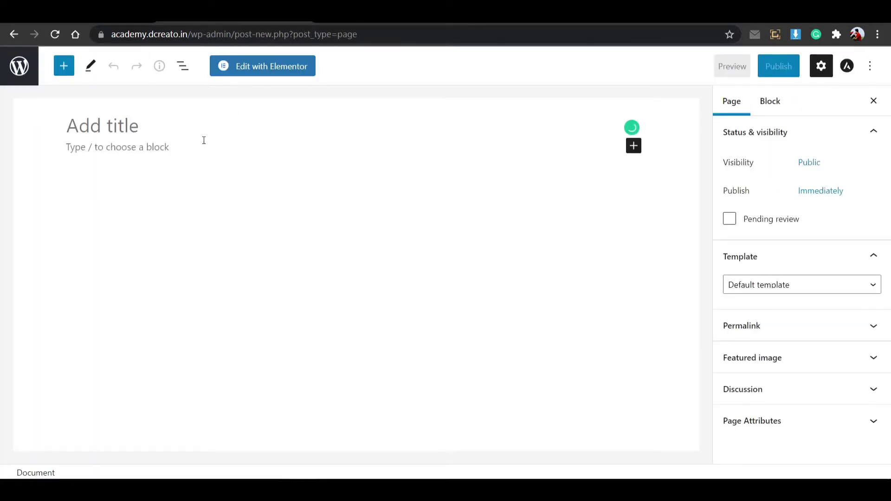
type("N")
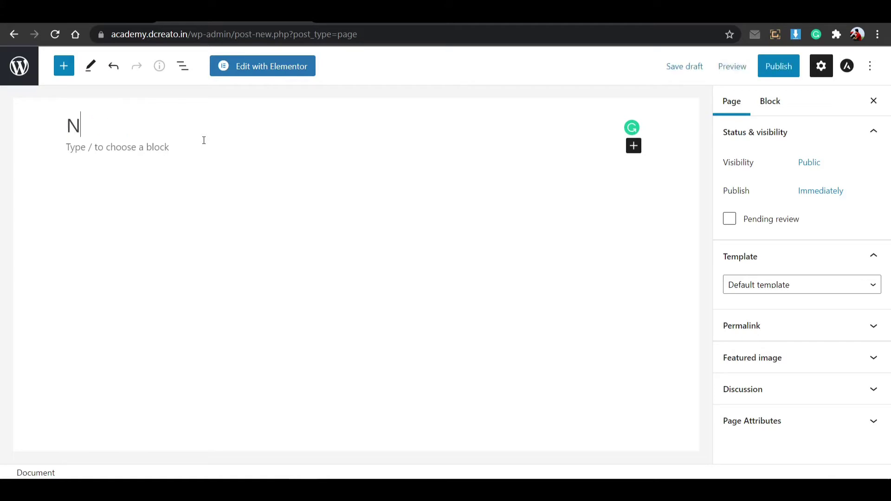
type("ew page")
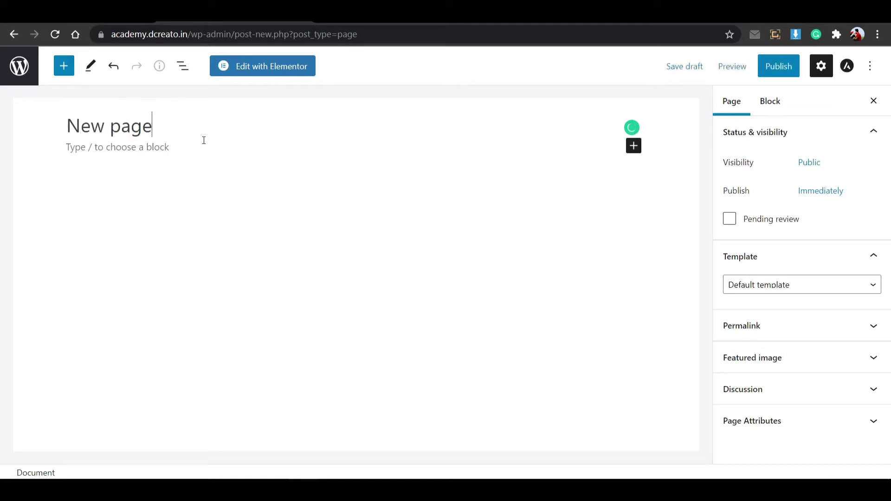
left_click(764, 73)
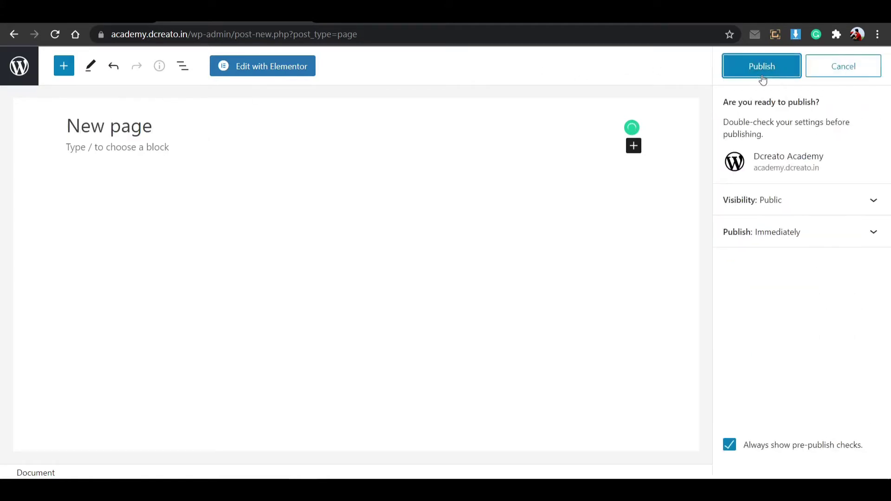
left_click(762, 78)
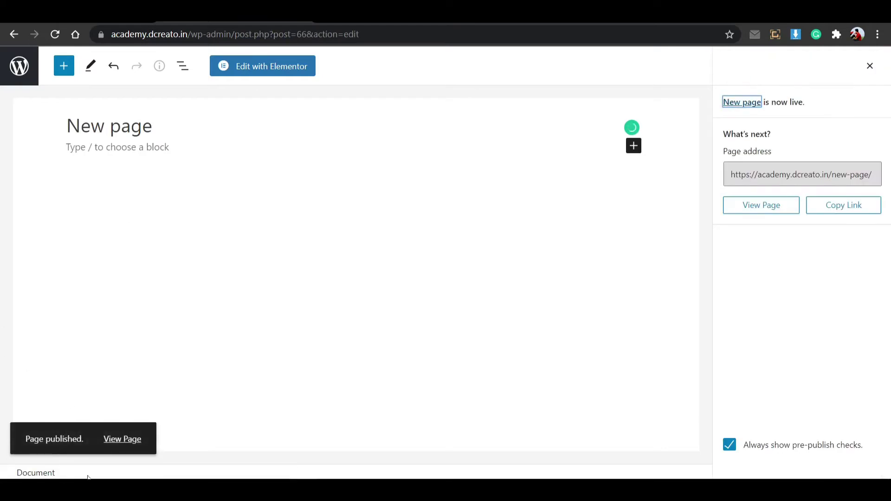
left_click(119, 441)
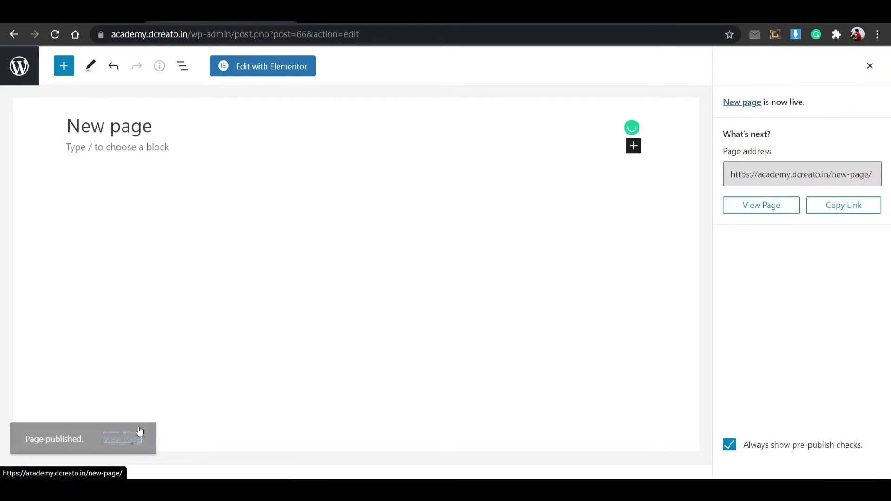
Open 'New page' in Elementor and add a two-column section.
left_click(263, 66)
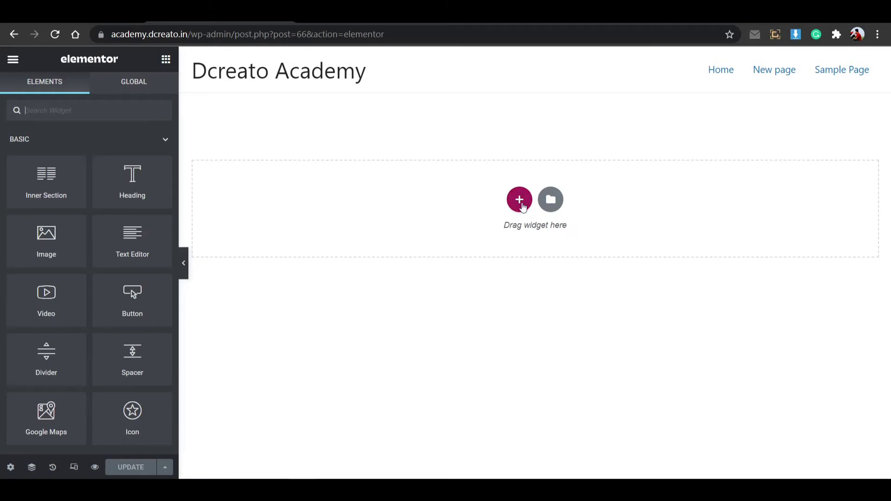
left_click(518, 207)
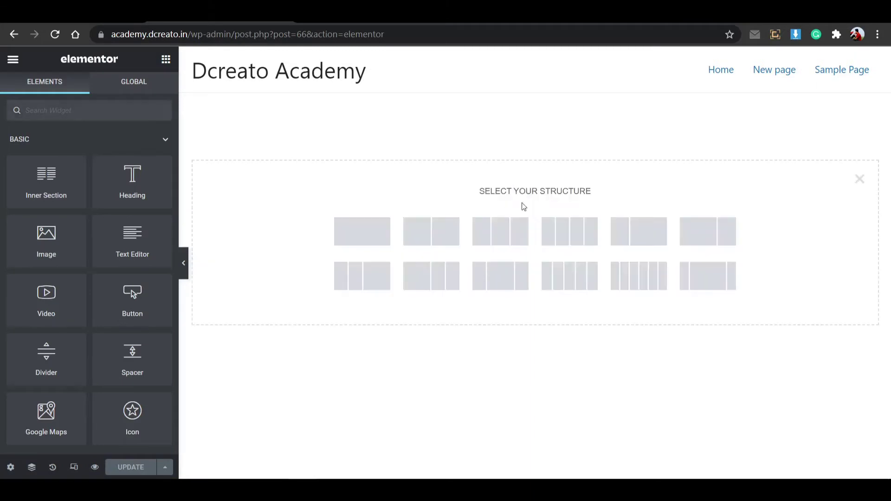
left_click(424, 230)
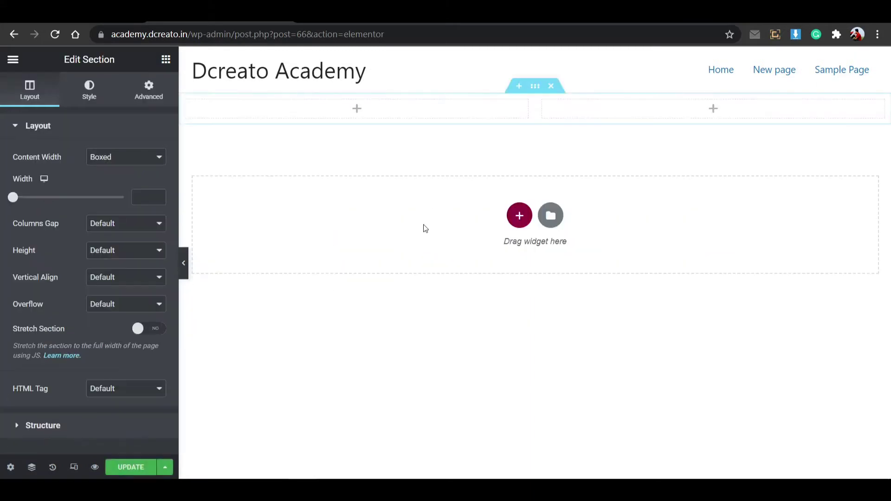
left_click(354, 116)
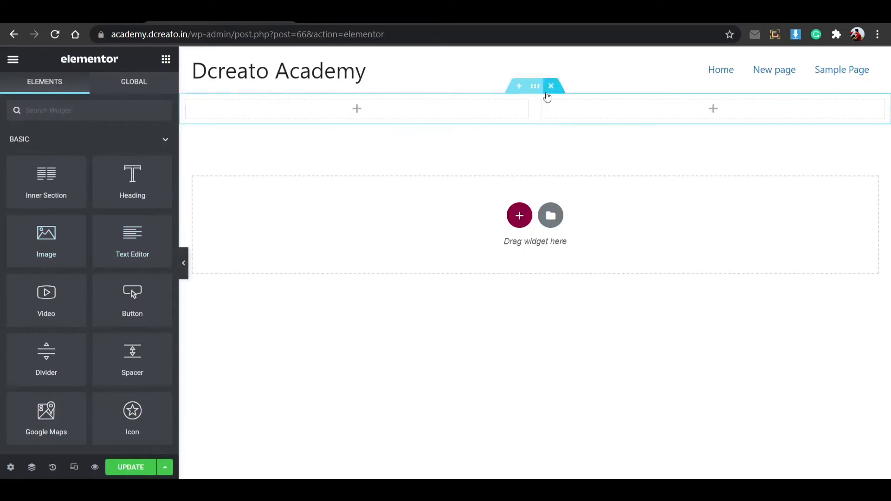
Unlink the section's padding and set its top padding to 50 px.
left_click(535, 89)
left_click(144, 98)
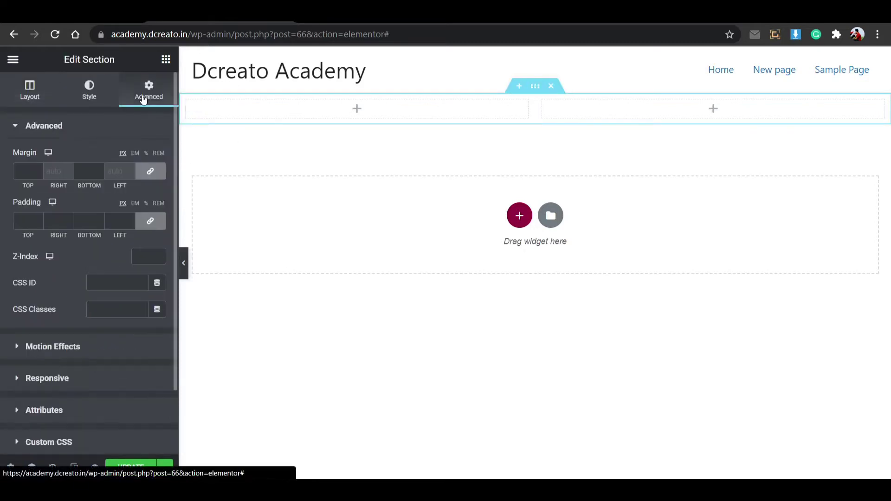
left_click(150, 221)
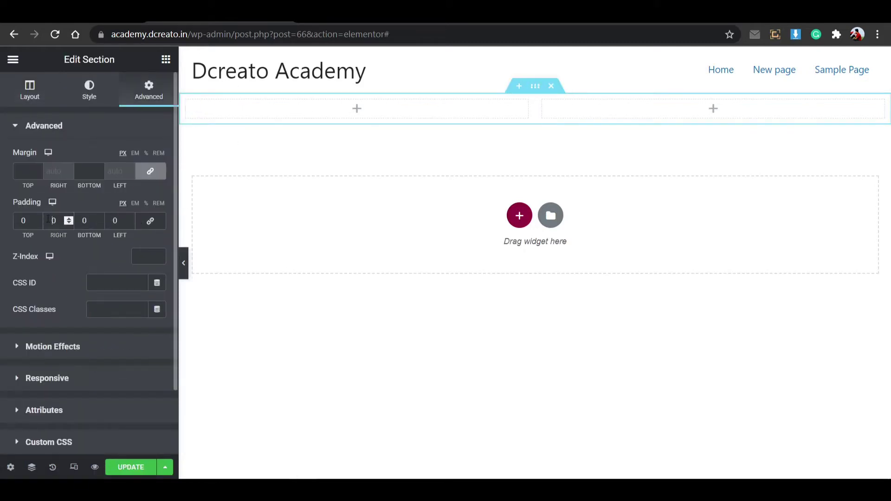
left_click(26, 221)
type("50")
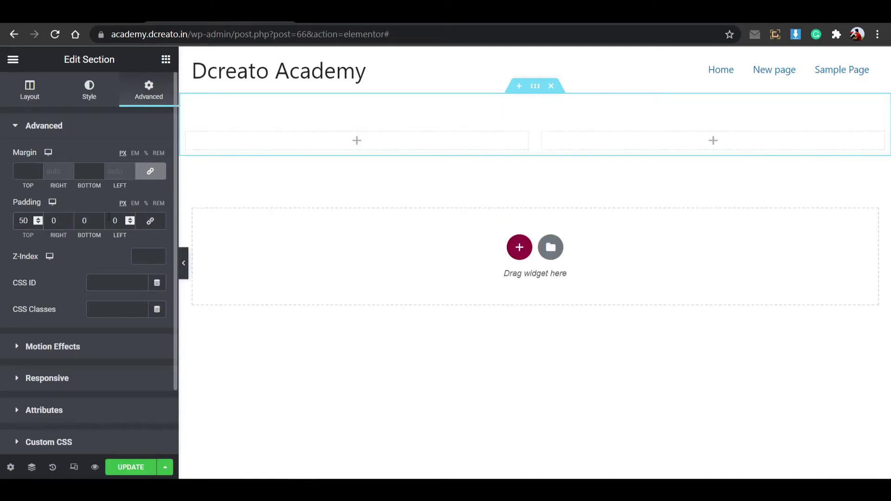
left_click(92, 221)
Enter 50 px bottom padding and add a 'welcome' Heading to the left column.
type("50")
left_click(360, 146)
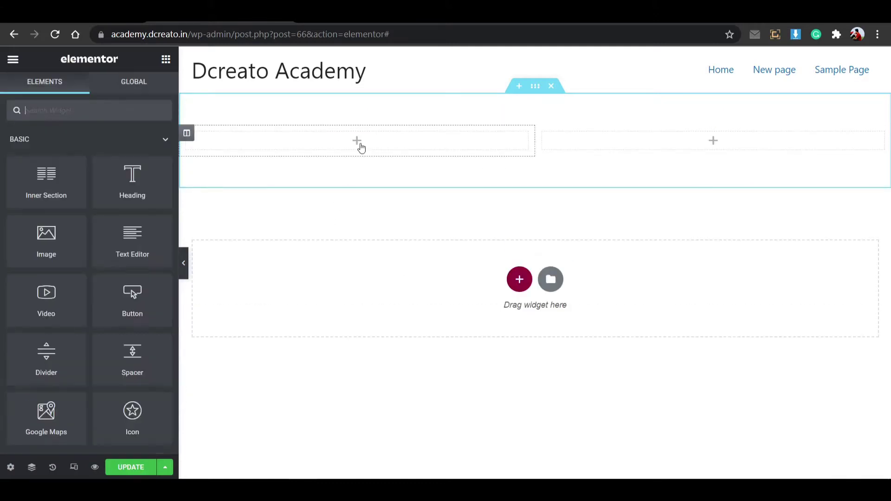
left_click_drag(133, 179, 321, 142)
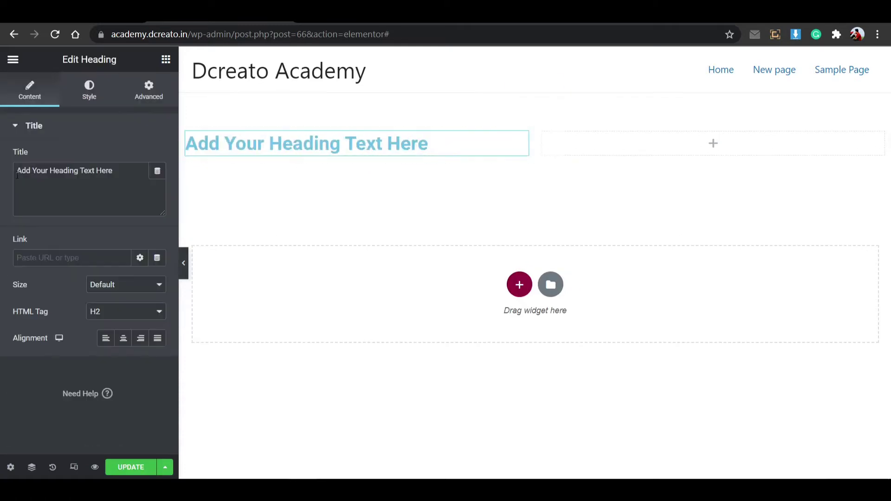
left_click_drag(129, 177, 15, 179)
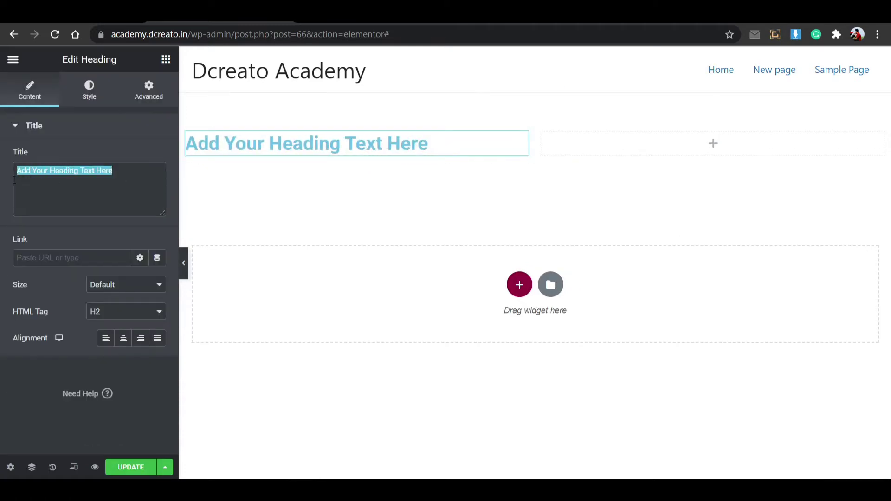
type("welcome")
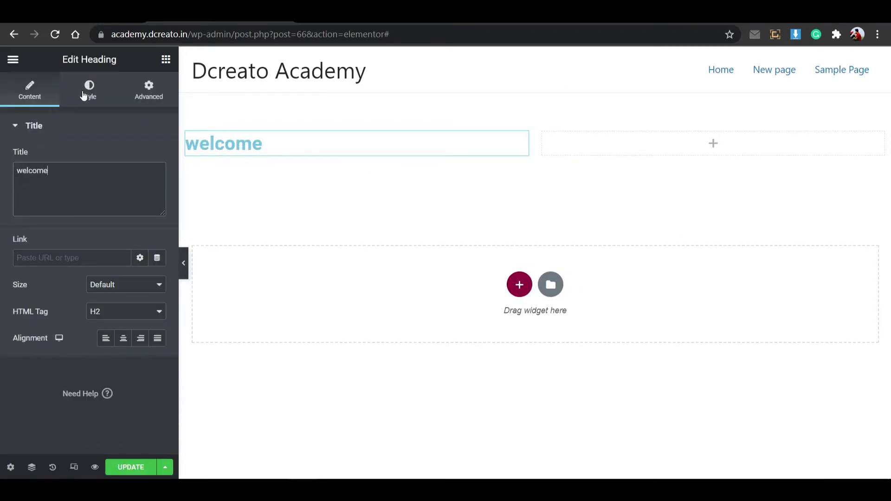
Make the heading uppercase at weight 600 with size 25.
left_click(84, 94)
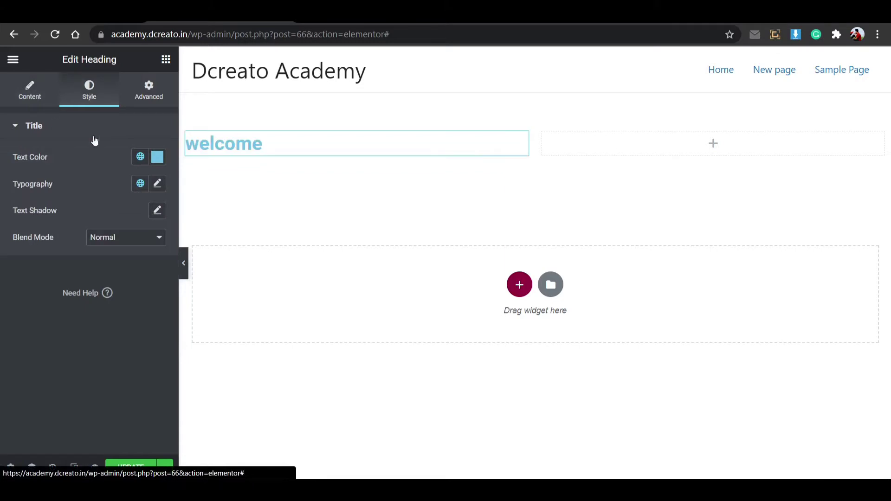
left_click(158, 184)
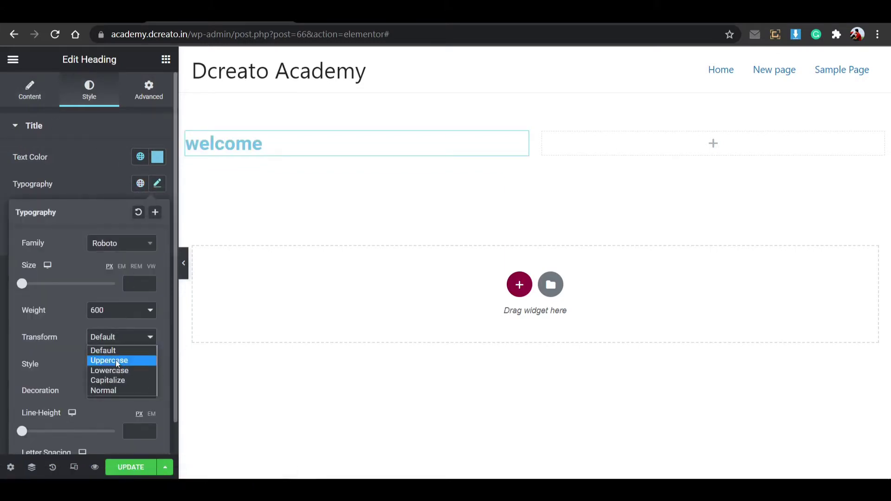
left_click(114, 361)
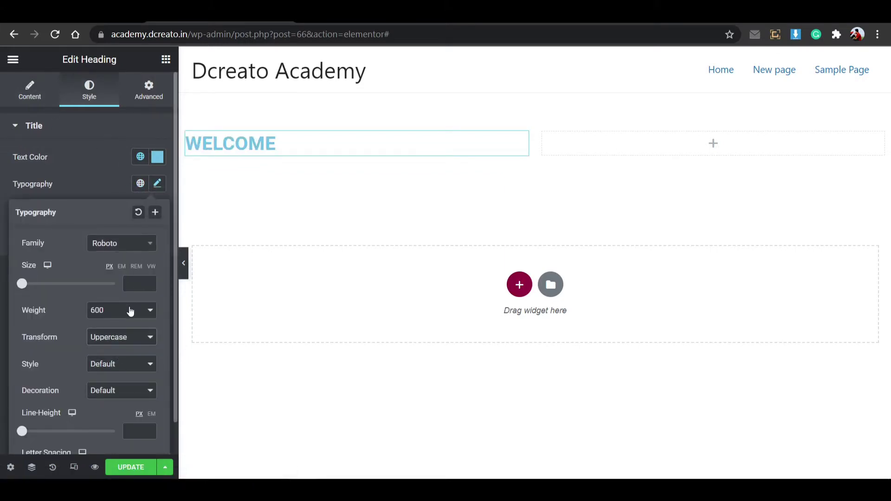
left_click(131, 311)
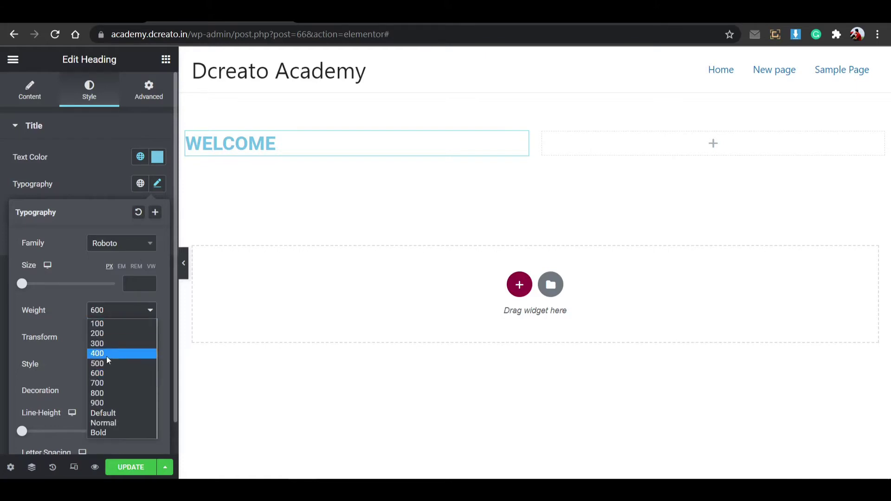
left_click(105, 363)
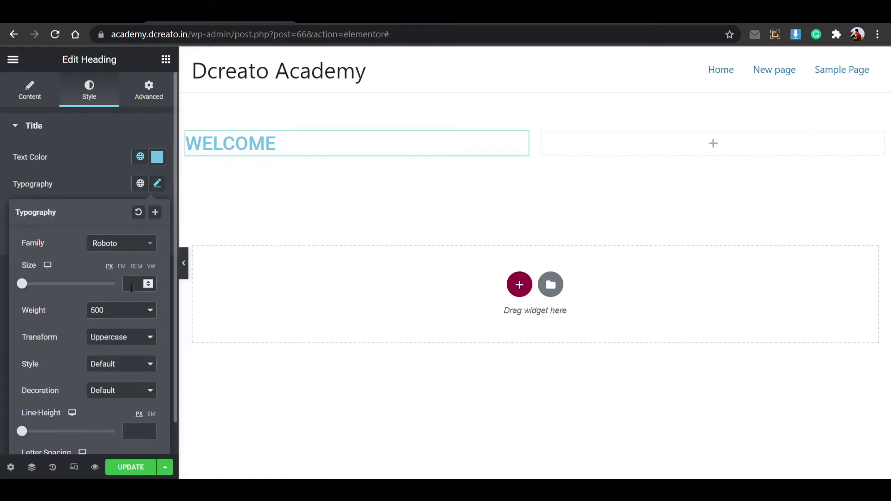
left_click(132, 288)
type("25")
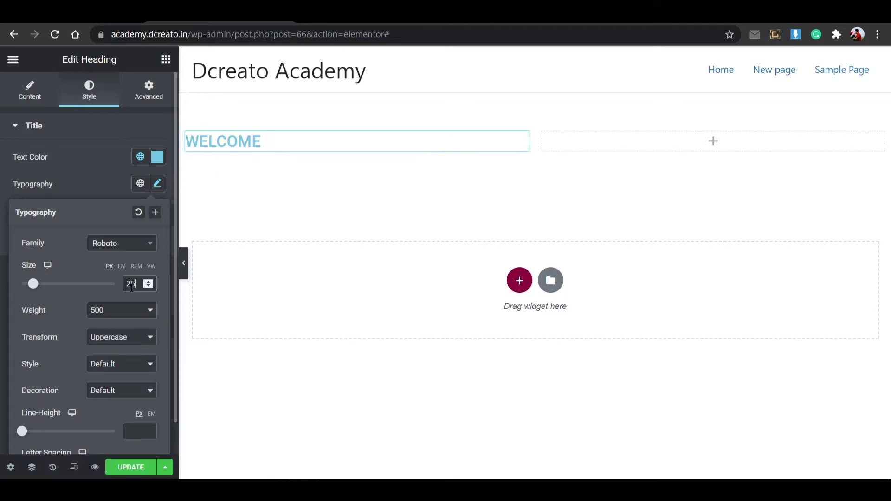
left_click(125, 311)
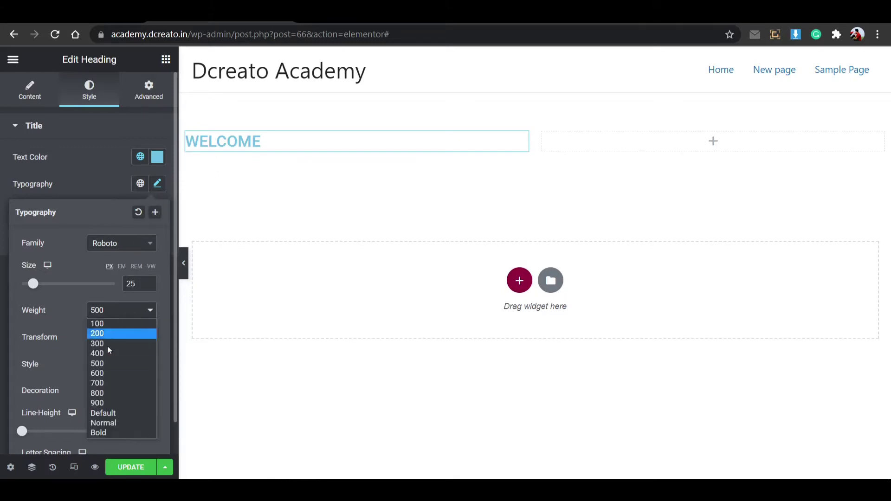
left_click(109, 374)
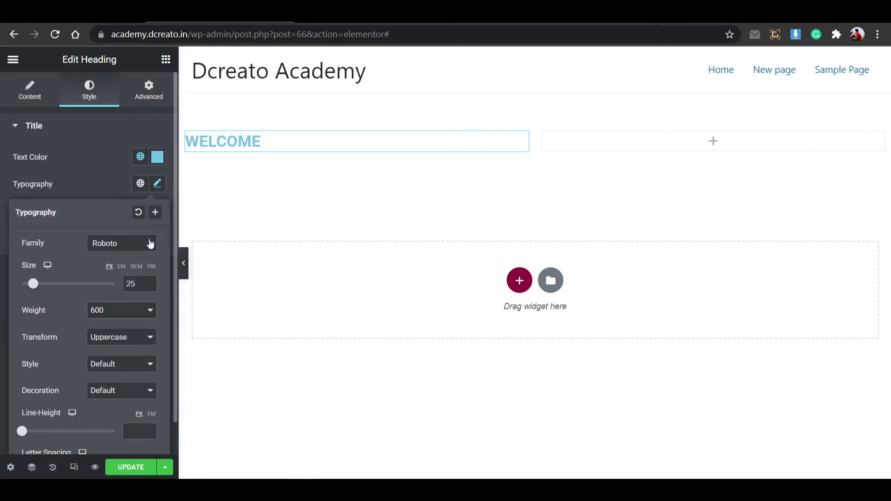
Change the heading font to Poppins, reduce size to about 21, and colour it black.
left_click(150, 244)
type("pop")
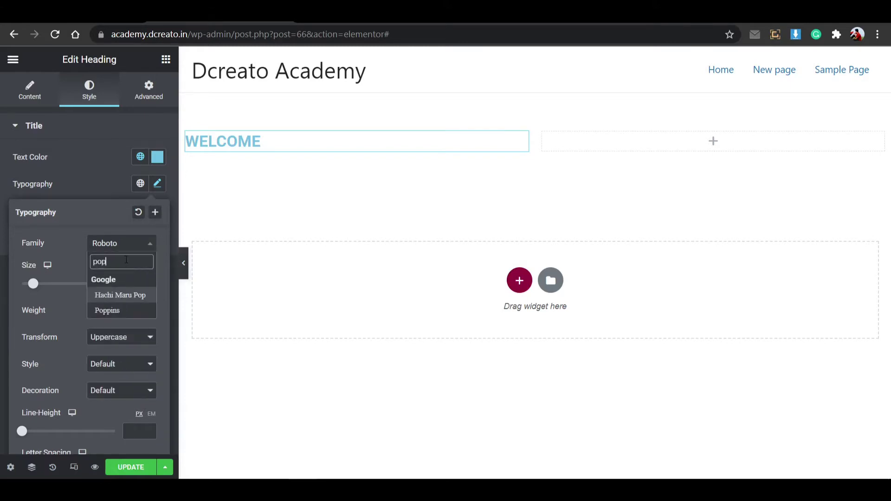
left_click(116, 310)
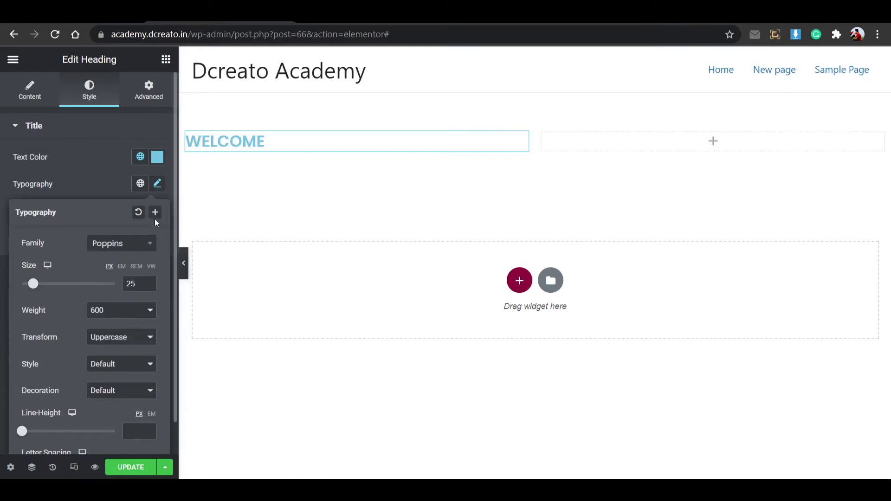
left_click(148, 286)
left_click(148, 286)
left_click(148, 286)
left_click(148, 286)
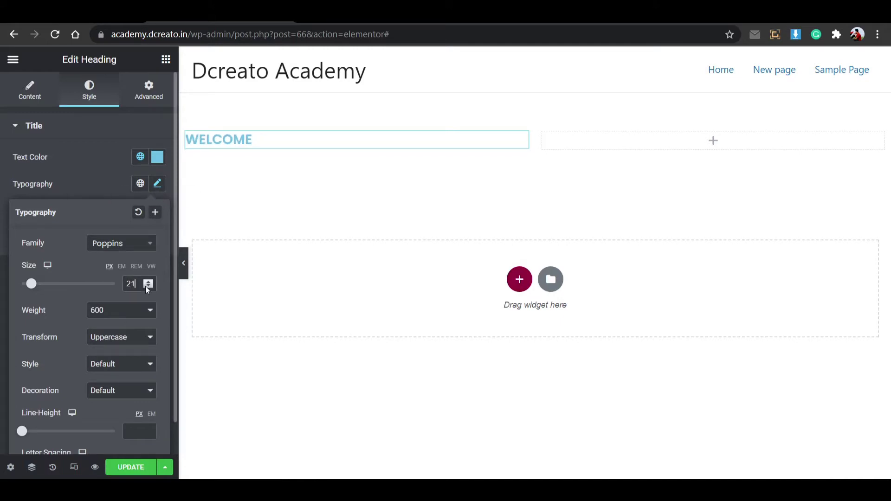
left_click(146, 286)
left_click(157, 189)
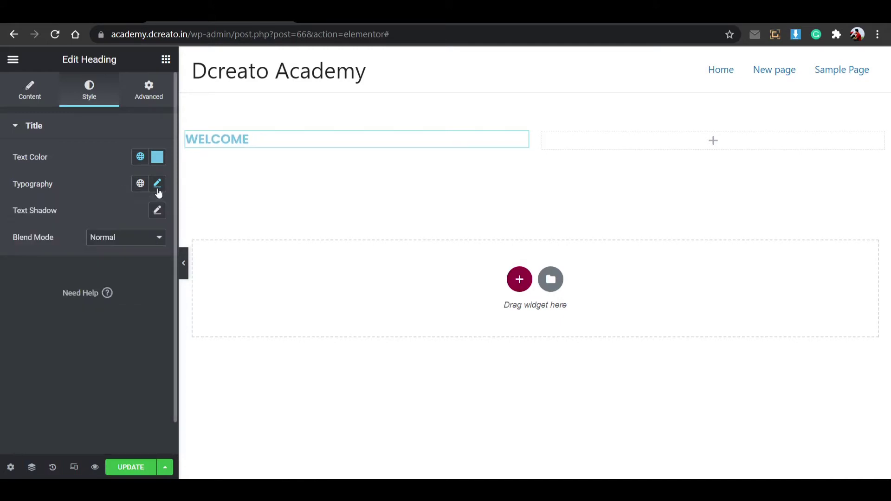
left_click(157, 157)
left_click_drag(110, 235, 55, 381)
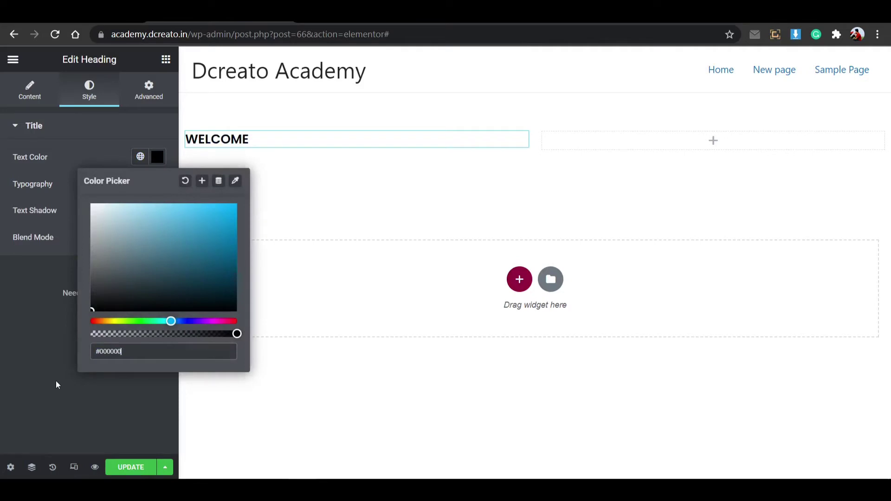
left_click(158, 157)
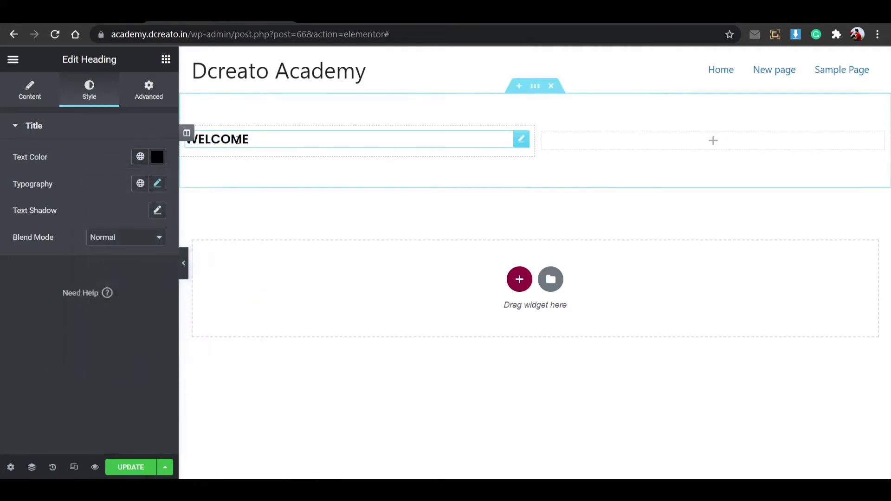
Unlink the WELCOME column's padding and give it 30 px left padding.
left_click(187, 133)
left_click(148, 91)
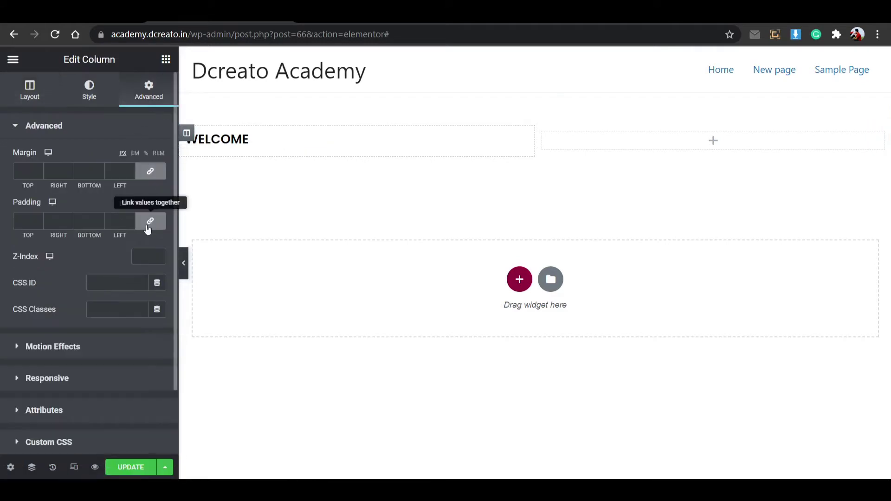
left_click(149, 227)
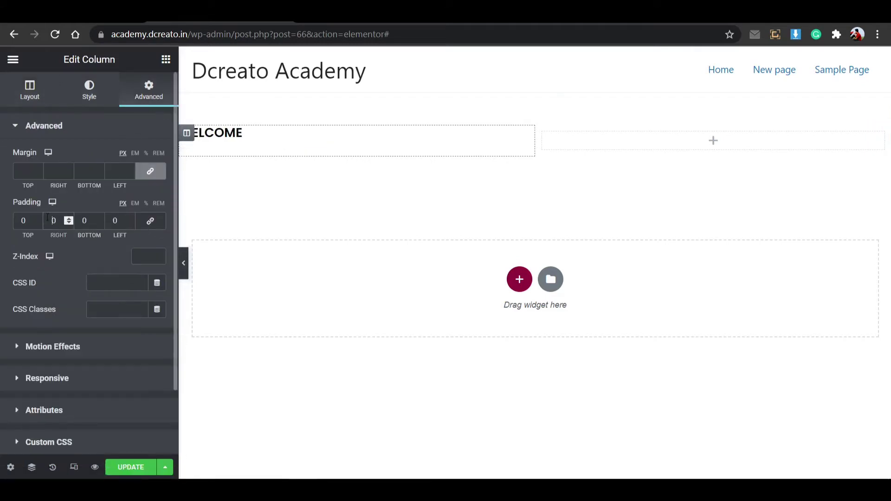
left_click(110, 220)
type("3")
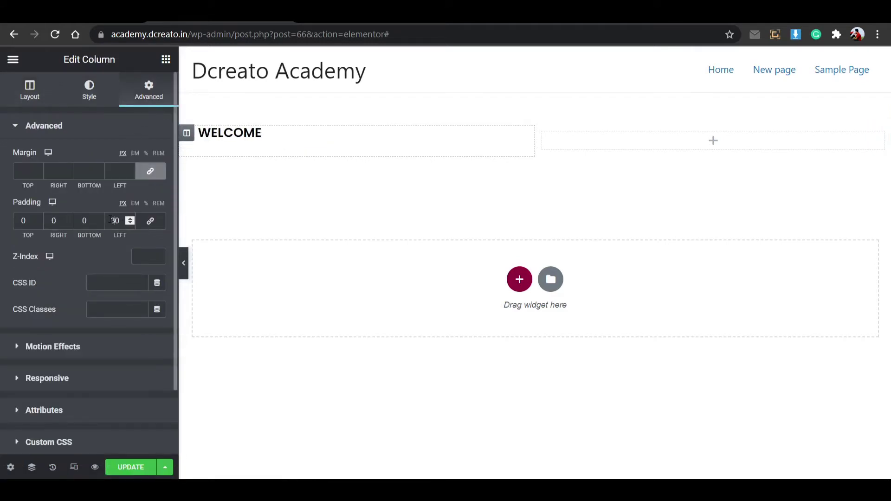
Add a second heading below WELCOME and select 'Section number 1' on the home page.
left_click(165, 59)
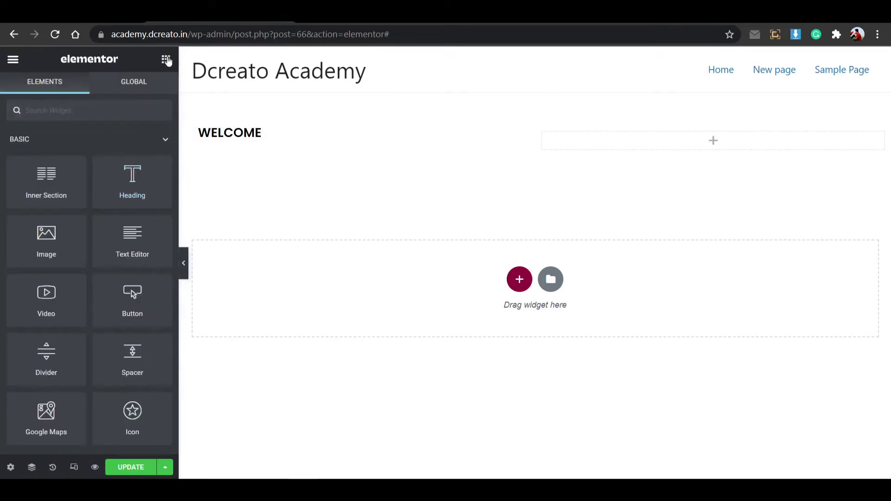
left_click_drag(111, 183, 225, 163)
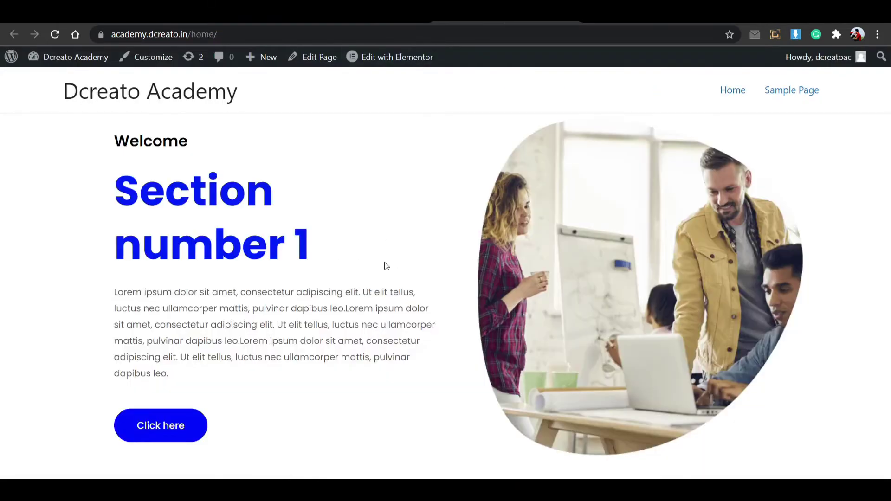
left_click_drag(316, 258, 123, 199)
key("ctrl+c")
Paste 'Section number 1' as the heading text and colour it deep blue #1400F4.
left_click(204, 208)
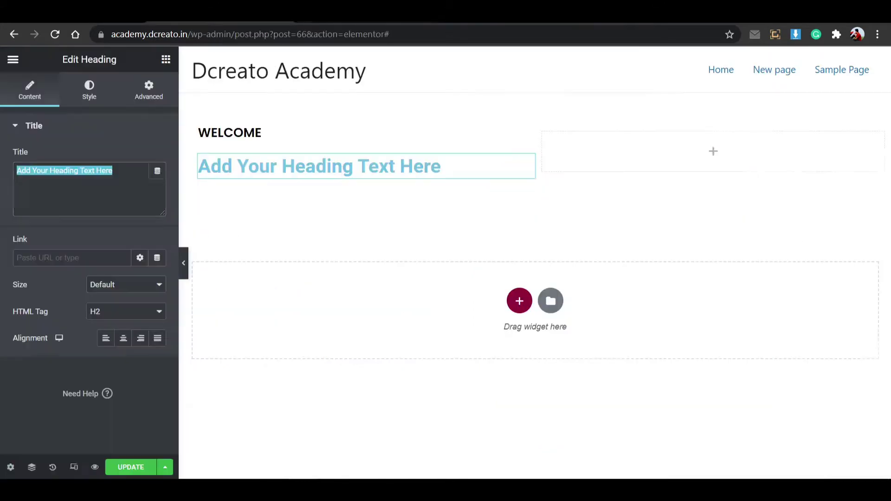
key("ctrl+v")
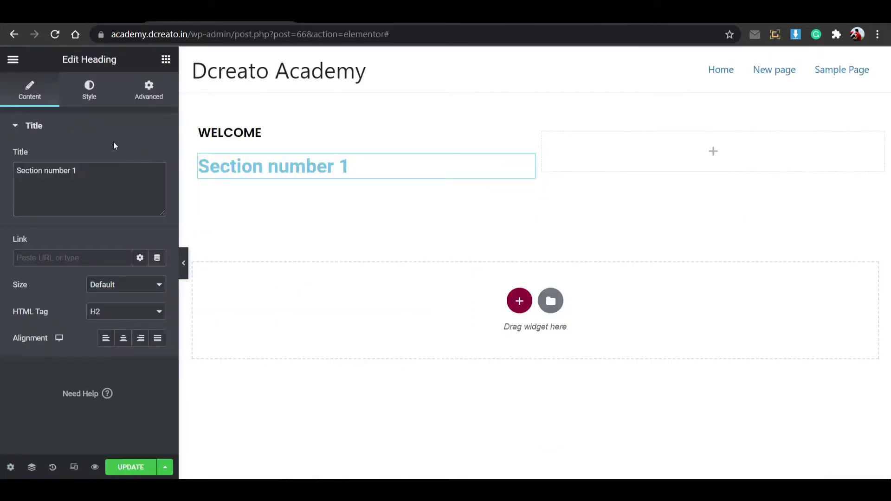
left_click(81, 93)
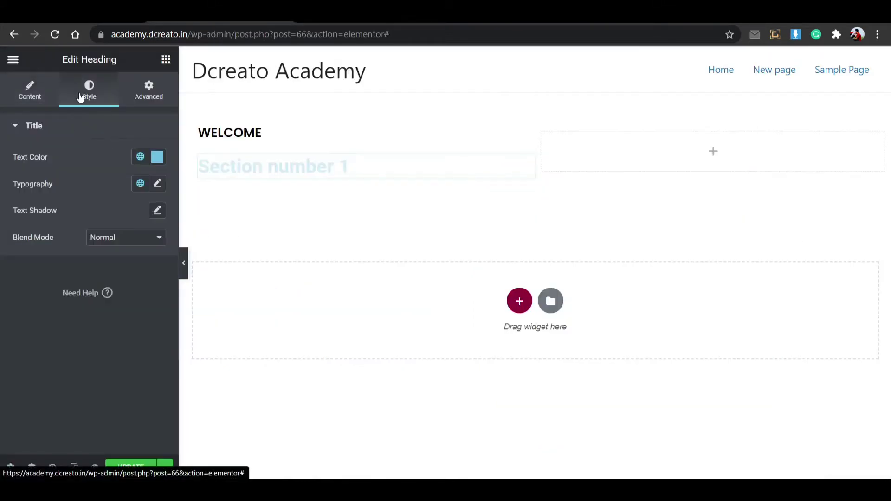
left_click(158, 157)
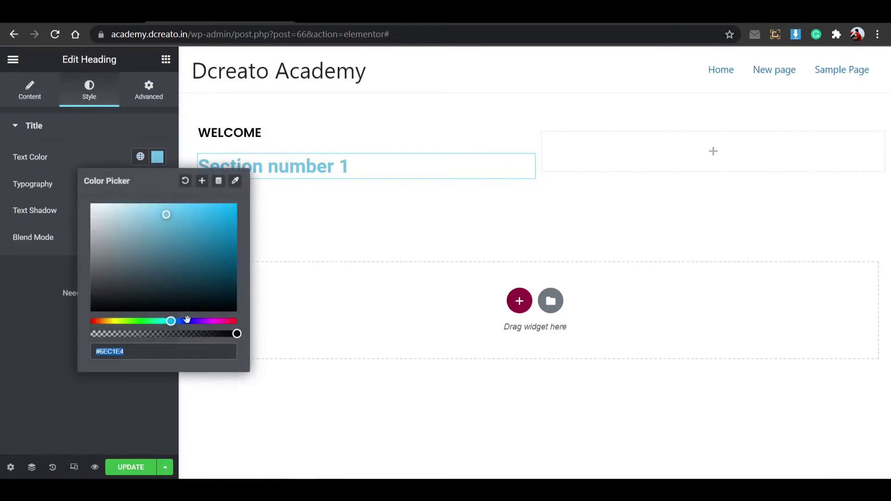
left_click(191, 321)
left_click_drag(199, 231, 241, 212)
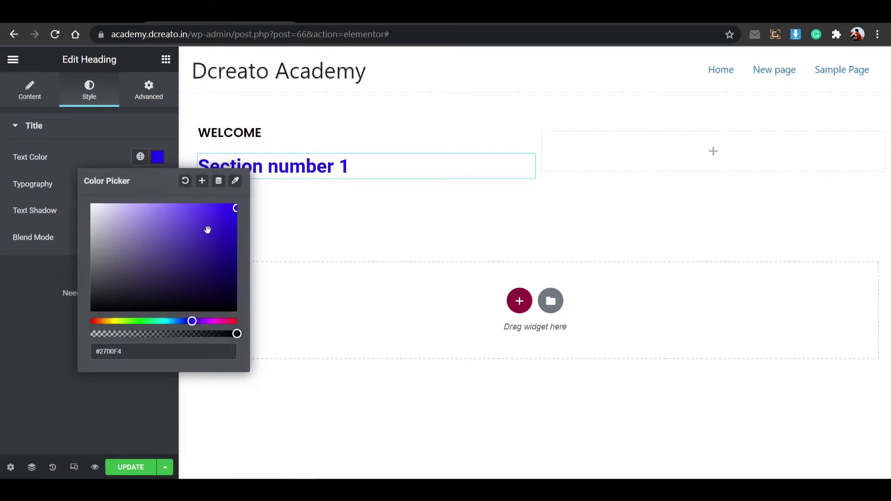
left_click_drag(191, 321, 190, 322)
Set the heading to Poppins, 65 px, weight 700, then select the reference paragraph.
left_click(158, 157)
left_click(158, 183)
left_click(123, 246)
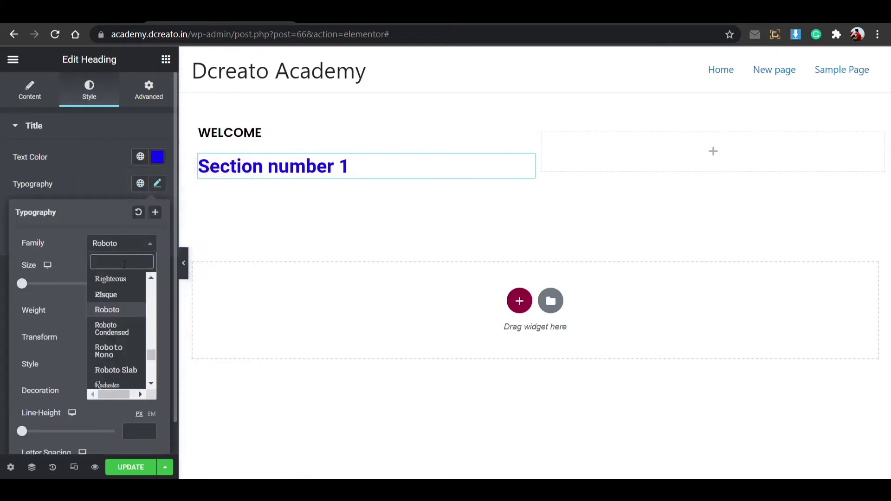
type("pop")
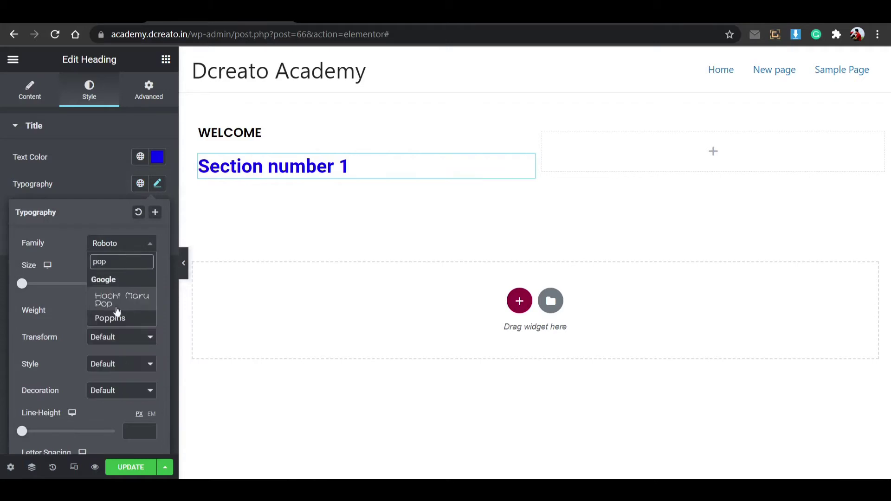
left_click(112, 319)
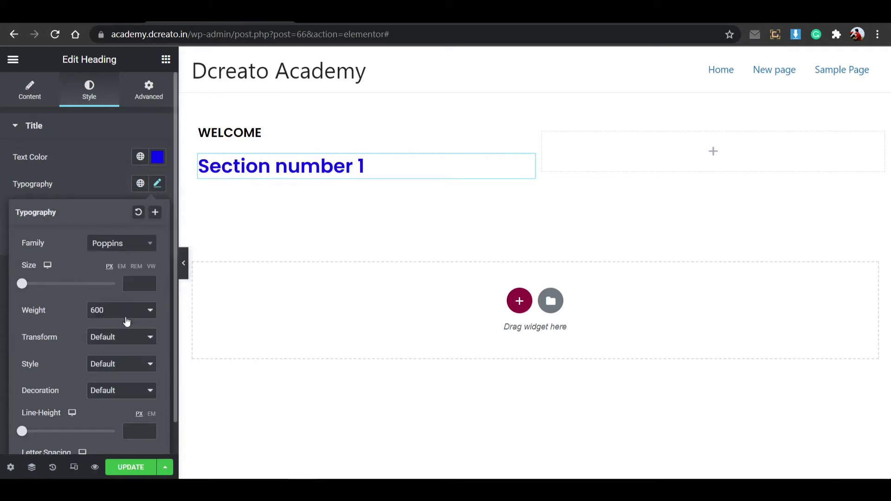
left_click(132, 284)
type("65")
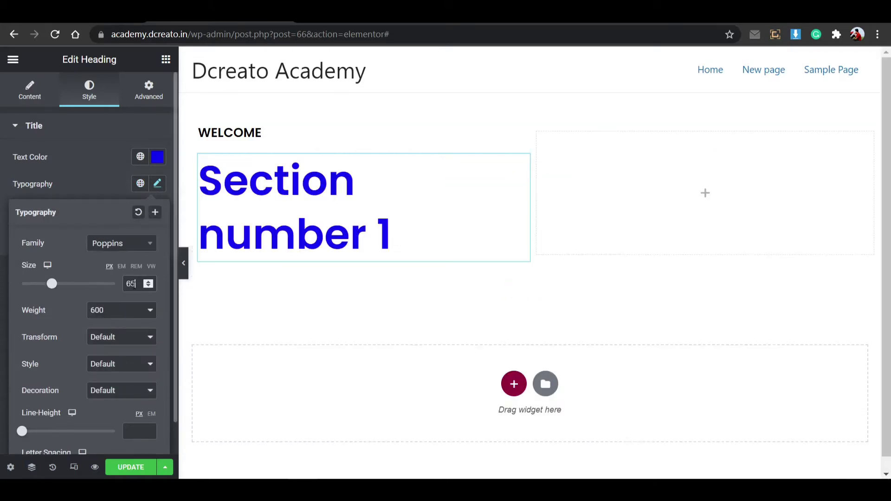
left_click(123, 311)
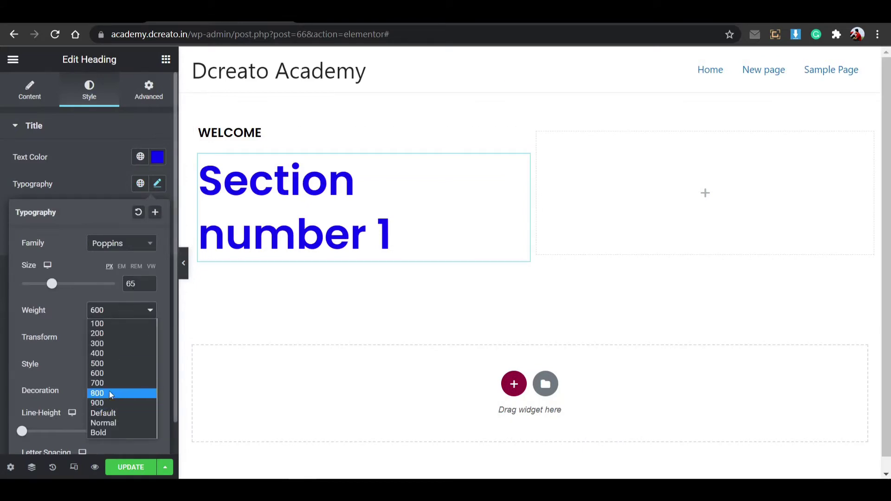
left_click(110, 383)
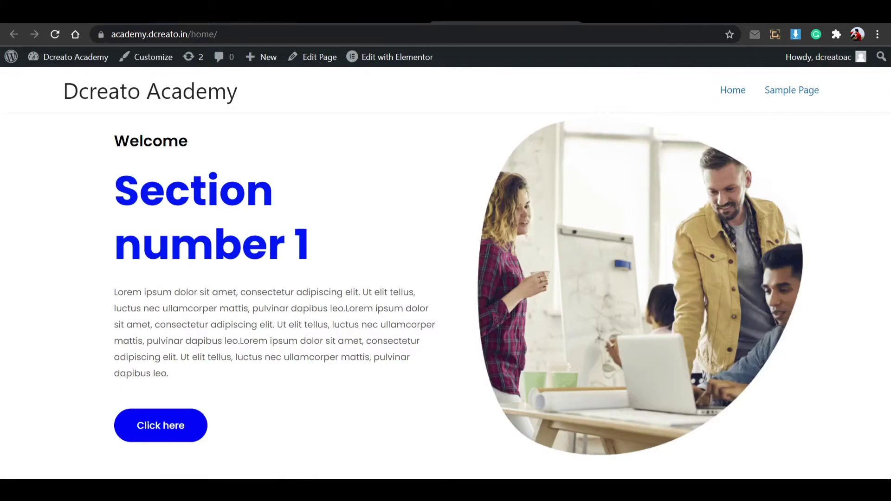
left_click_drag(114, 289, 167, 339)
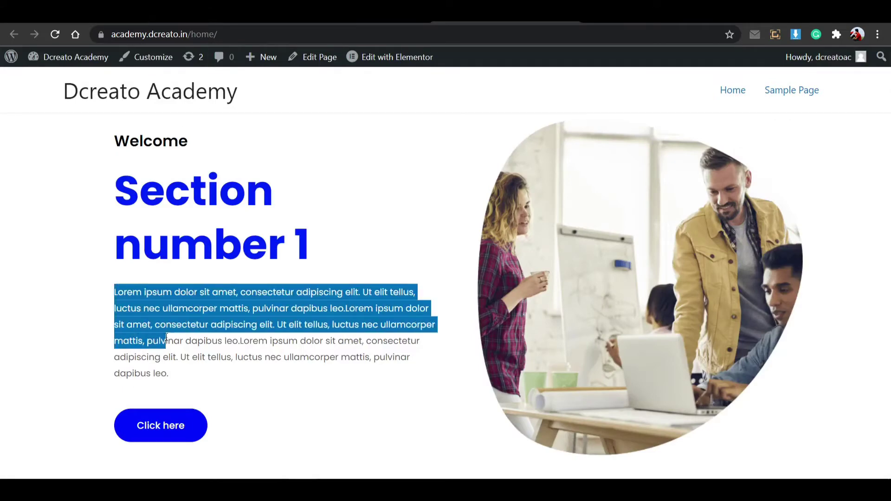
double_click(207, 325)
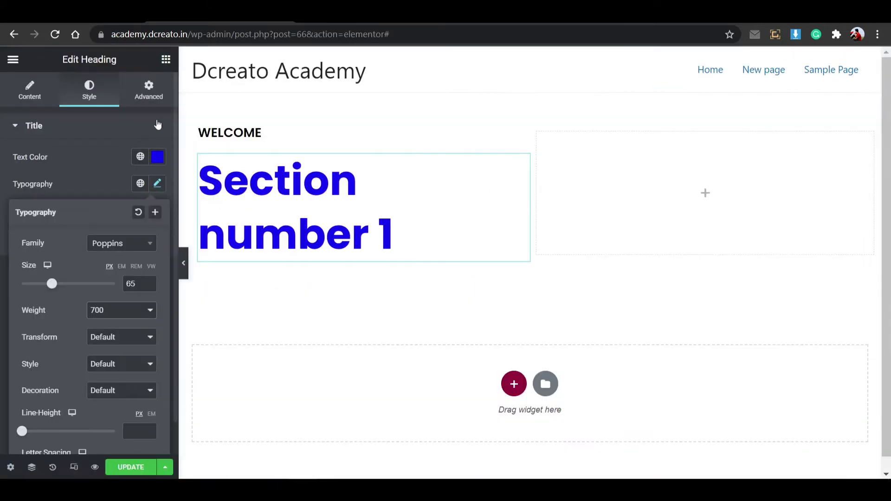
Add a Text Editor under the heading and repeat the Lorem ipsum paragraph by pasting.
left_click(166, 59)
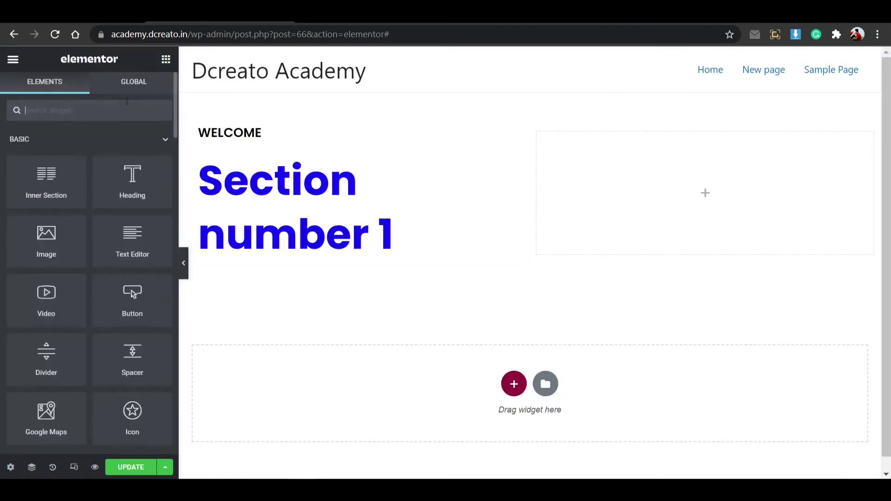
left_click_drag(136, 248, 246, 251)
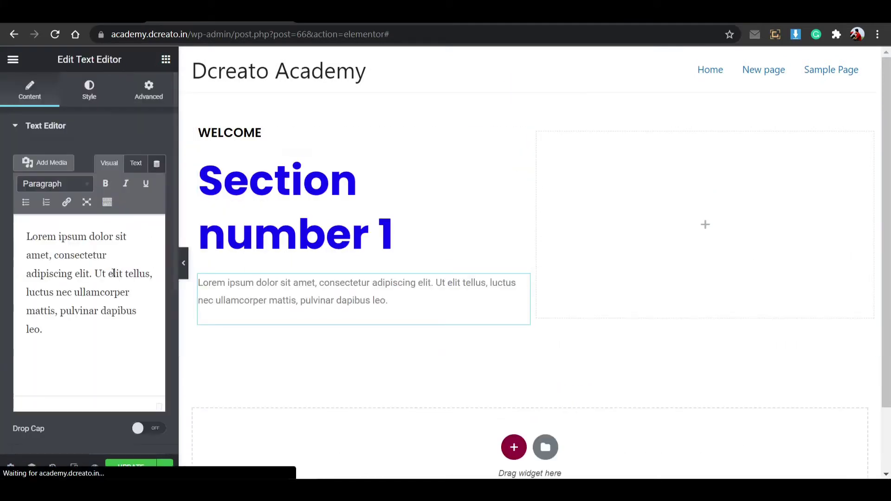
left_click_drag(109, 356, 7, 214)
key("ctrl+c")
key("ctrl+v")
key("ctrl+v")
key("ctrl+v")
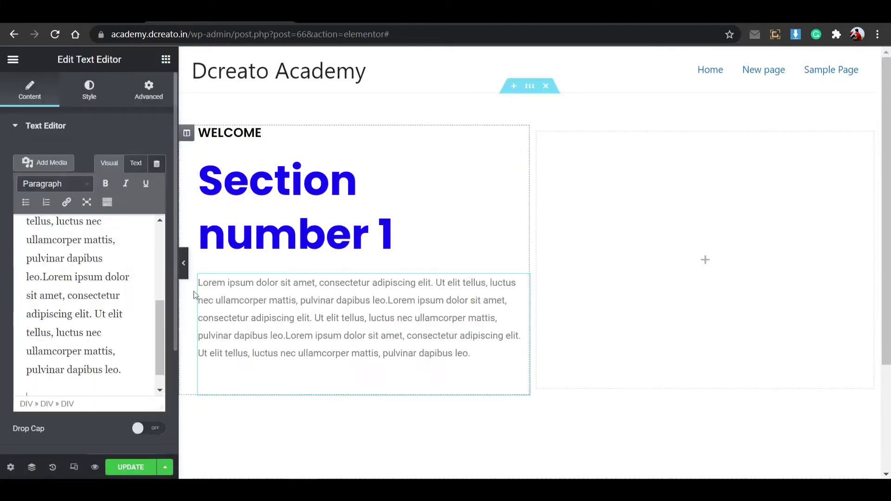
Set the paragraph's typography font family to Poppins.
left_click(89, 90)
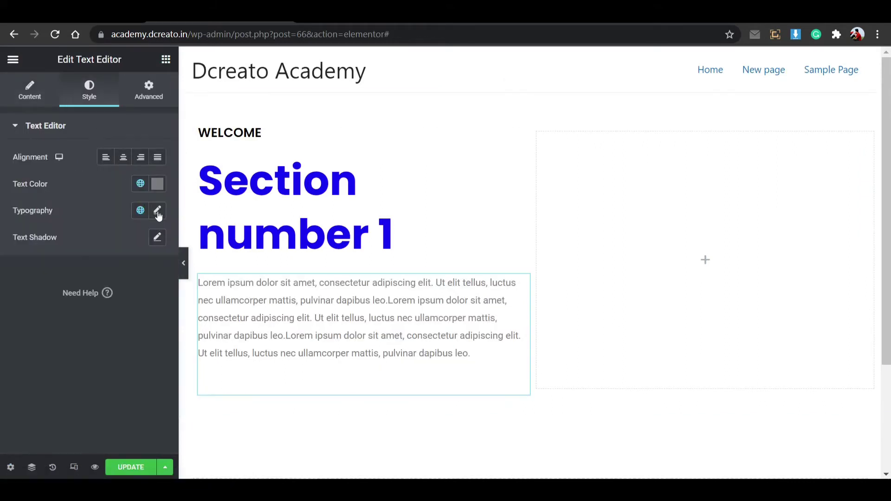
left_click(158, 210)
left_click(139, 270)
left_click(133, 284)
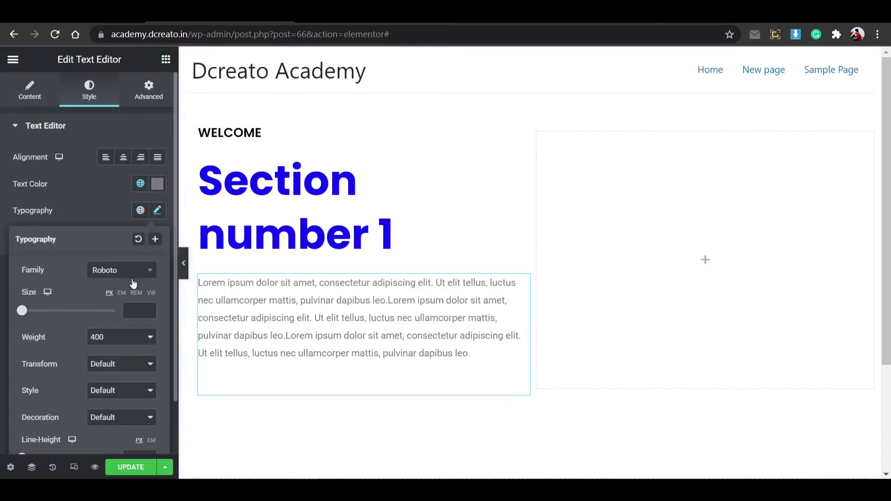
left_click(133, 281)
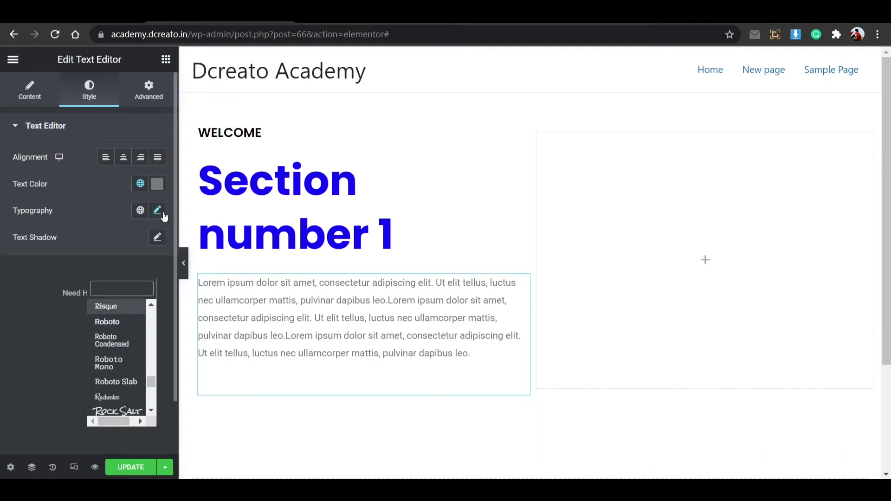
left_click(157, 211)
left_click(157, 211)
left_click(129, 271)
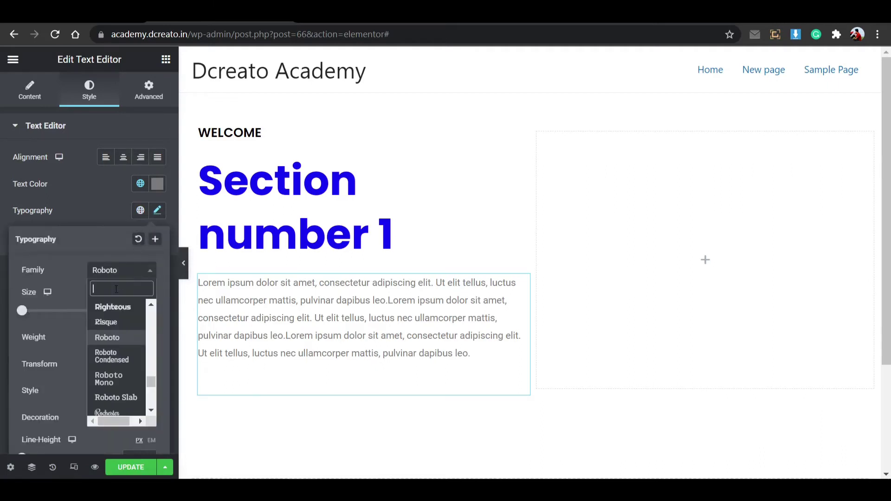
type("pop")
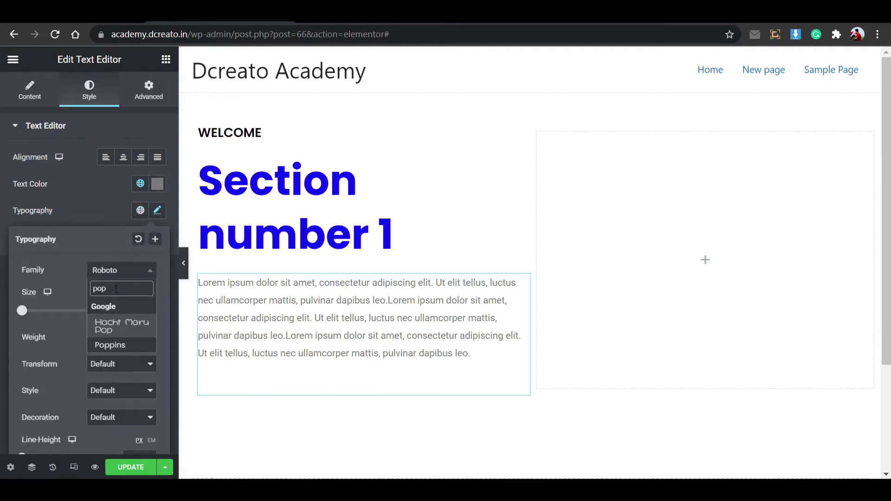
left_click(122, 345)
left_click(154, 217)
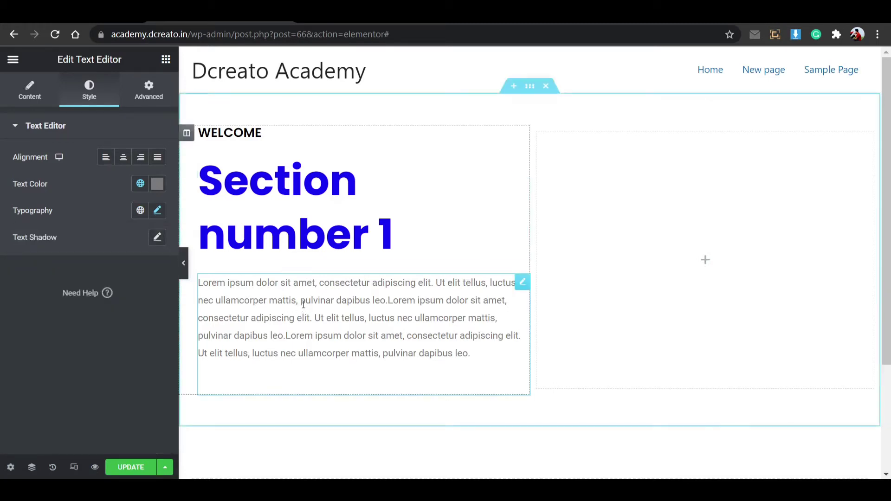
left_click(157, 210)
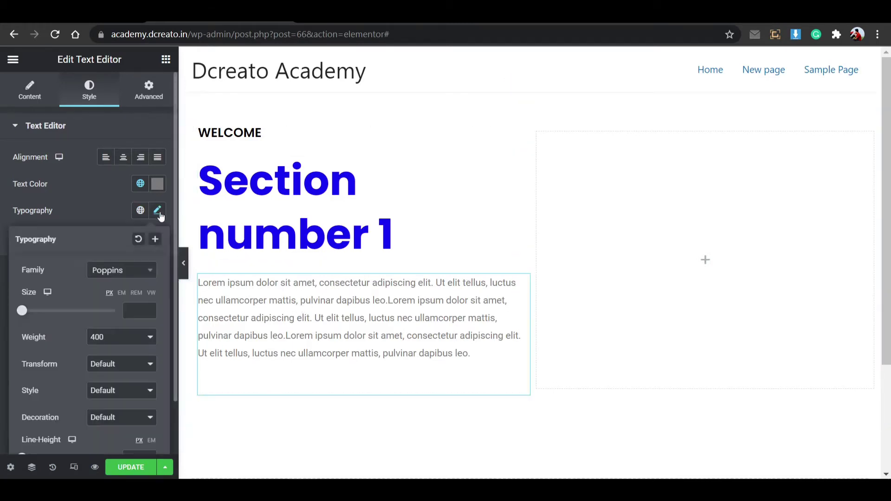
left_click(157, 211)
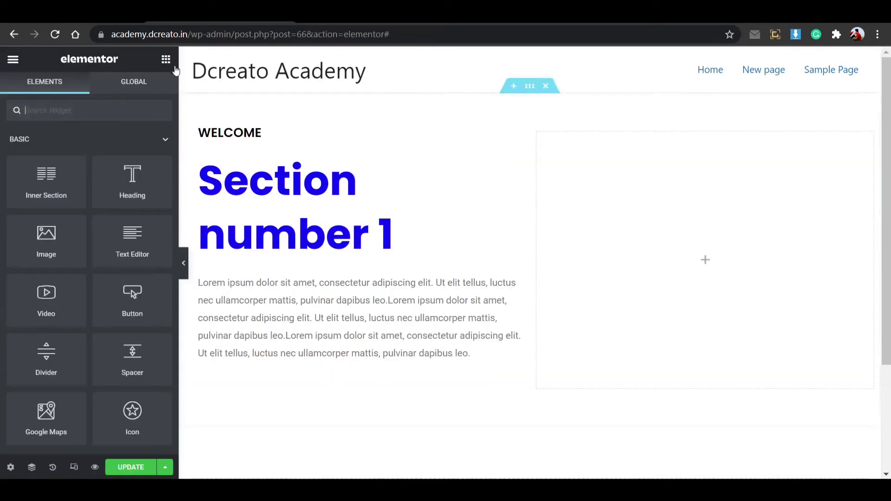
Find the Button widget with 'but' and place a 'Click here' button under the paragraph.
left_click(87, 115)
type("but")
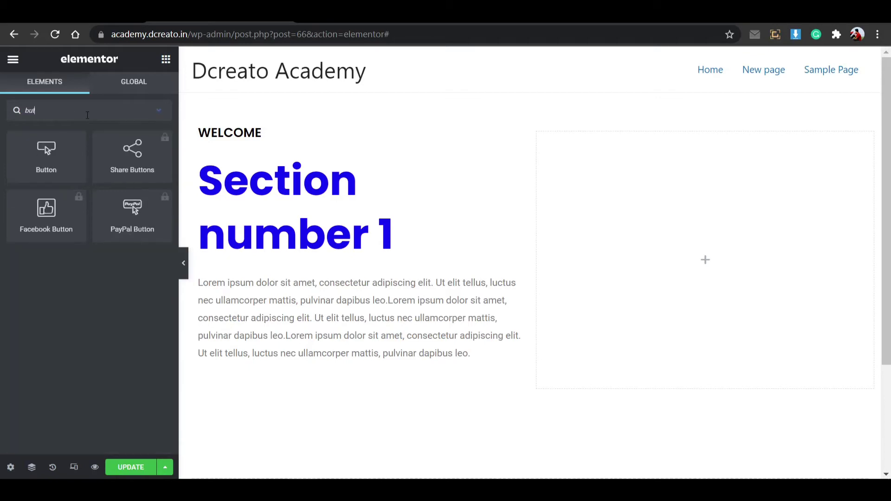
left_click_drag(47, 153, 256, 355)
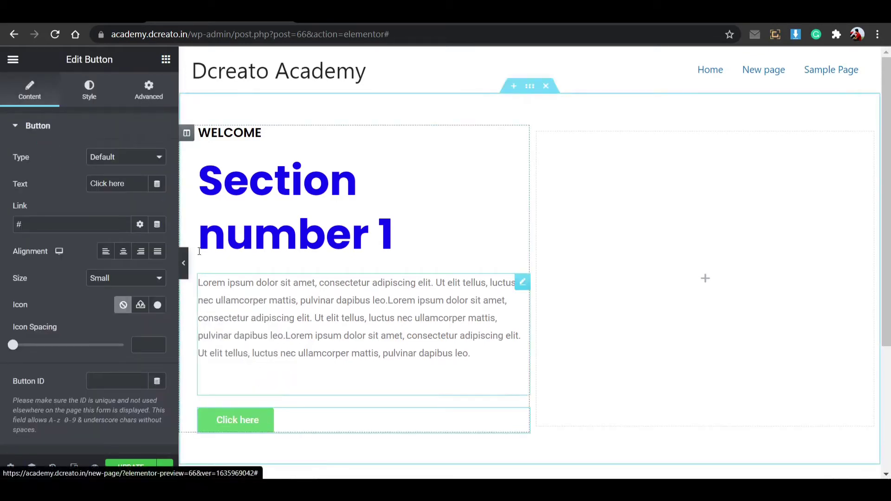
left_click(89, 89)
scroll(127, 334, "down", 3)
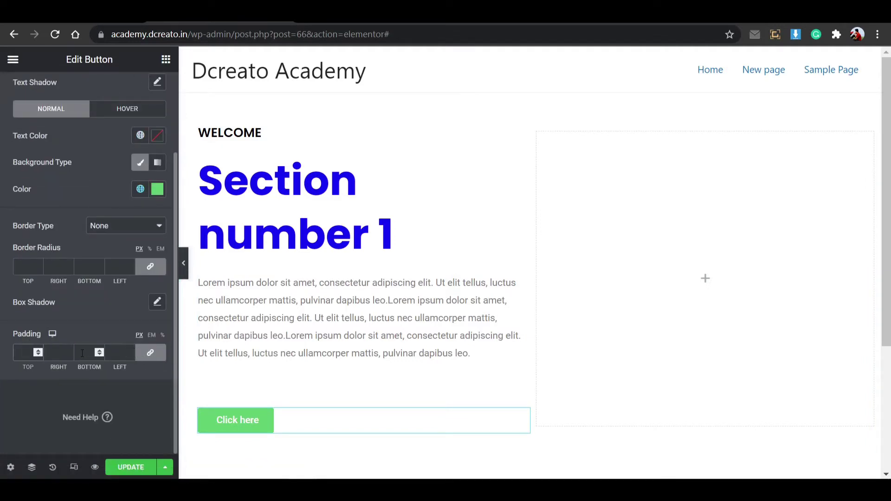
Unlink the padding sides and set the button's top and bottom padding to 18 px.
type("30")
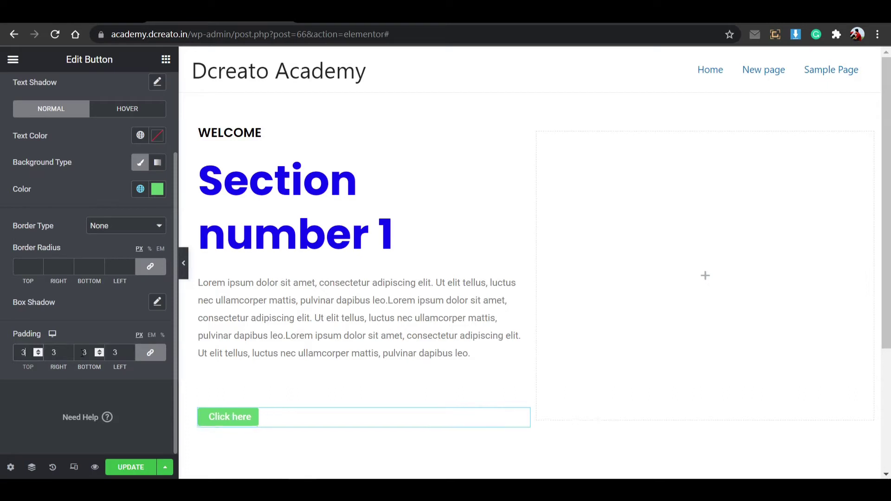
left_click(149, 353)
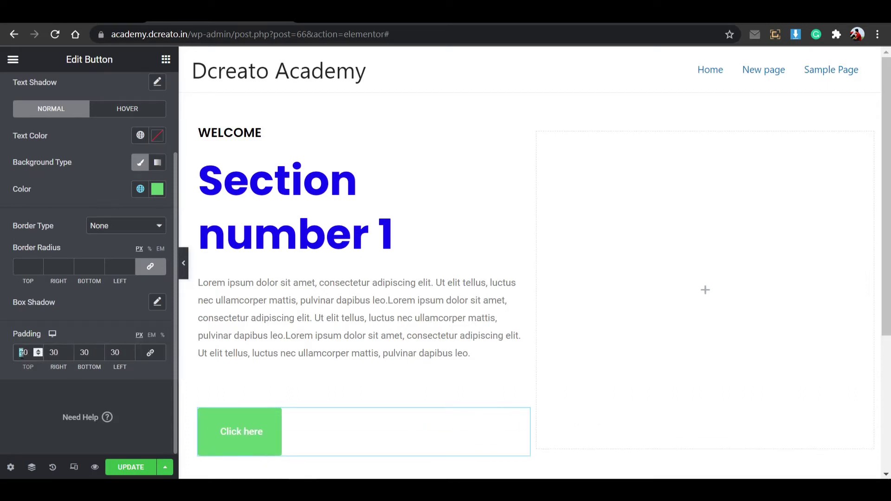
left_click(21, 353)
type("18")
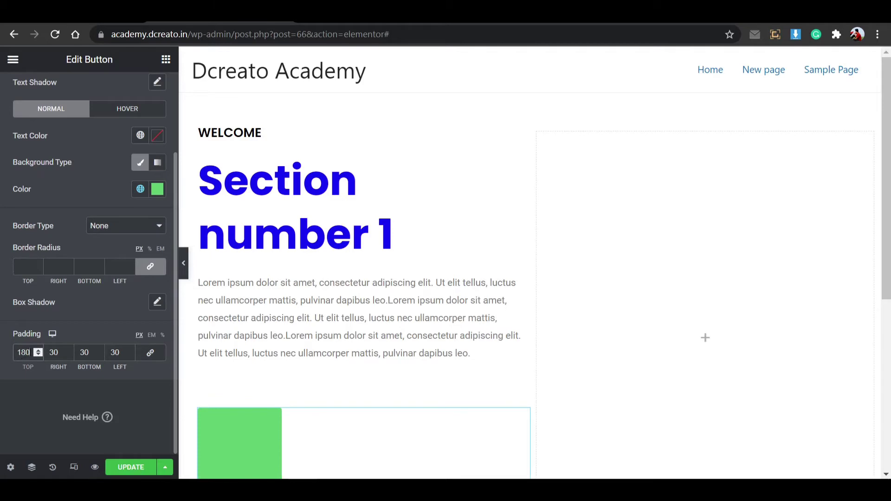
key("BackSpace")
double_click(83, 352)
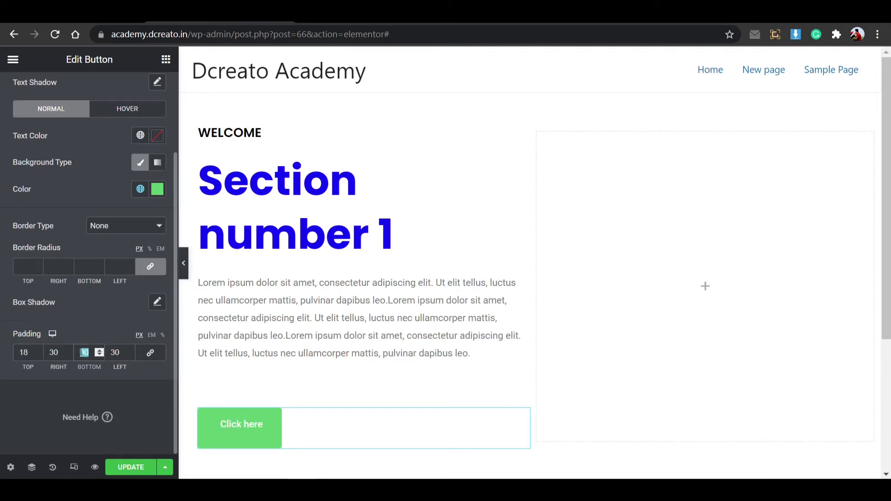
type("18")
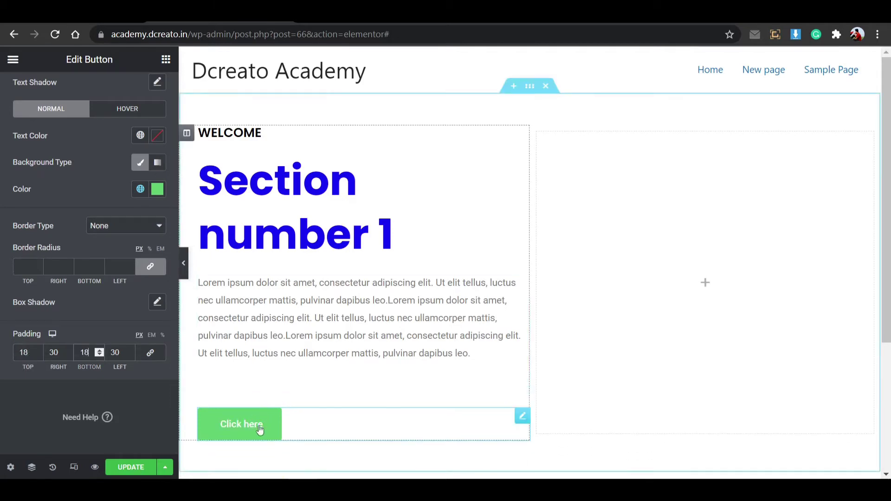
Set the button's corner radius to 35 px and its left and right padding to 35 px.
left_click(30, 263)
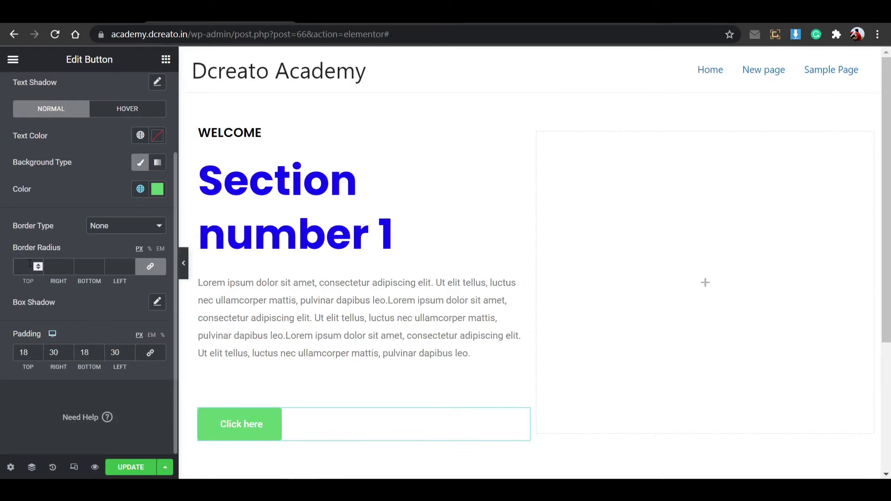
type("35")
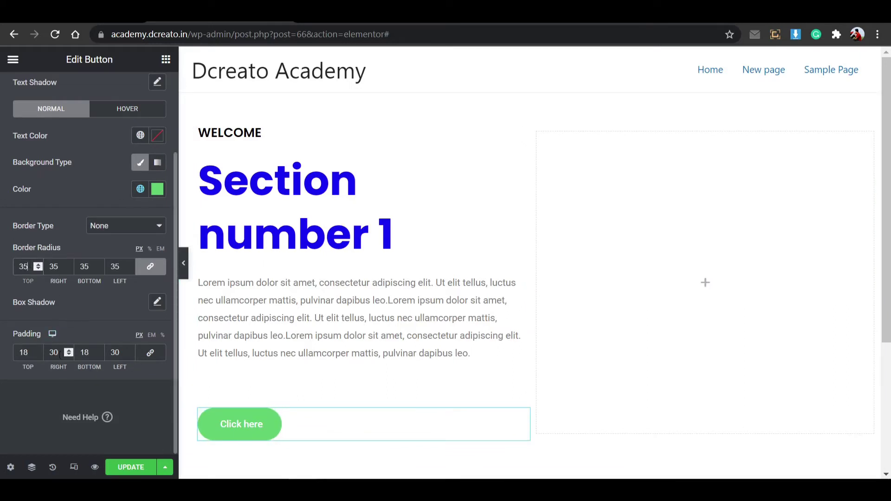
double_click(60, 354)
type("35")
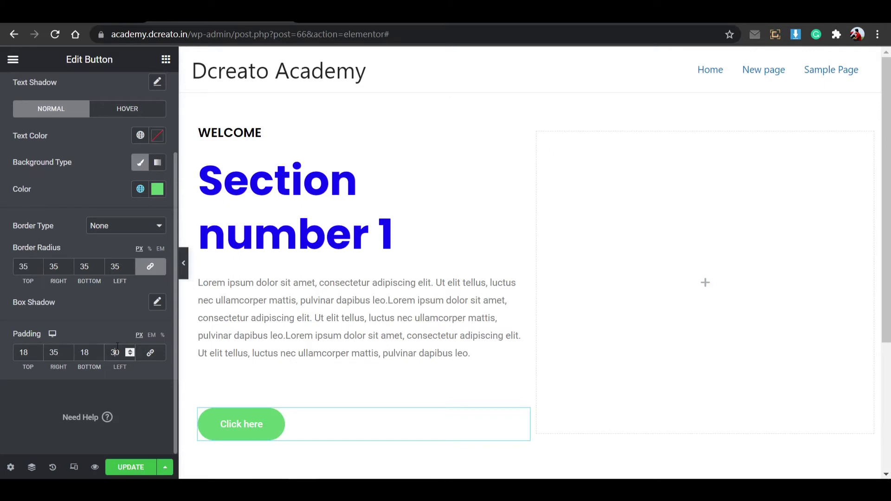
key("BackSpace")
type("5")
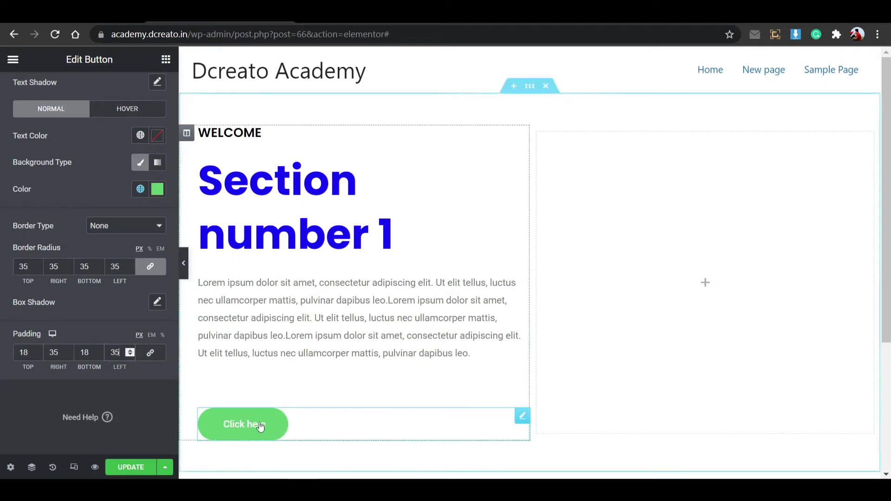
scroll(96, 261, "up", 2)
Set the Click here button's font family to Poppins.
left_click(157, 157)
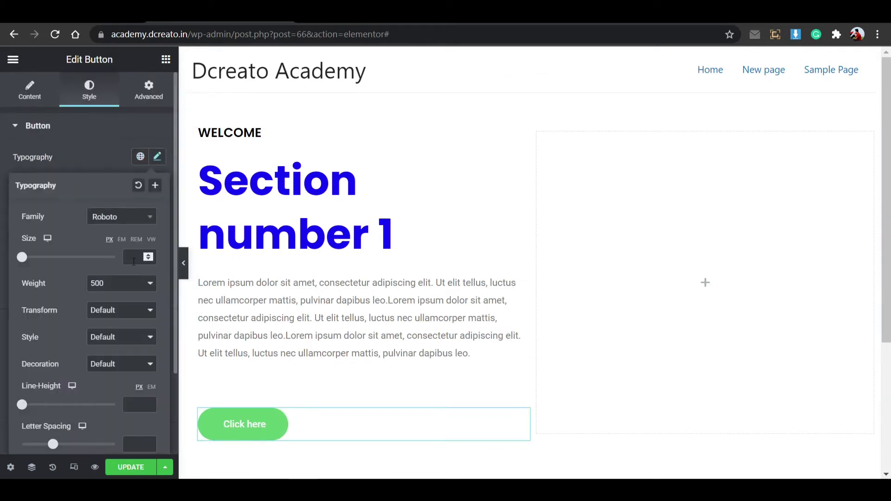
left_click(123, 216)
type("pop")
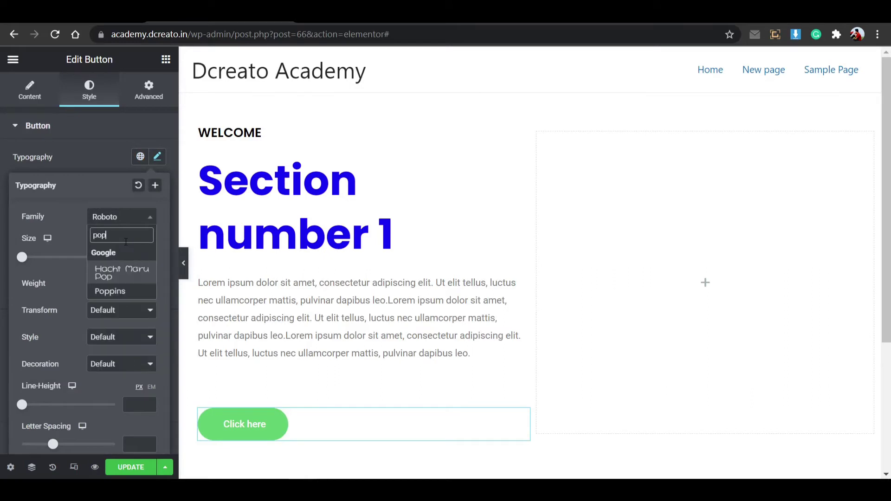
left_click(117, 291)
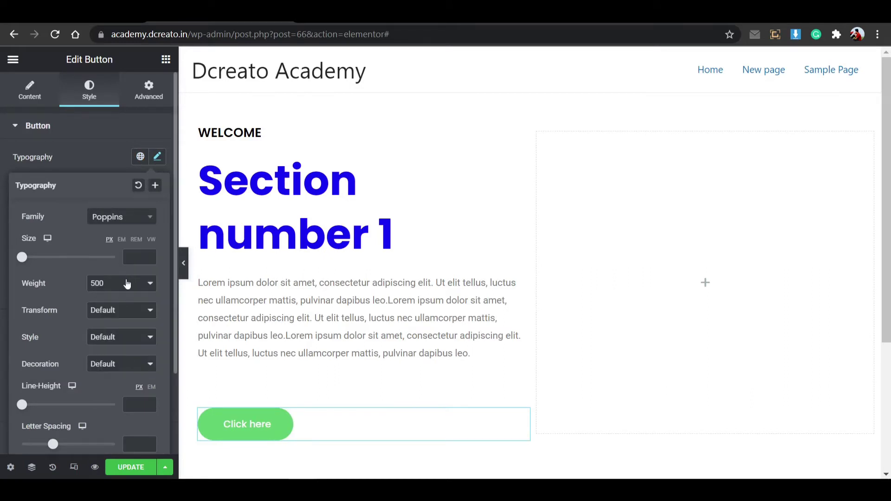
left_click(158, 158)
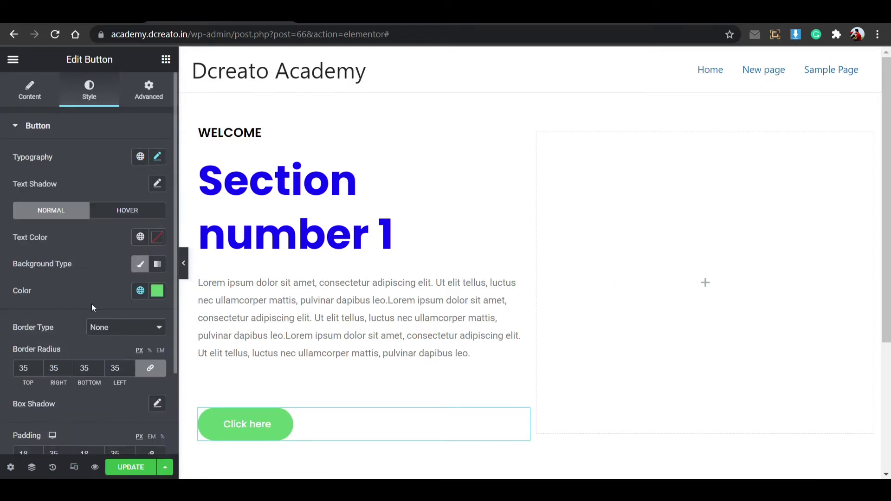
Change the button background from green to vivid blue #1500FF.
left_click(157, 290)
left_click_drag(171, 228, 190, 228)
left_click_drag(213, 155, 249, 96)
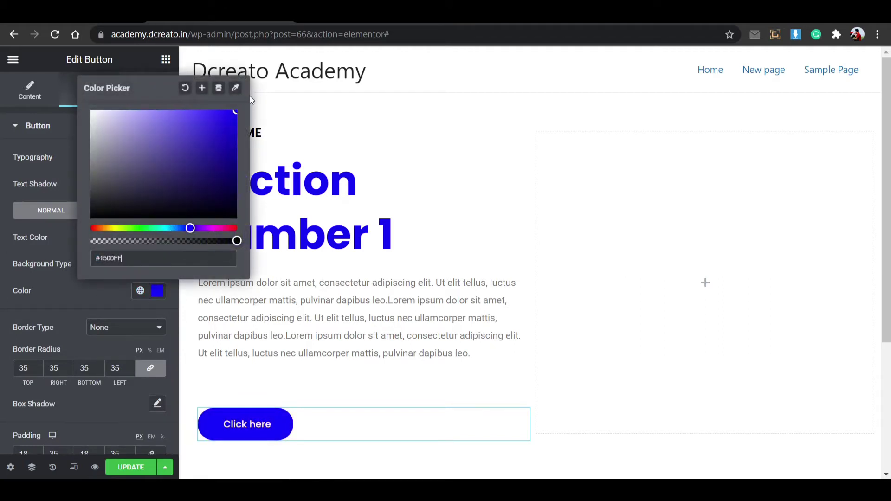
left_click(157, 291)
left_click(128, 216)
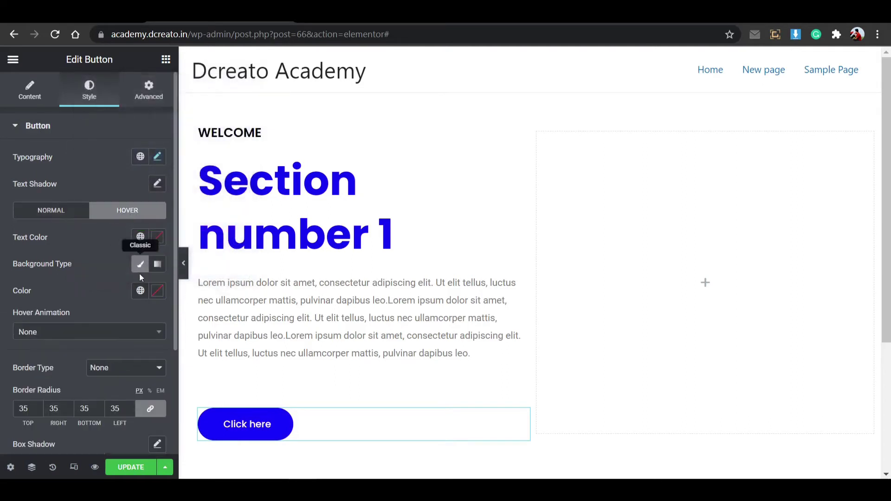
Make the hover background fully transparent and the hover text colour blue #000CFF.
left_click(157, 291)
left_click(160, 241)
left_click_drag(160, 241, 89, 241)
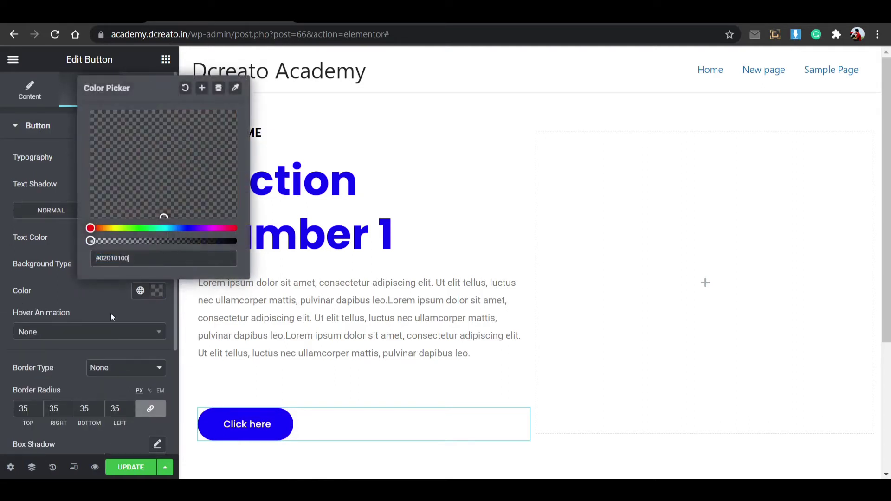
left_click(158, 290)
left_click(157, 237)
left_click_drag(161, 401, 187, 401)
left_click(225, 300)
left_click_drag(224, 300, 240, 282)
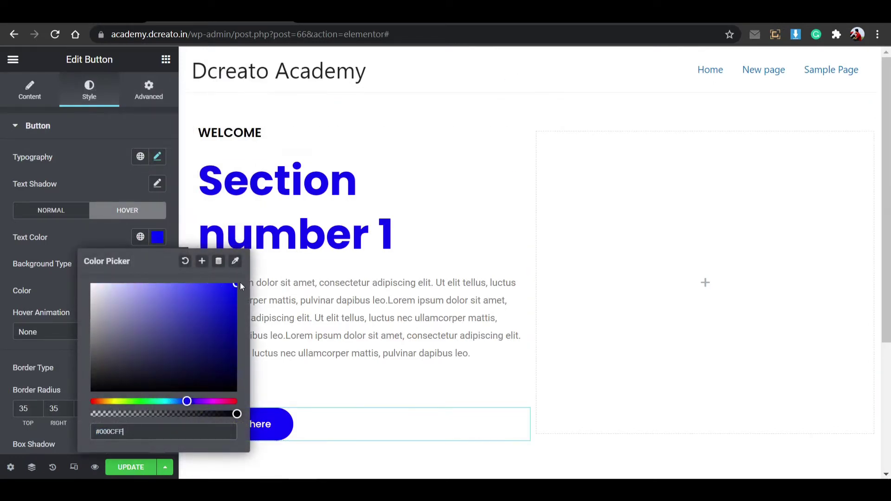
left_click(157, 240)
Give the hover button a 1 px solid blue border and save the page.
scroll(127, 334, "down", 2)
left_click(126, 281)
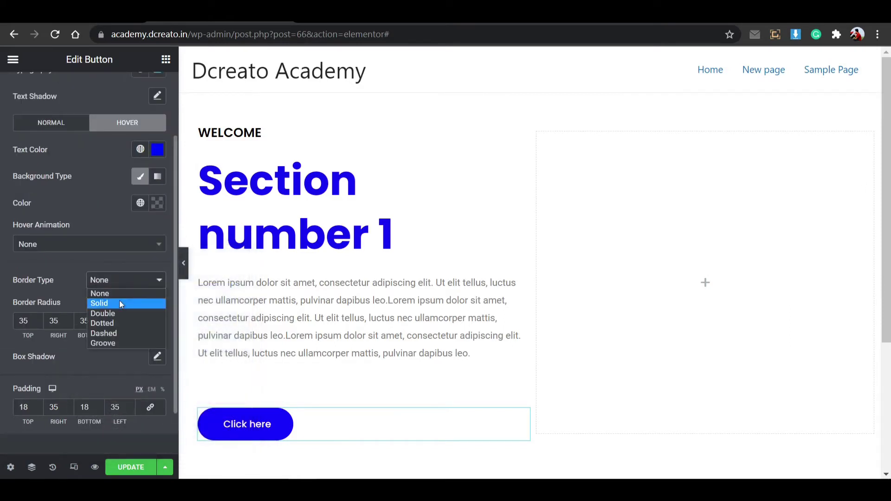
left_click(119, 300)
left_click(27, 346)
type("1")
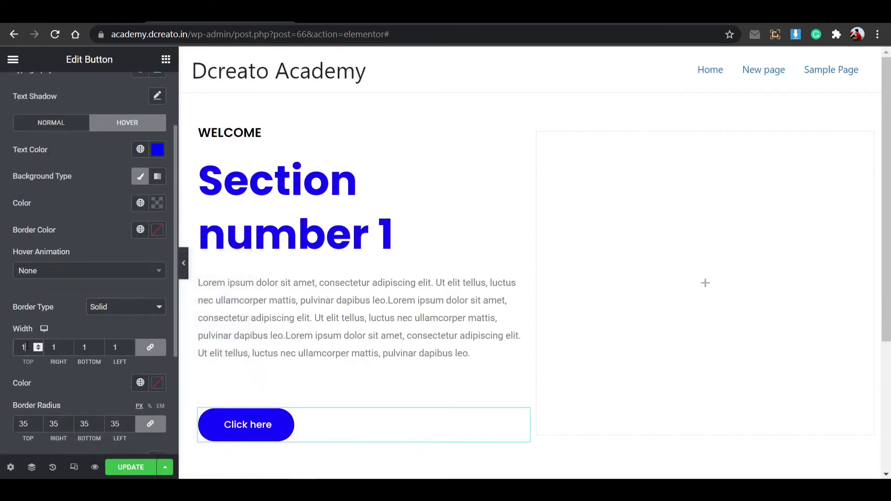
left_click(156, 232)
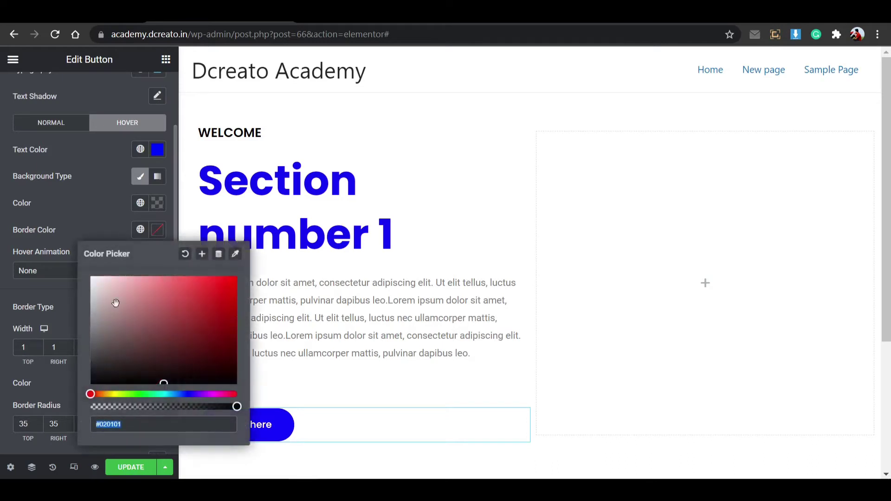
type("#0720FF")
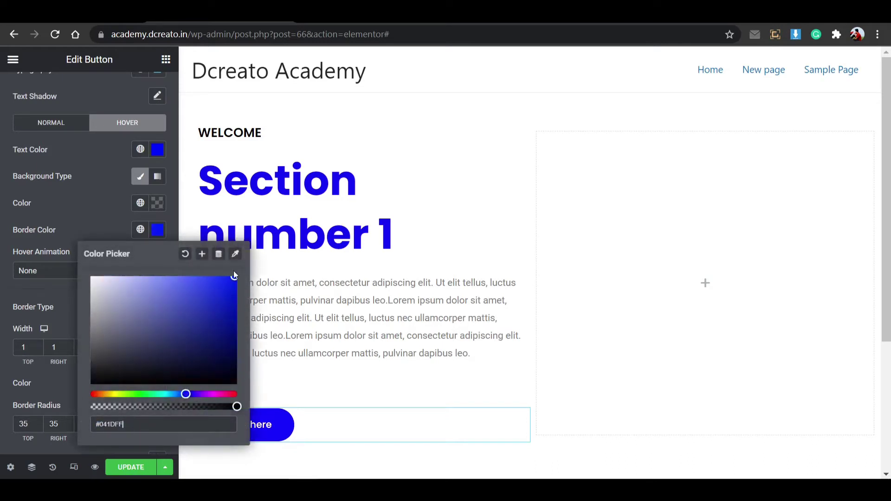
left_click(159, 231)
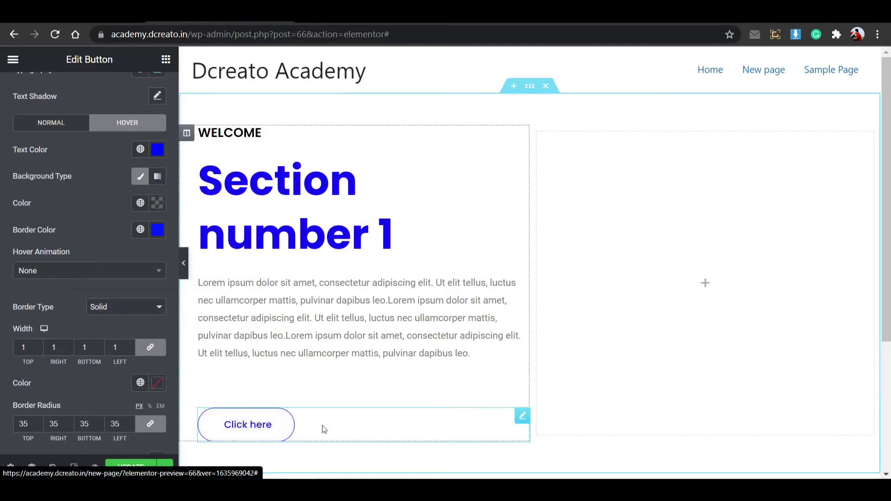
left_click(134, 468)
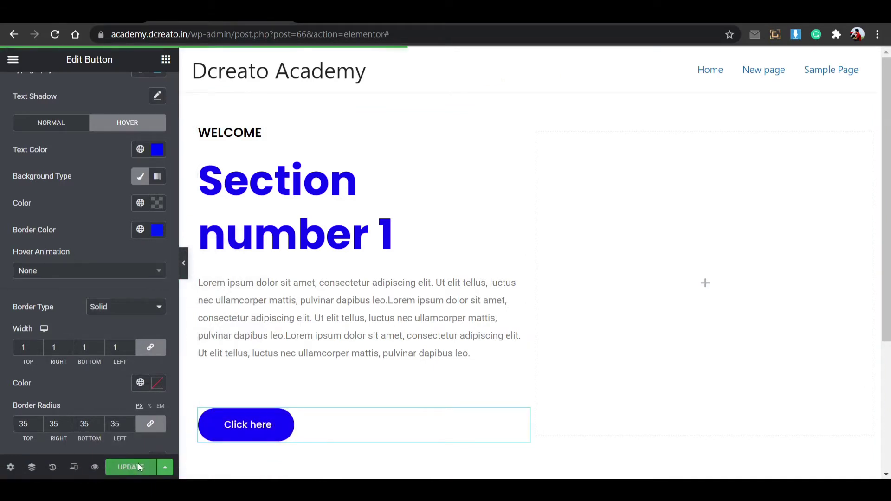
Add an Image widget showing hero-14.1 to the right column and widen the text column.
left_click(704, 283)
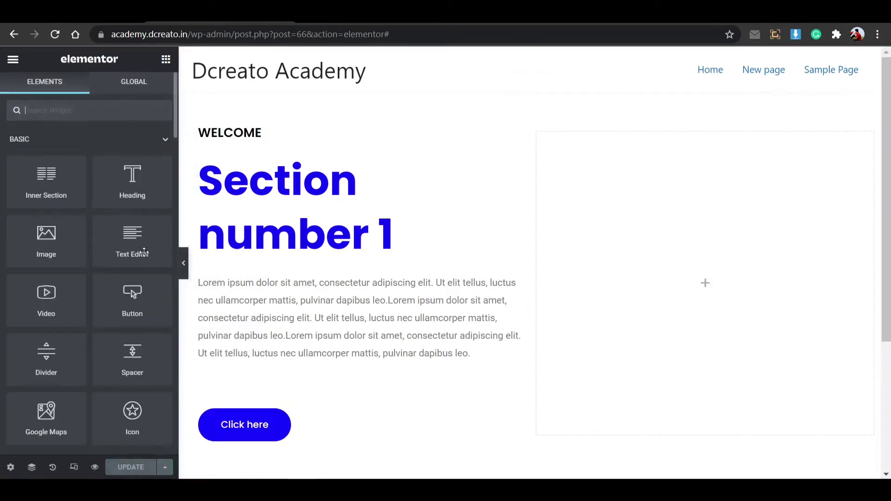
left_click_drag(98, 240, 606, 260)
left_click(88, 217)
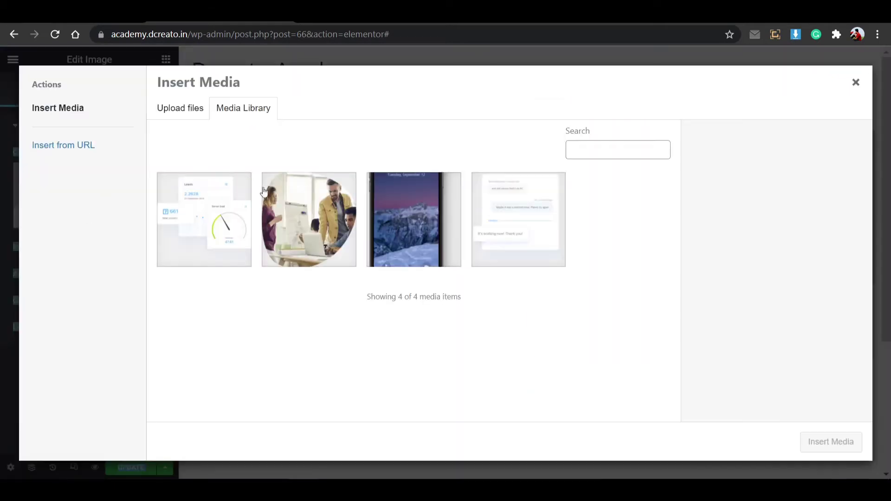
left_click(335, 211)
left_click(805, 445)
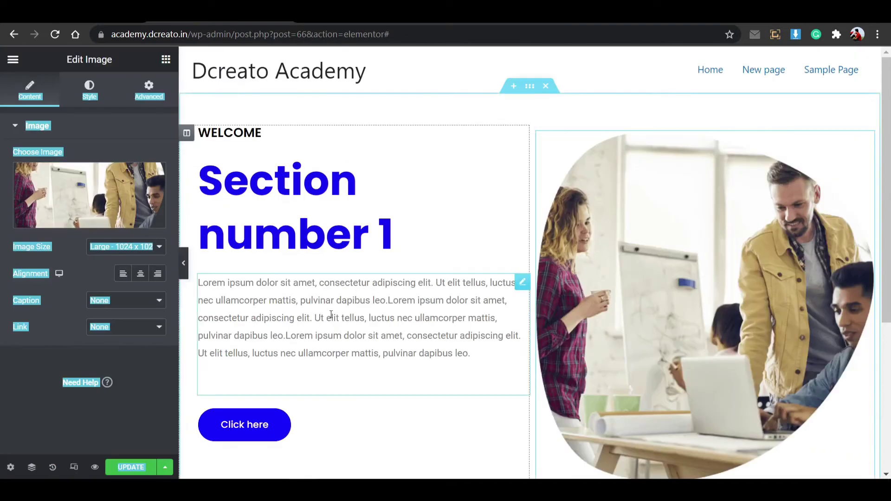
left_click(107, 219)
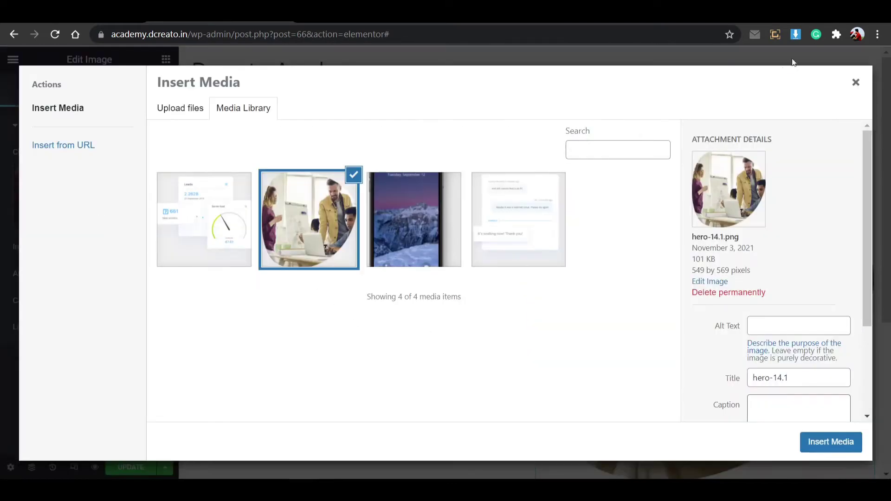
left_click(859, 88)
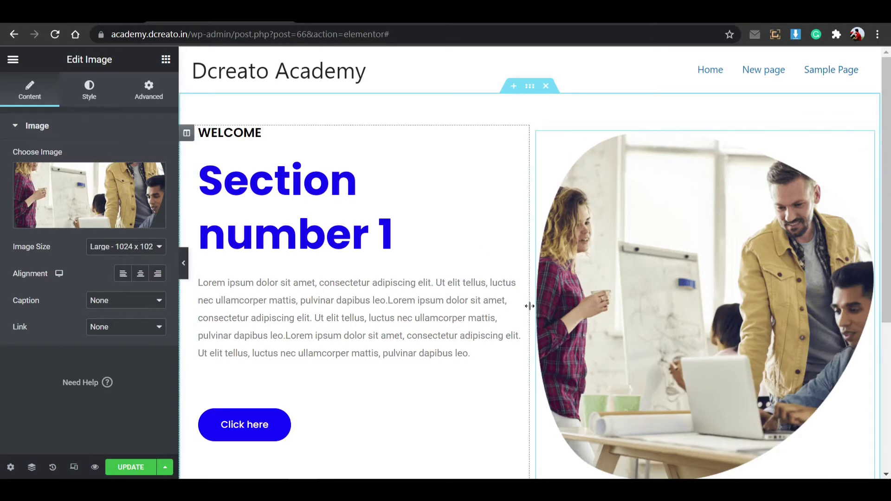
left_click_drag(530, 305, 587, 276)
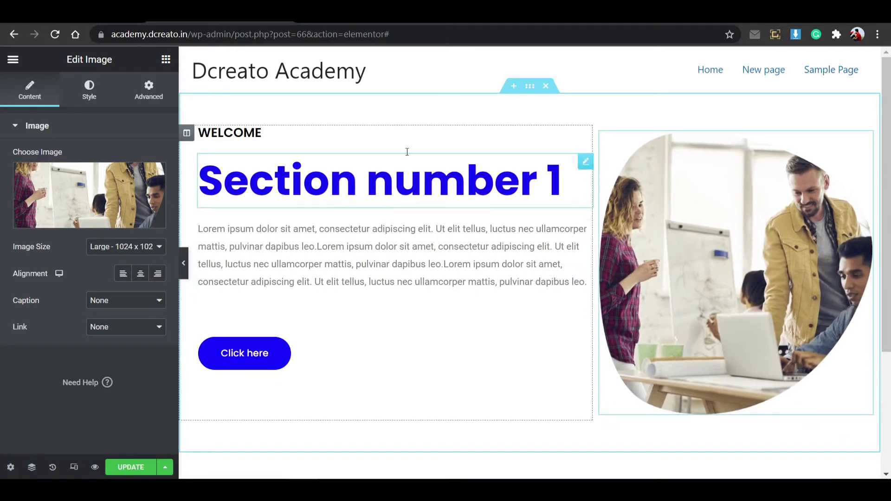
Set linked 30 px padding on the text column and the image column, then save.
left_click(186, 134)
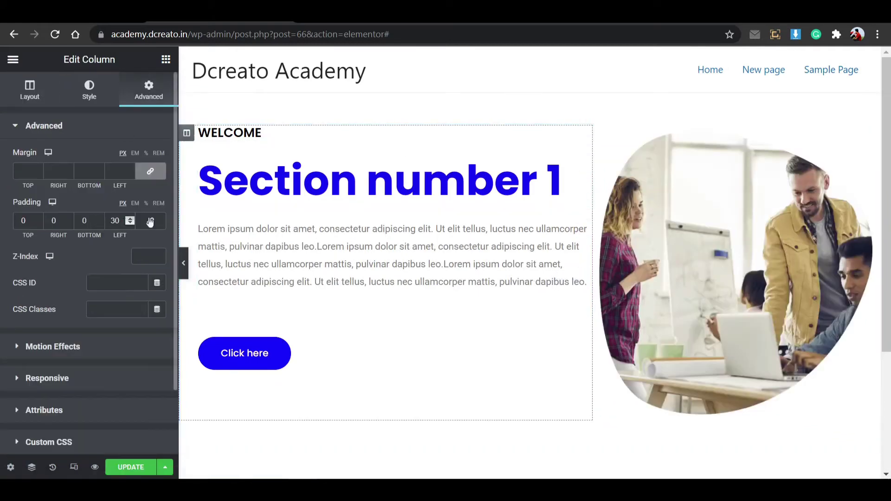
left_click(150, 221)
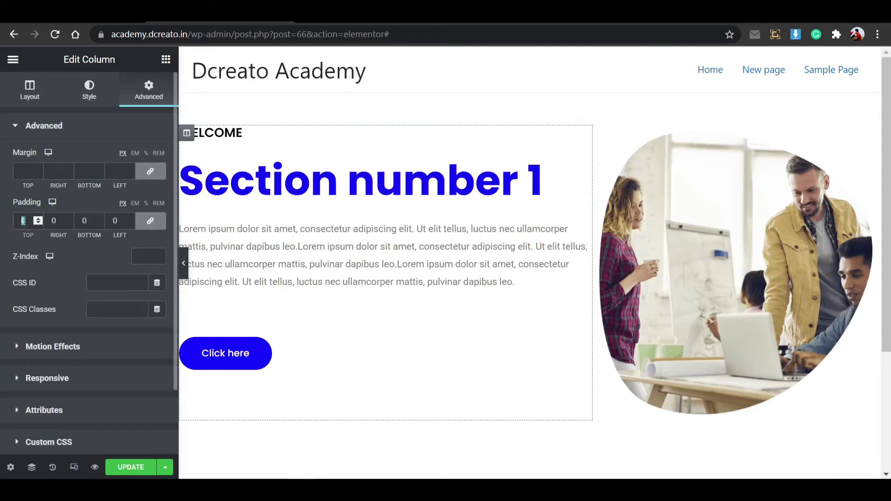
type("30")
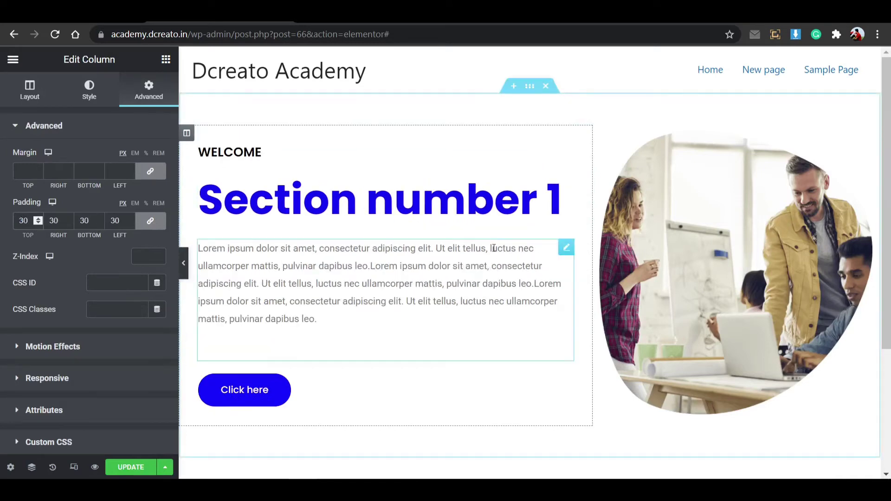
left_click(603, 138)
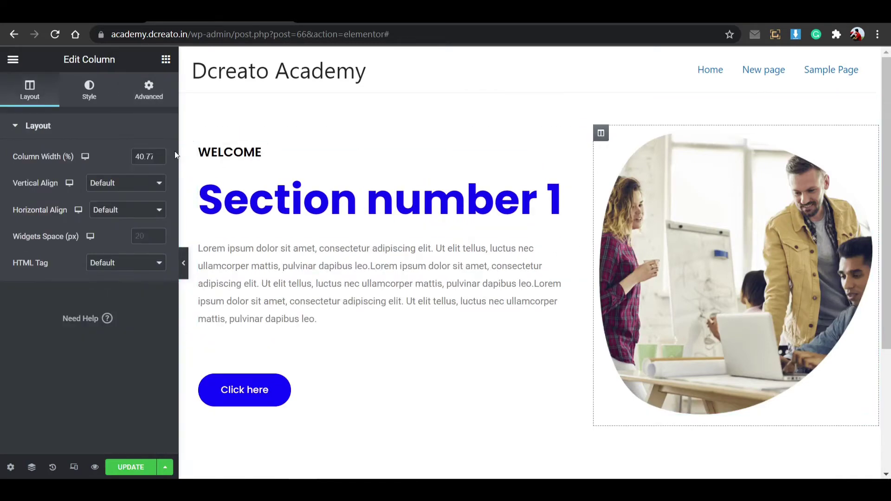
left_click(149, 91)
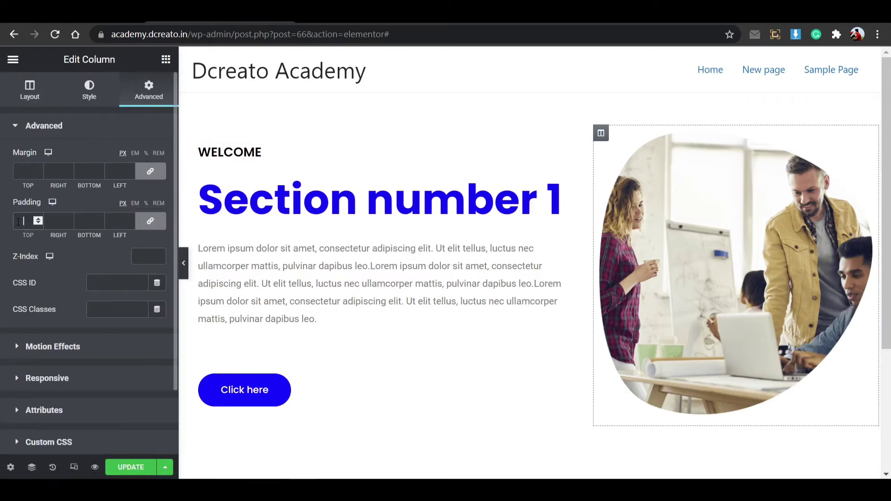
type("30")
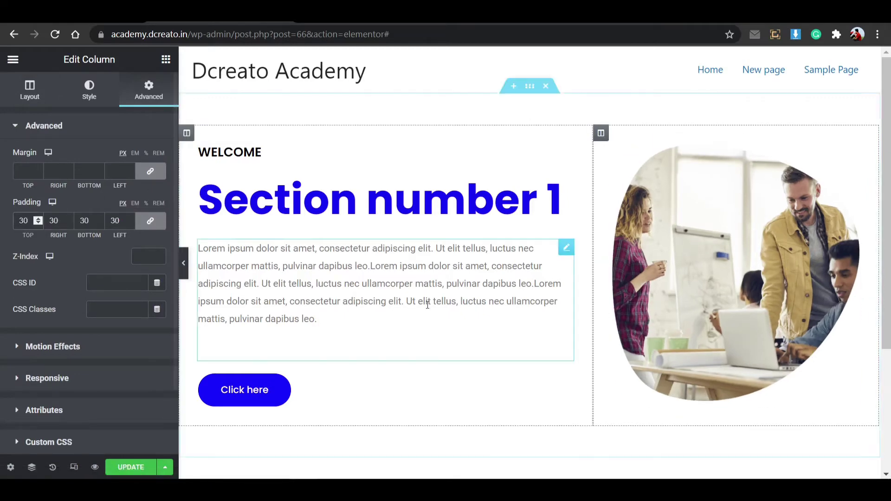
left_click(142, 467)
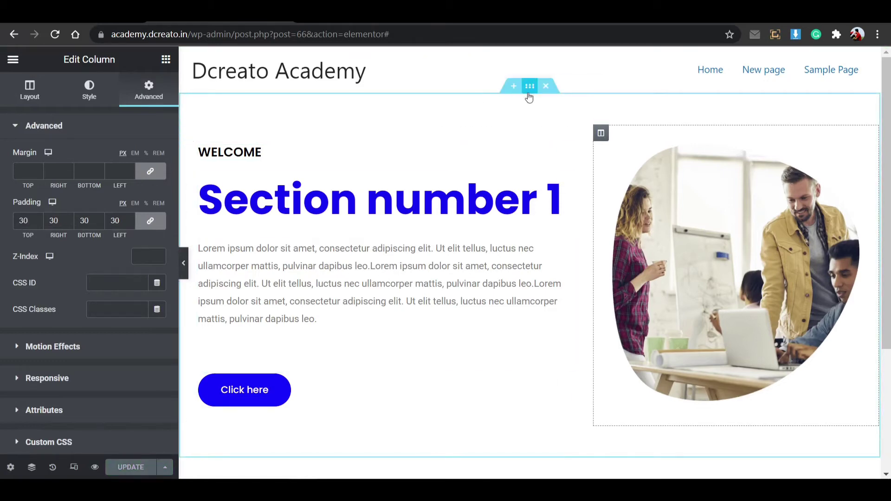
Duplicate the hero section and change the copy's heading to 'Section number 2'.
right_click(527, 93)
left_click(544, 122)
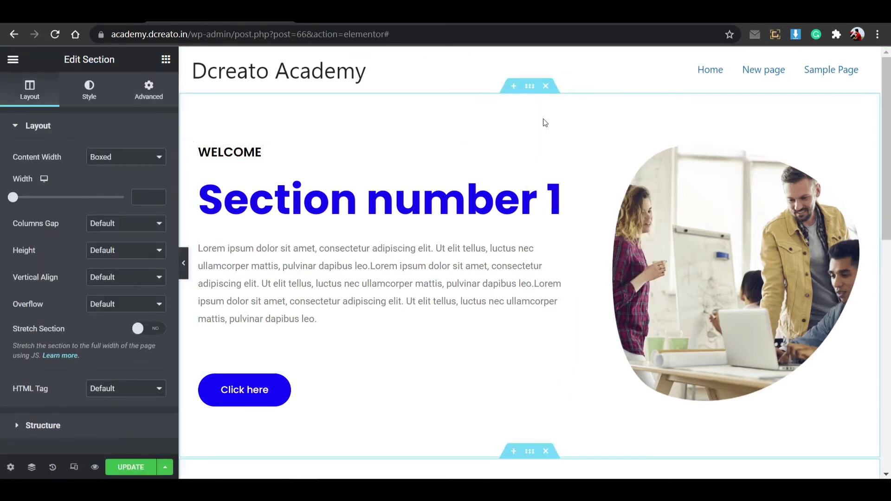
right_click(534, 86)
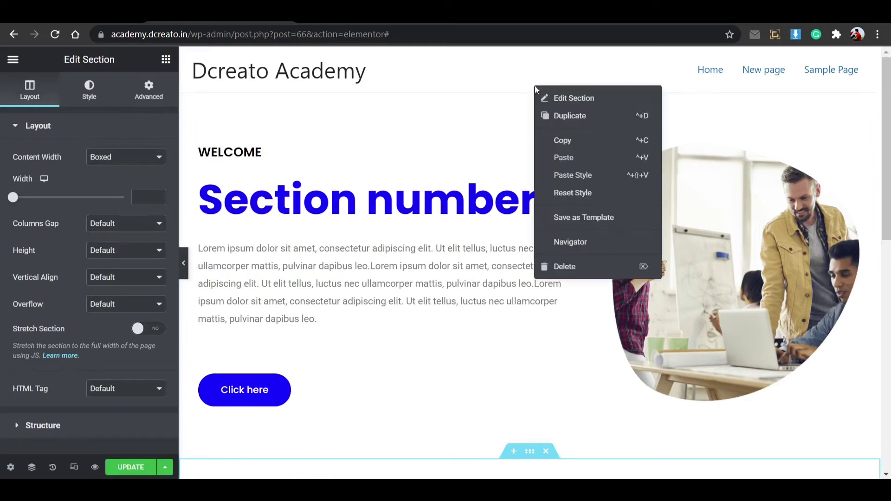
scroll(495, 296, "down", 4)
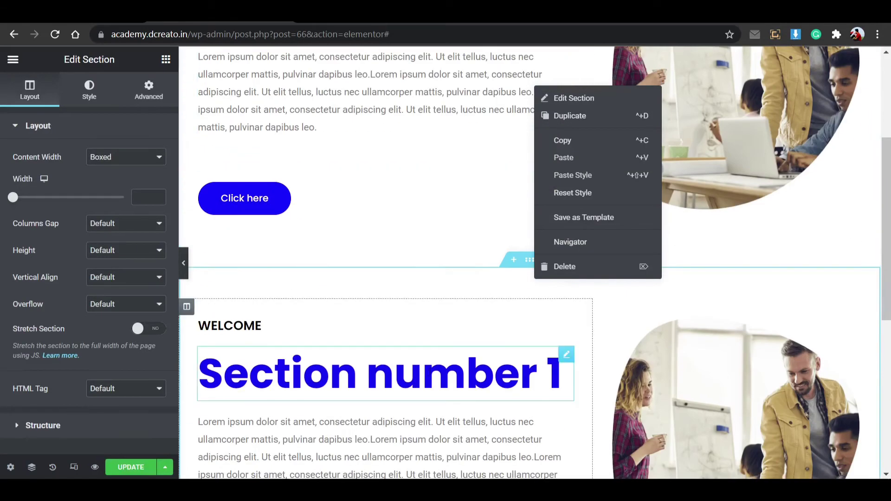
left_click(524, 361)
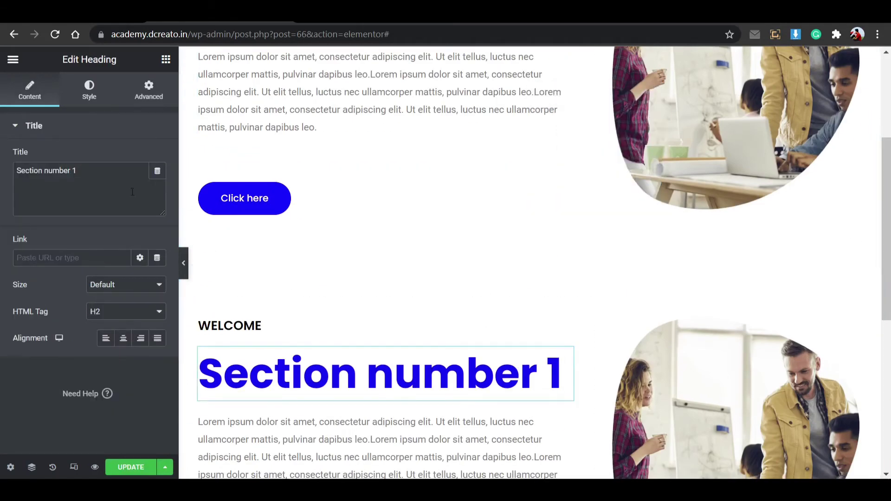
left_click(127, 175)
key("BackSpace")
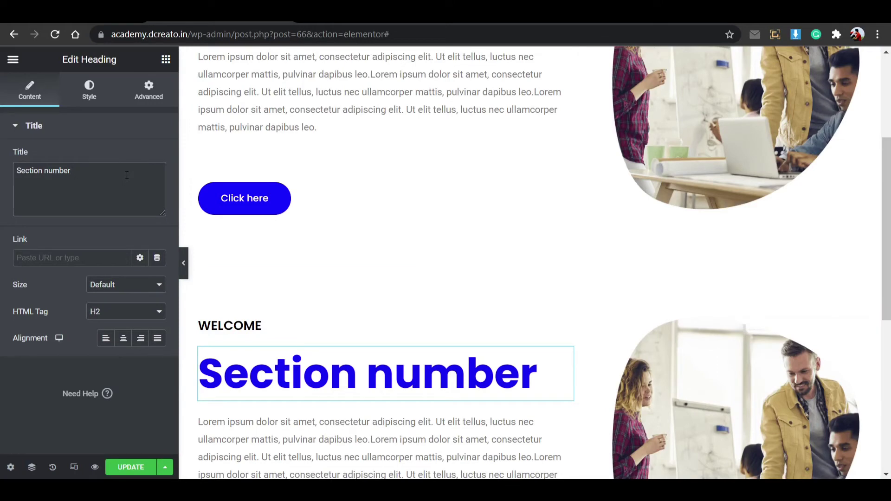
type("2")
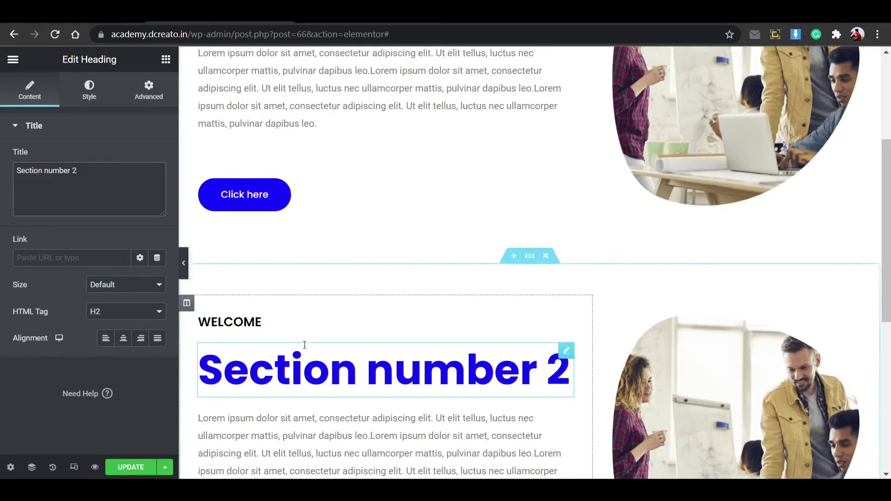
scroll(311, 315, "down", 4)
scroll(382, 319, "up", 1)
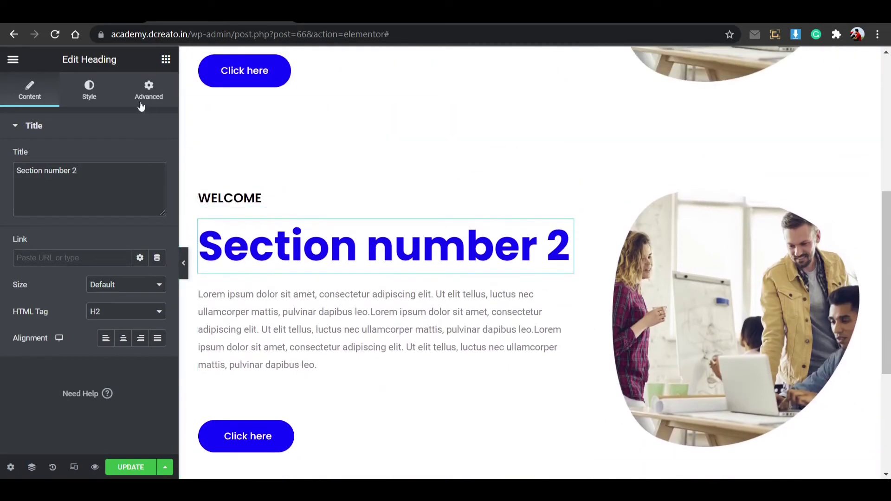
left_click(88, 93)
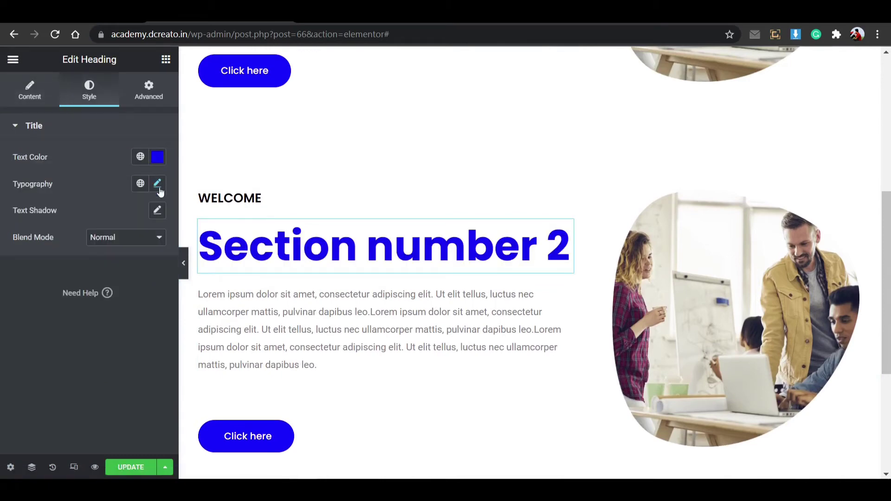
Set the second section's background colour to black #000000.
left_click(530, 133)
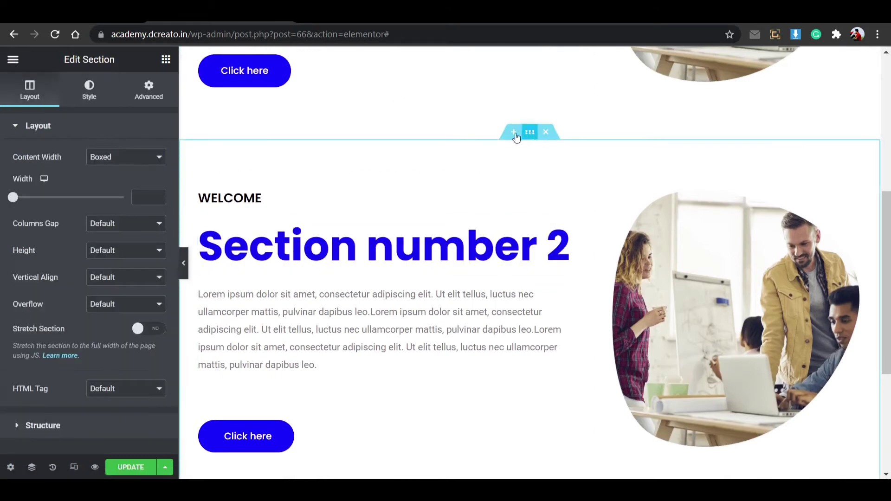
left_click(92, 95)
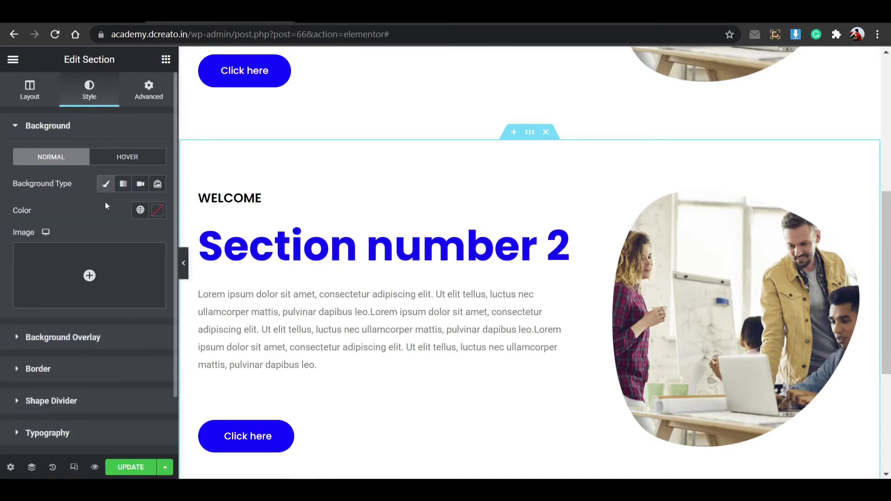
left_click(157, 212)
left_click_drag(97, 287, 75, 417)
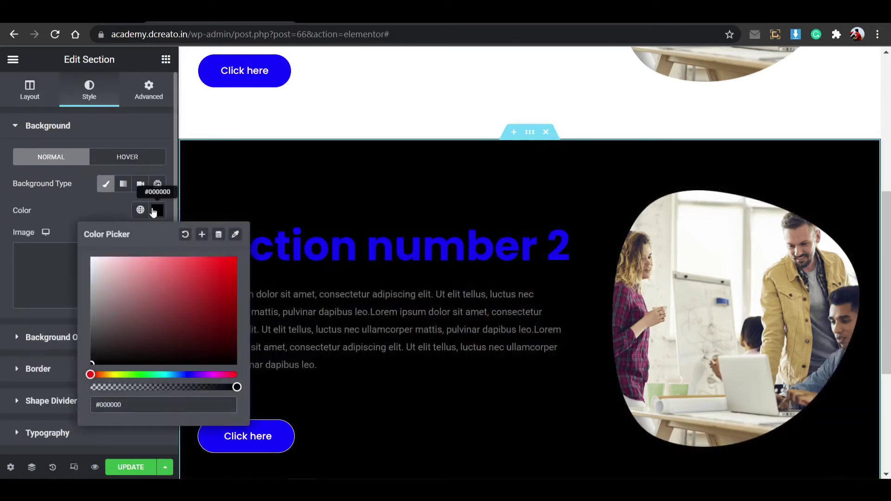
left_click(157, 210)
Make the WELCOME heading text white #FFFFFF and save the page.
left_click(567, 227)
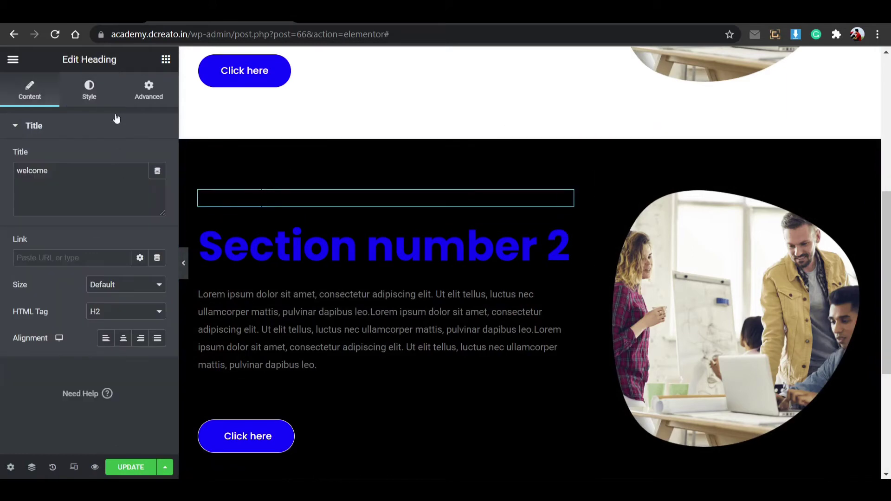
left_click(95, 103)
left_click(157, 158)
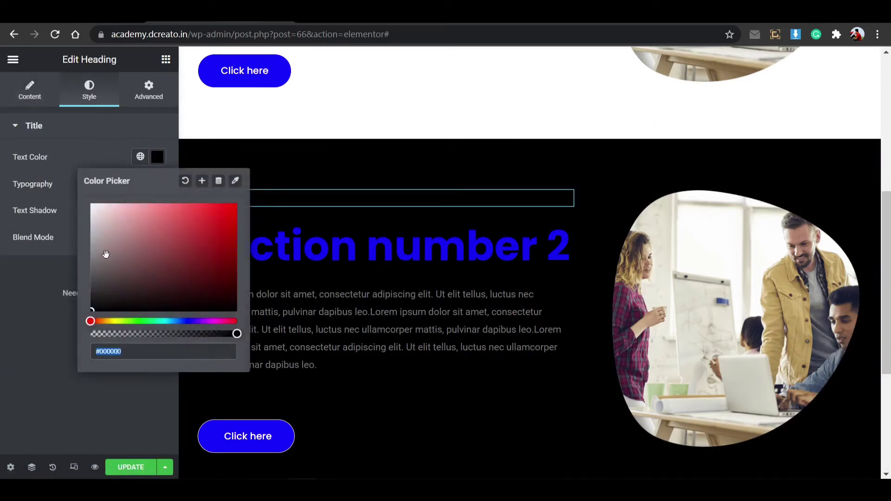
left_click_drag(96, 258, 79, 159)
left_click_drag(96, 222, 74, 162)
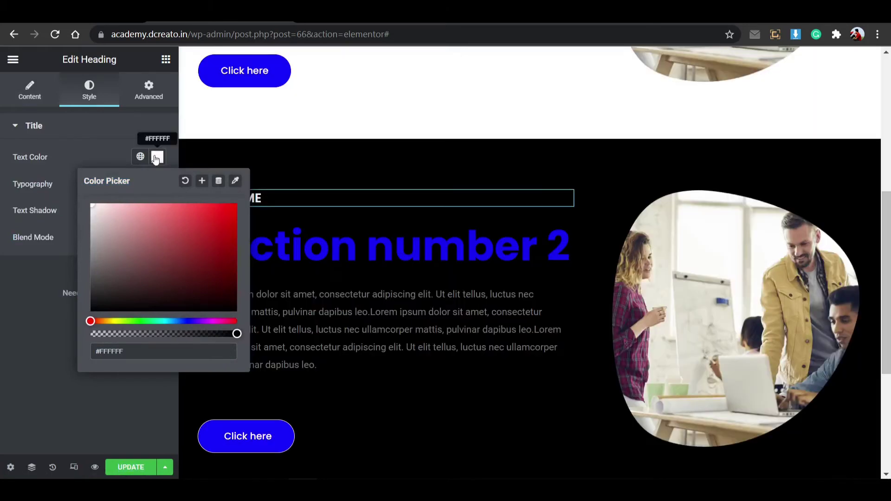
left_click(155, 159)
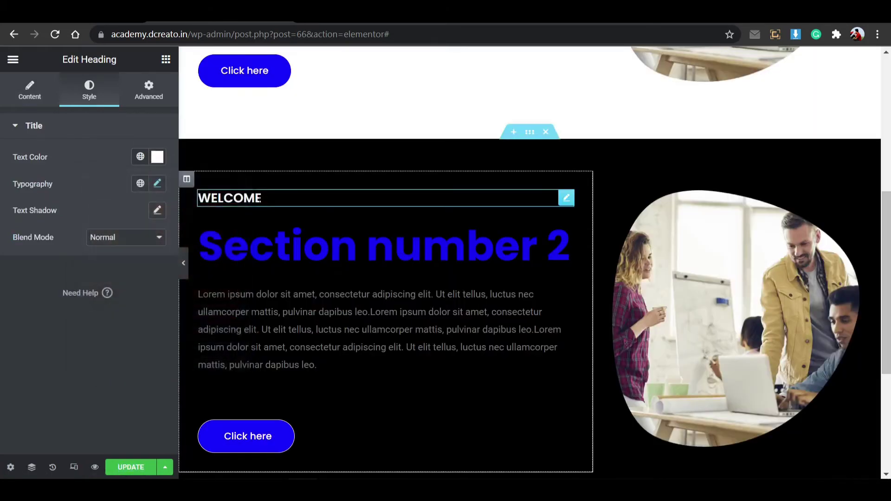
scroll(278, 434, "down", 1)
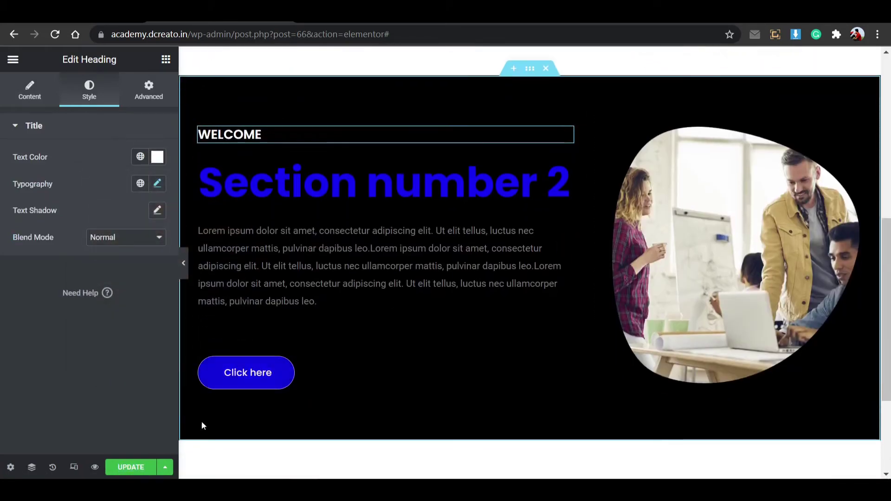
left_click(131, 467)
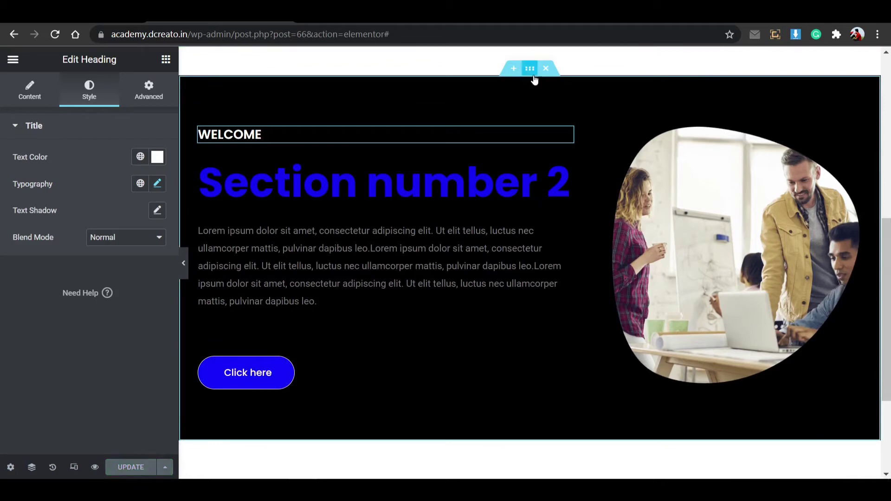
Duplicate the black section and change the copy's heading to 'Section number 3'.
right_click(532, 70)
left_click(576, 105)
scroll(386, 227, "up", 1)
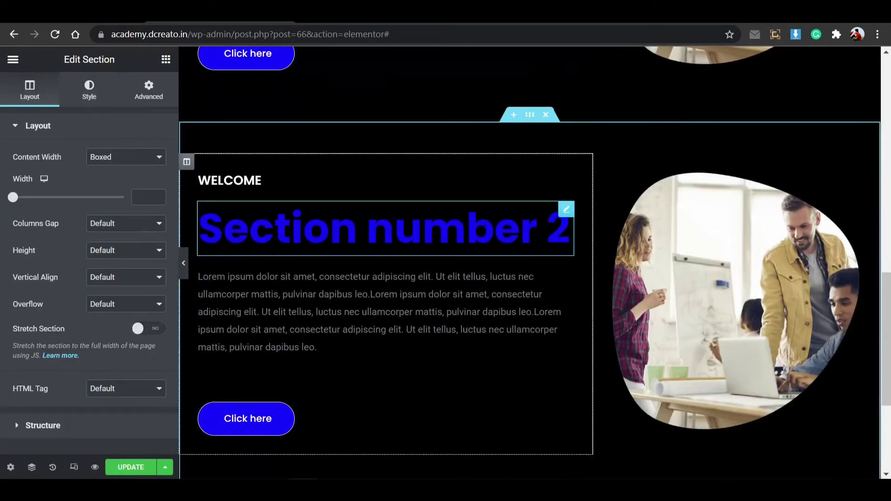
left_click(386, 227)
left_click(122, 174)
key("BackSpace")
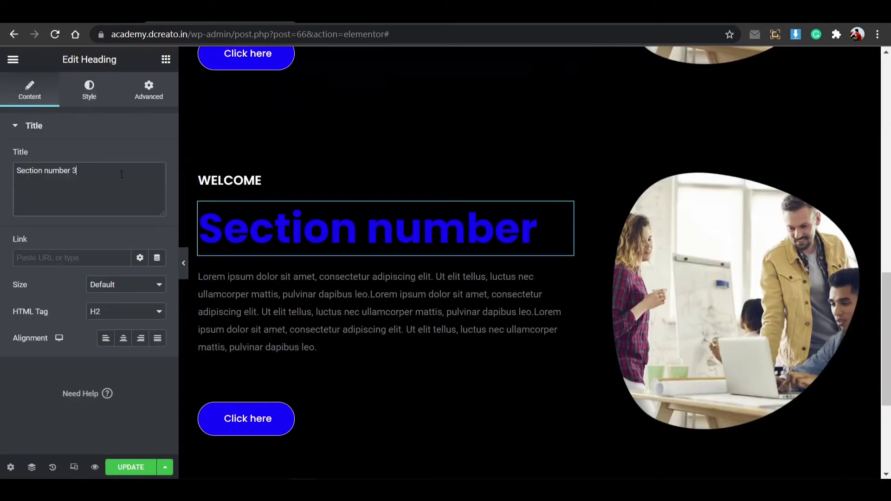
type("3")
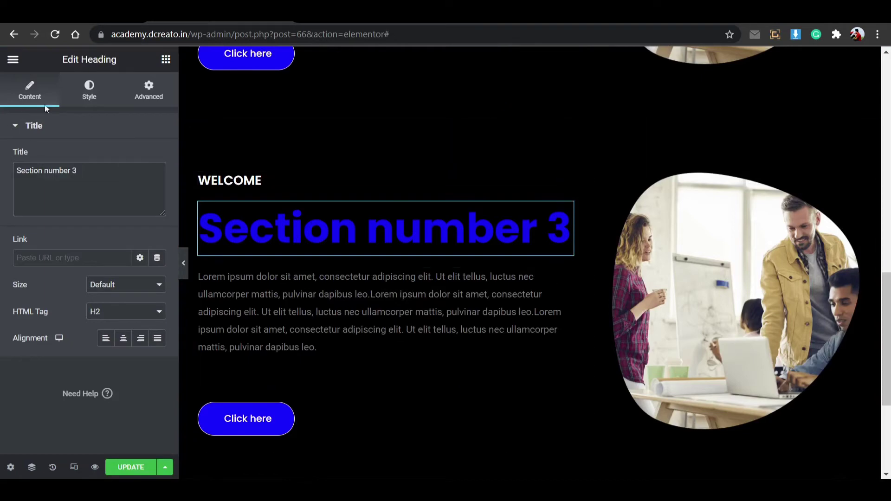
left_click(88, 93)
Set the third section's background colour to orange #FF7B00.
left_click(534, 119)
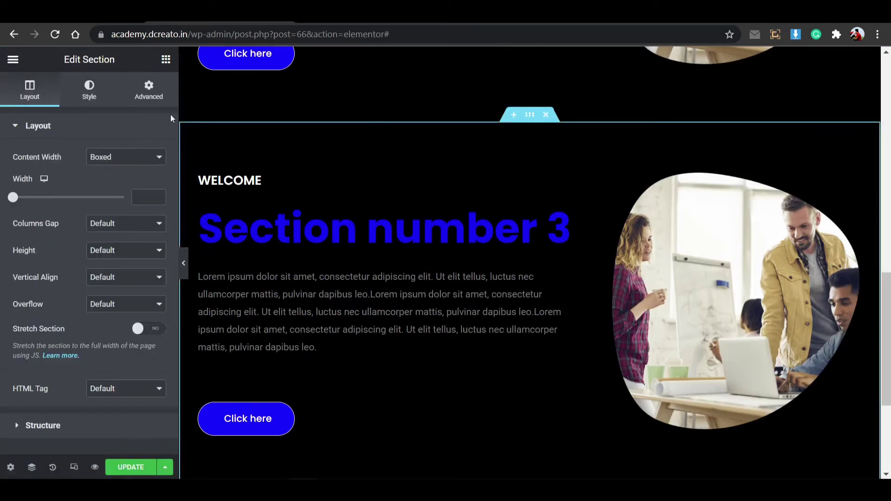
left_click(86, 93)
left_click(155, 211)
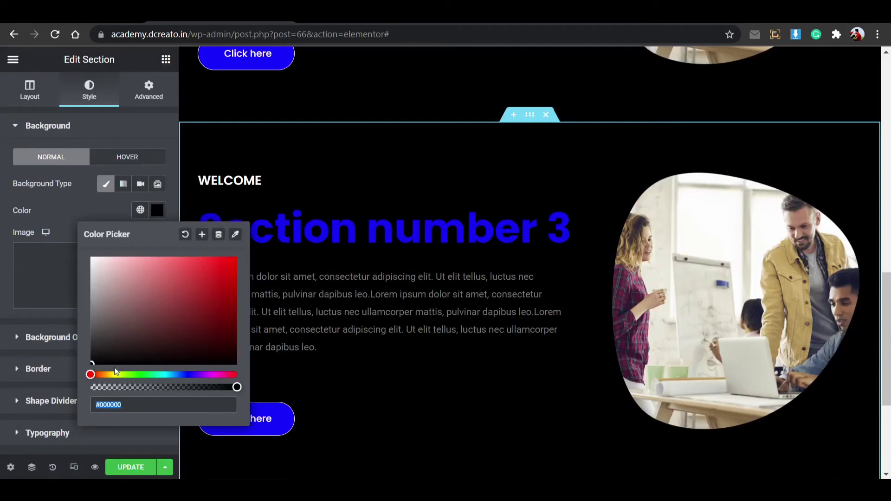
left_click(102, 375)
left_click(194, 285)
mouse_move(194, 285)
left_mouse_down()
mouse_move(167, 271)
mouse_move(141, 172)
mouse_move(188, 224)
mouse_move(239, 255)
left_mouse_up()
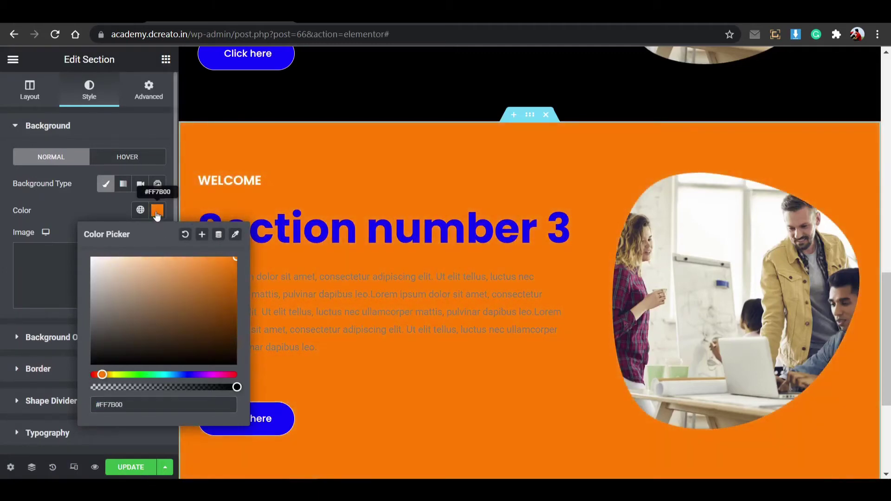
Make the 'Section number 3' heading text black.
left_click(564, 229)
left_click(157, 156)
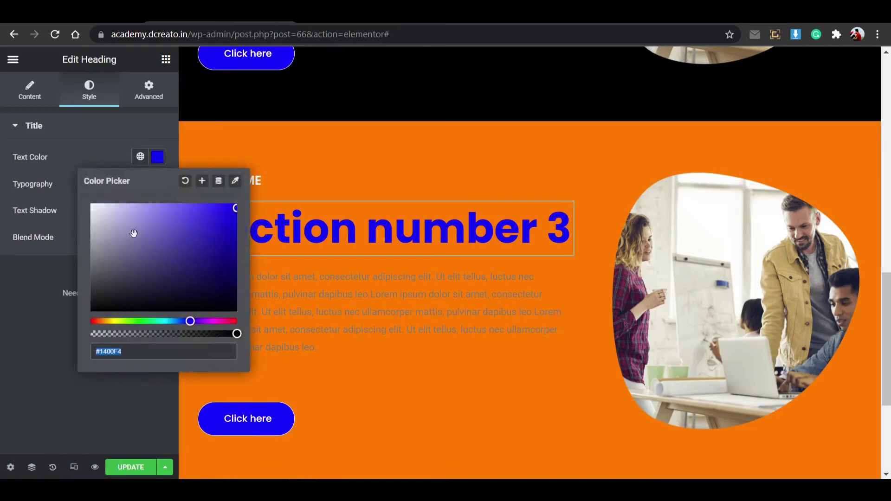
left_click(111, 293)
left_click(158, 157)
Set the lorem ipsum paragraph text colour to black #000000.
left_click(224, 282)
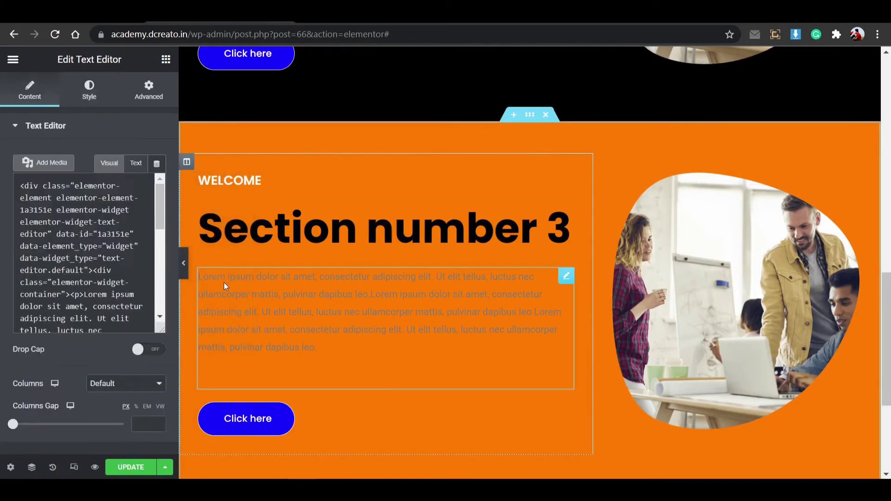
left_click(86, 95)
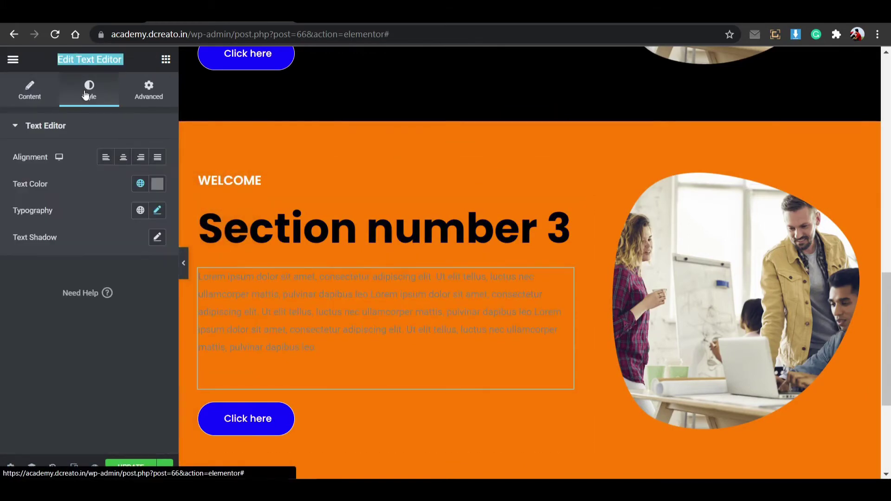
left_click(157, 184)
left_click(91, 337)
left_click(158, 184)
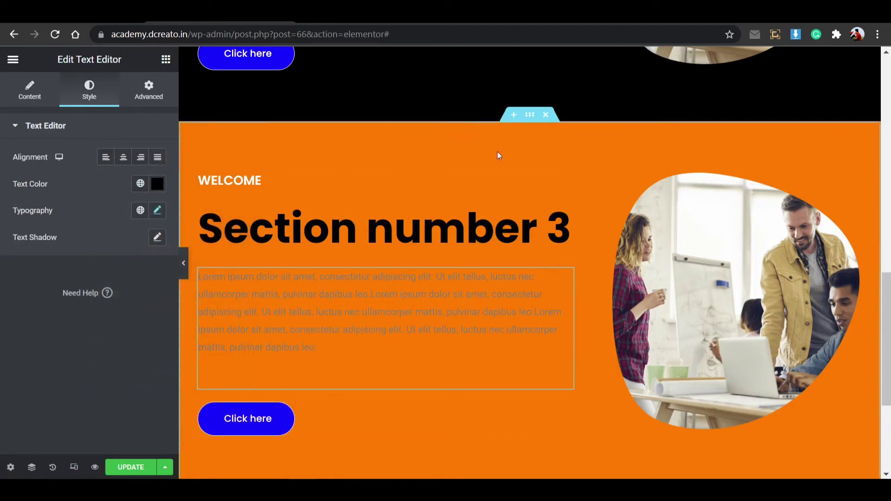
scroll(520, 195, "up", 8)
scroll(520, 195, "up", 6)
scroll(522, 196, "down", 13)
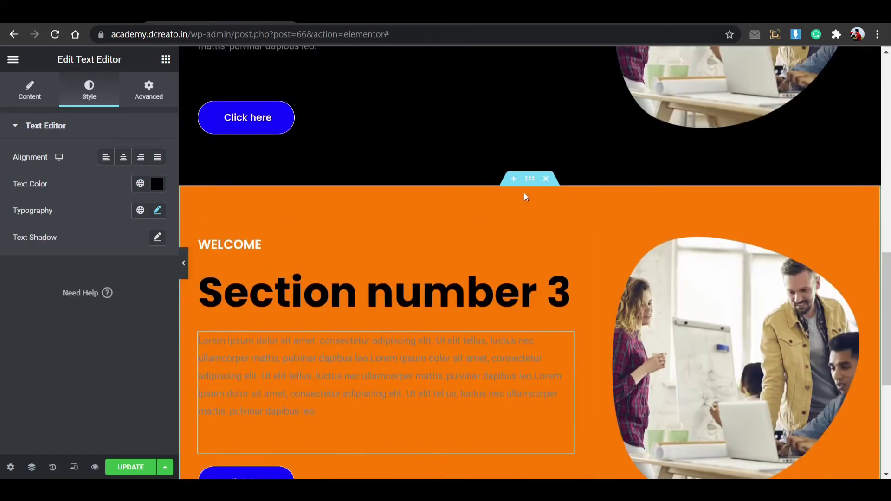
Duplicate the orange section and give the copy a magenta #FF00D8 background.
right_click(534, 188)
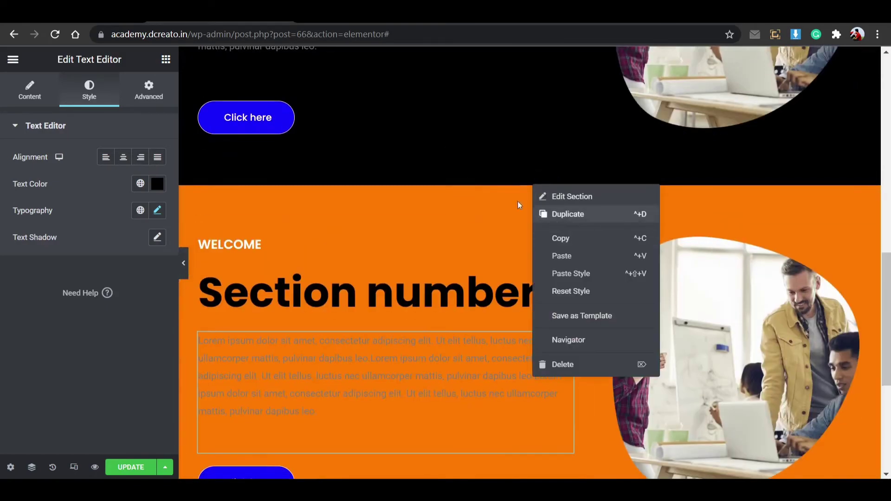
left_click(553, 219)
scroll(481, 195, "down", 4)
scroll(394, 146, "up", 4)
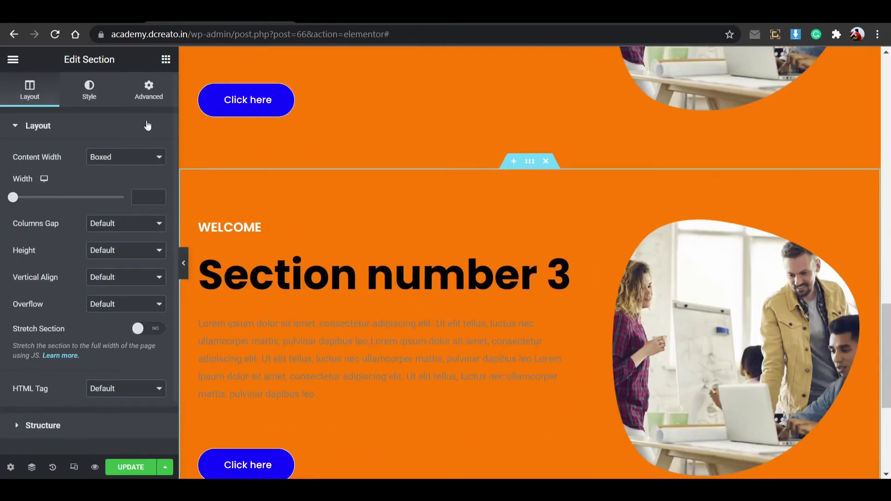
left_click(108, 90)
left_click(157, 210)
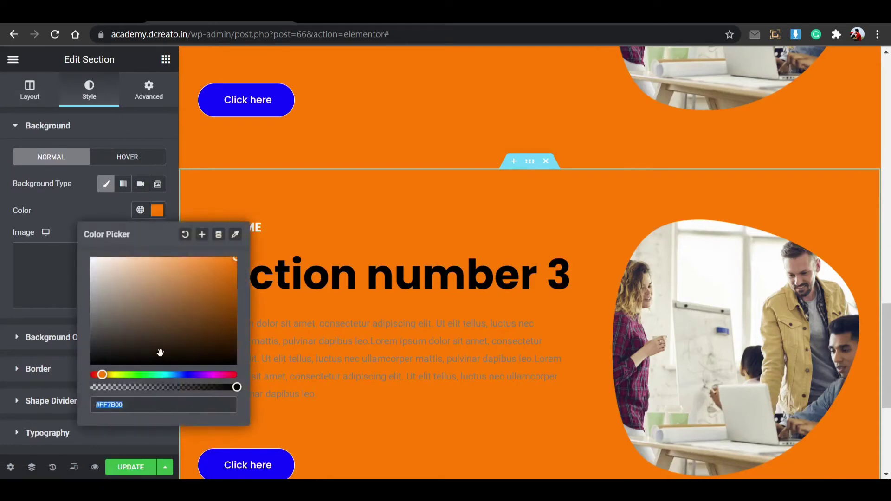
left_click(217, 374)
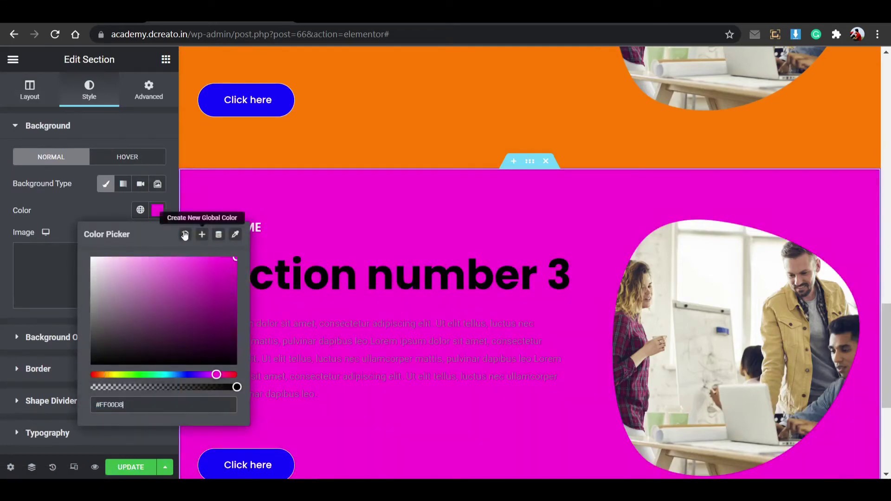
left_click(157, 210)
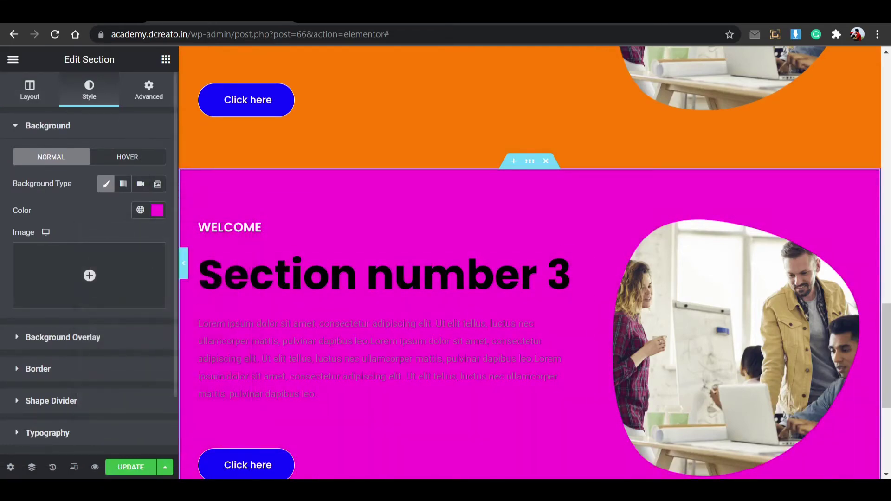
Set the magenta section's body text colour to #000000 and save the page.
scroll(280, 236, "down", 3)
left_click(281, 237)
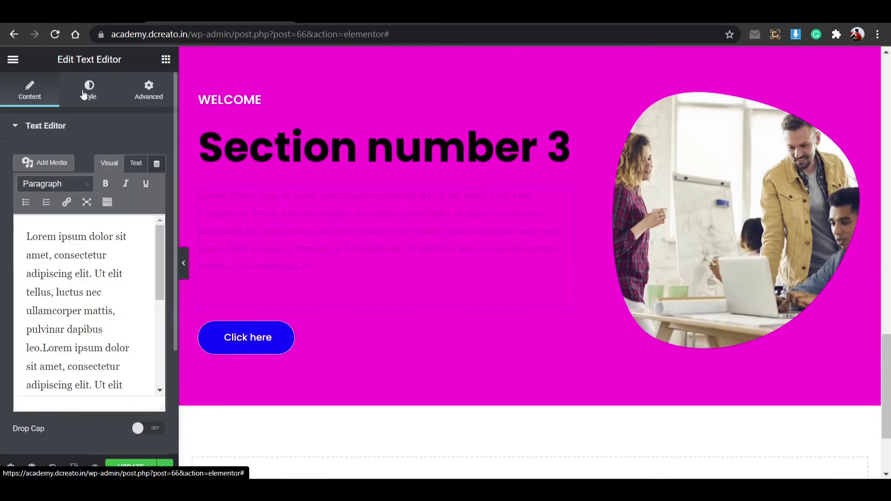
left_click(105, 88)
left_click(158, 184)
key("BackSpace")
key("BackSpace")
key("BackSpace")
key("BackSpace")
key("BackSpace")
key("BackSpace")
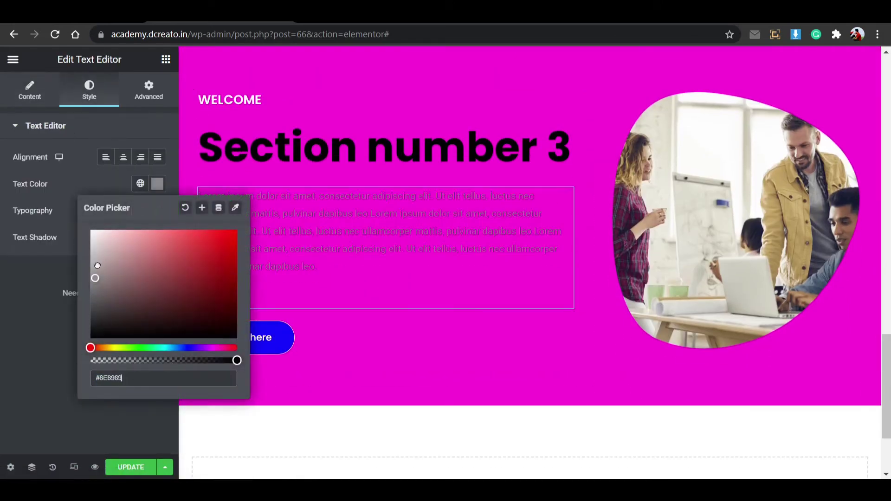
type("000000")
left_click(150, 187)
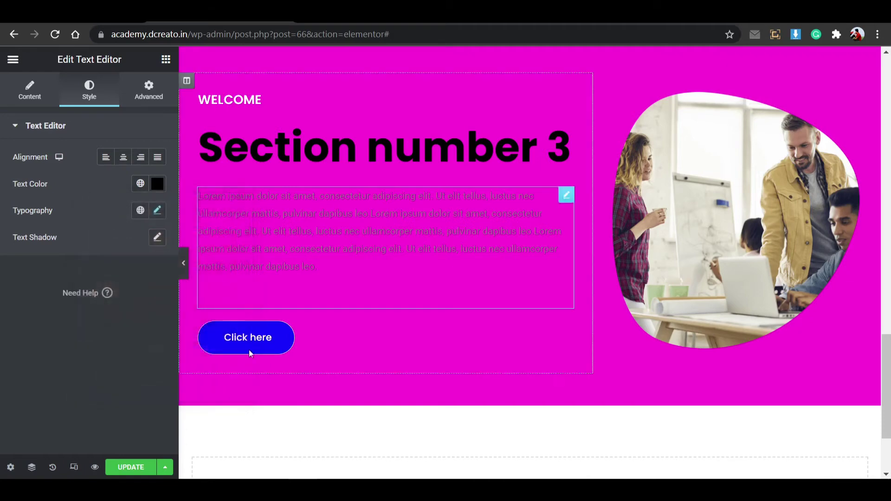
left_click(131, 467)
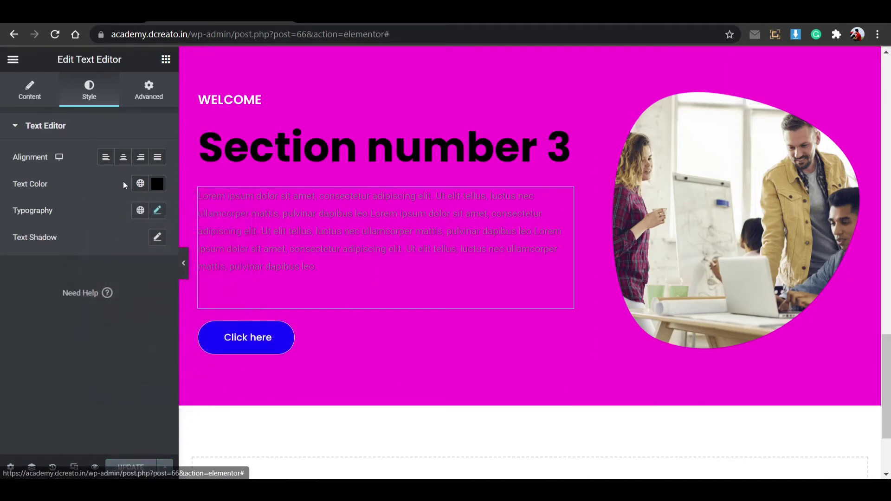
Retitle the magenta section's heading 'Section number 4' and save the page.
left_click(570, 148)
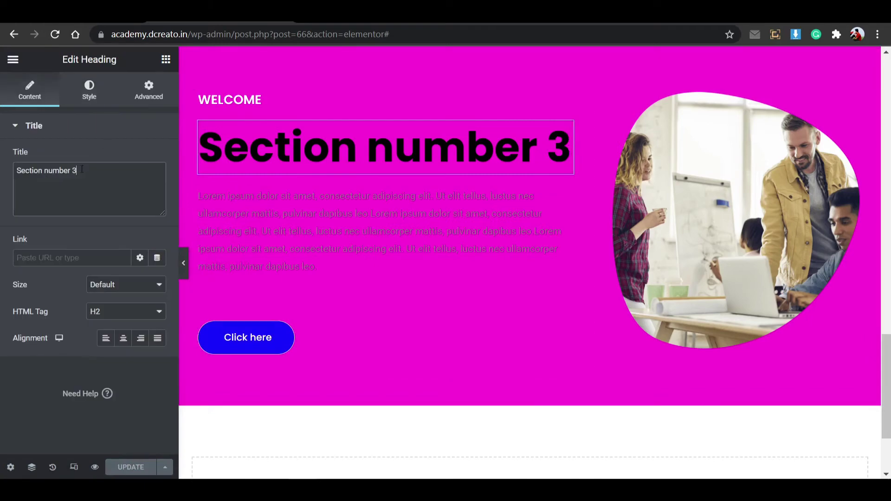
type("4")
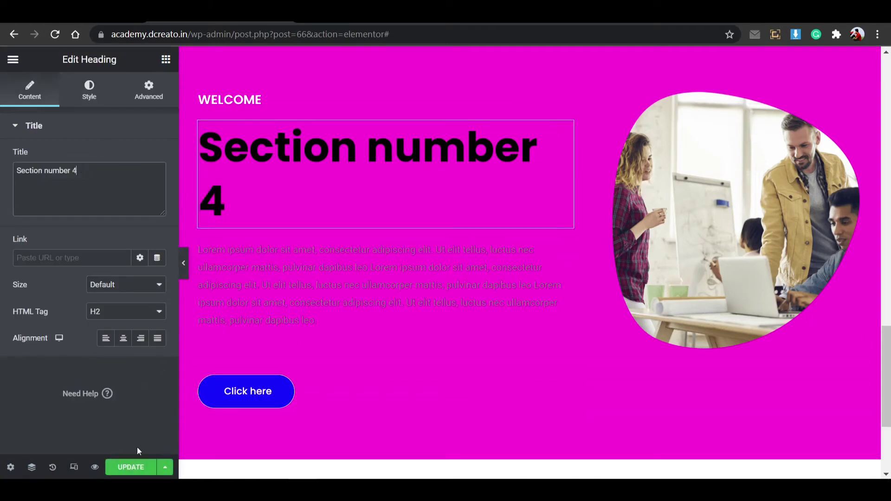
left_click(133, 467)
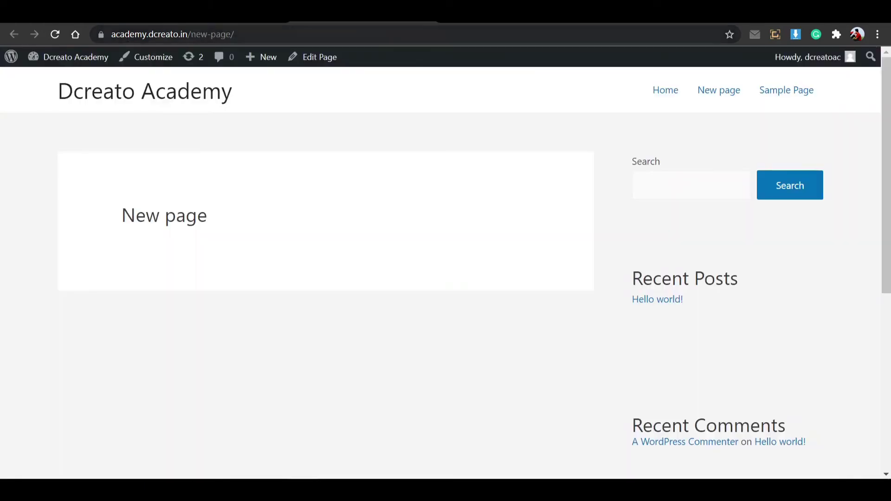
Reload the live New page and scroll through white Section number 1 to magenta Section number 4.
left_click(55, 37)
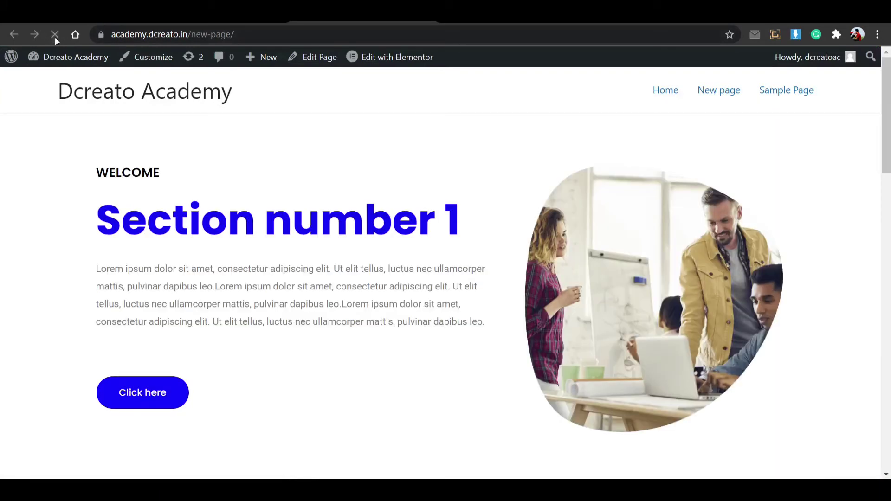
scroll(281, 207, "down", 10)
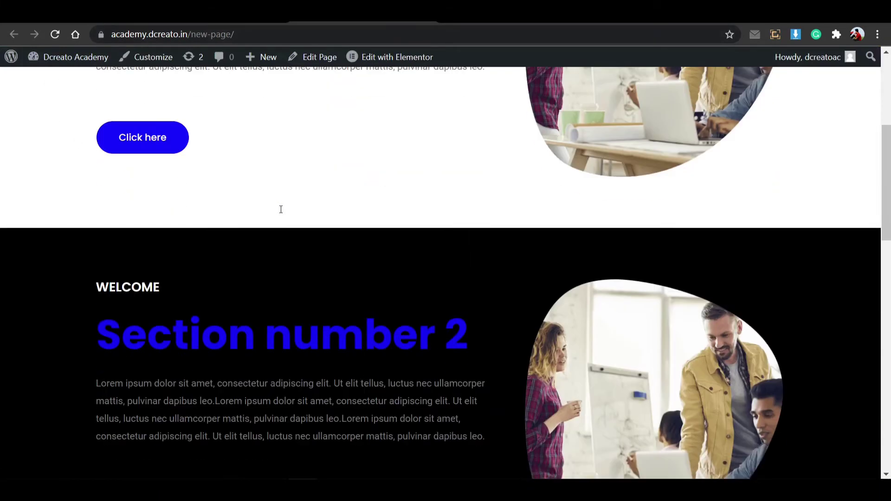
scroll(283, 200, "up", 4)
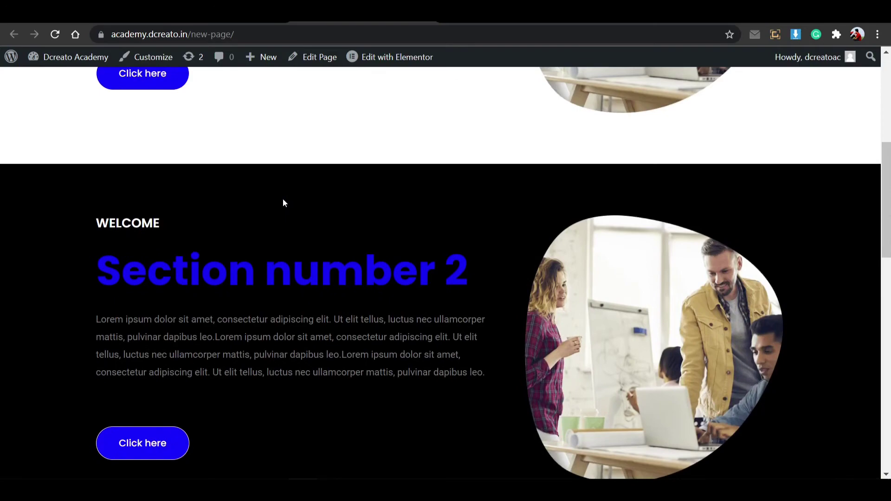
scroll(284, 203, "down", 15)
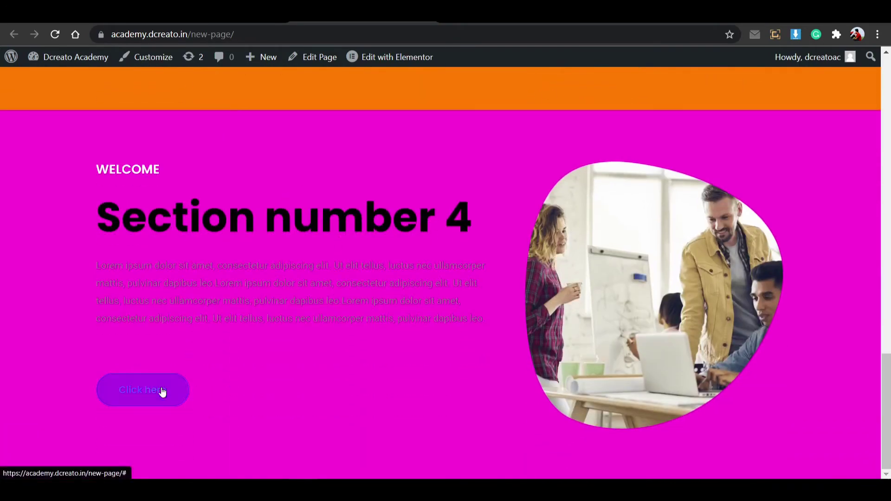
scroll(275, 371, "up", 15)
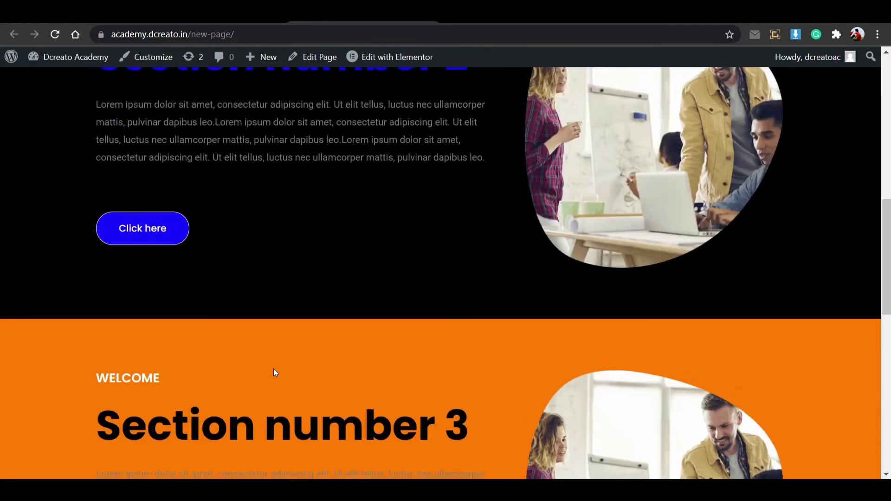
scroll(274, 365, "down", 14)
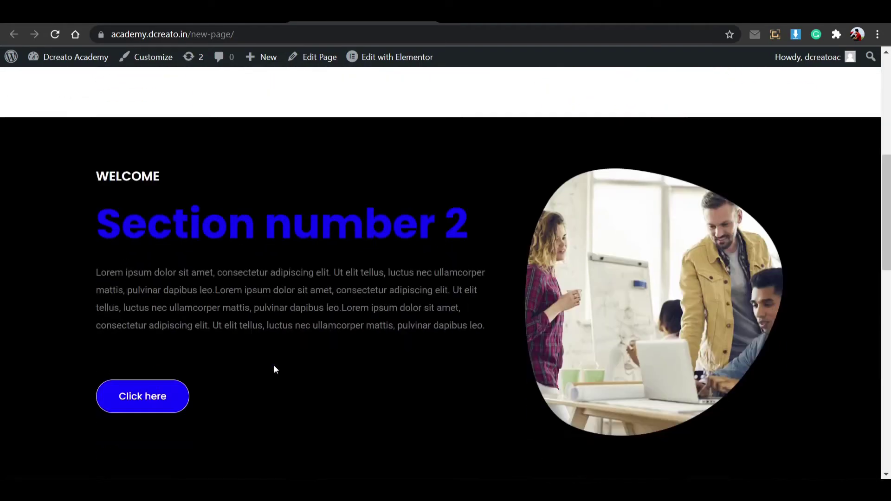
scroll(277, 363, "up", 8)
scroll(278, 367, "down", 13)
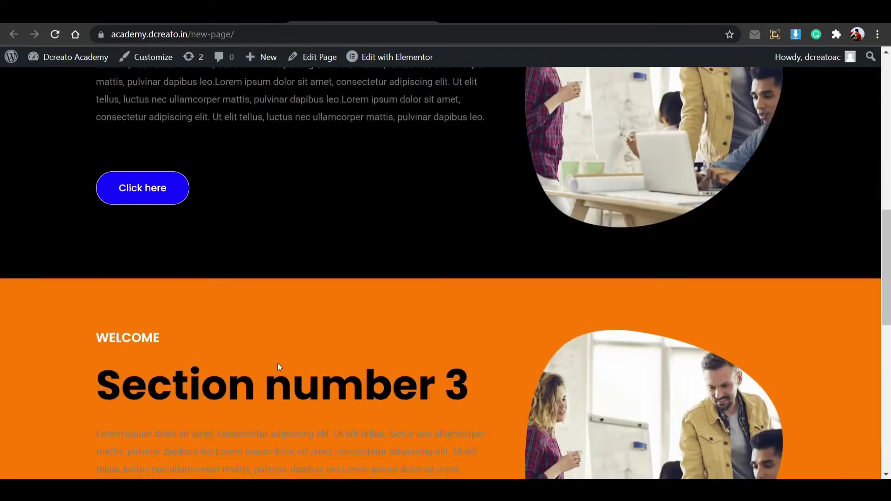
scroll(278, 361, "down", 4)
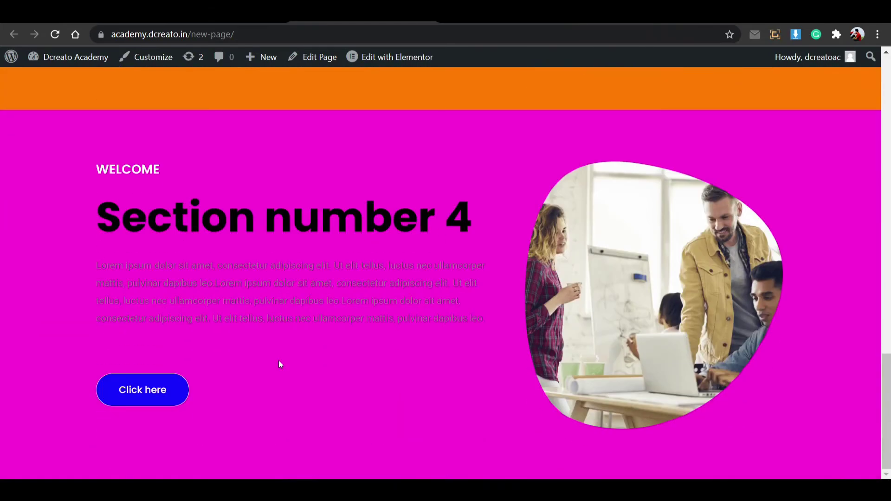
scroll(279, 360, "up", 13)
scroll(282, 361, "up", 6)
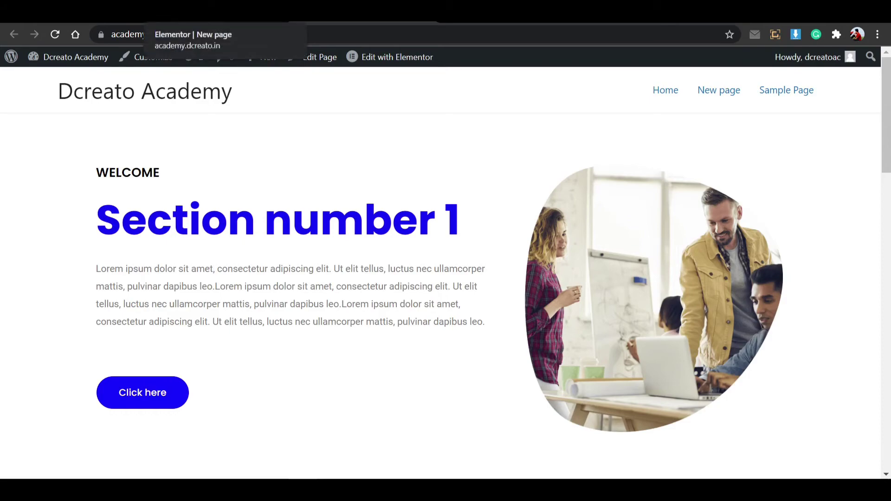
Back in the editor, add a single-column section above Section number 1.
left_click(223, 12)
scroll(454, 190, "up", 5)
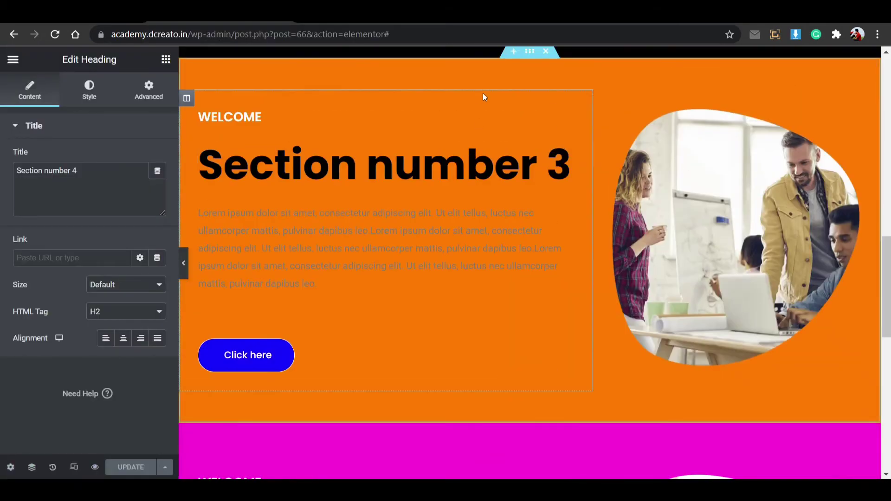
scroll(484, 96, "up", 6)
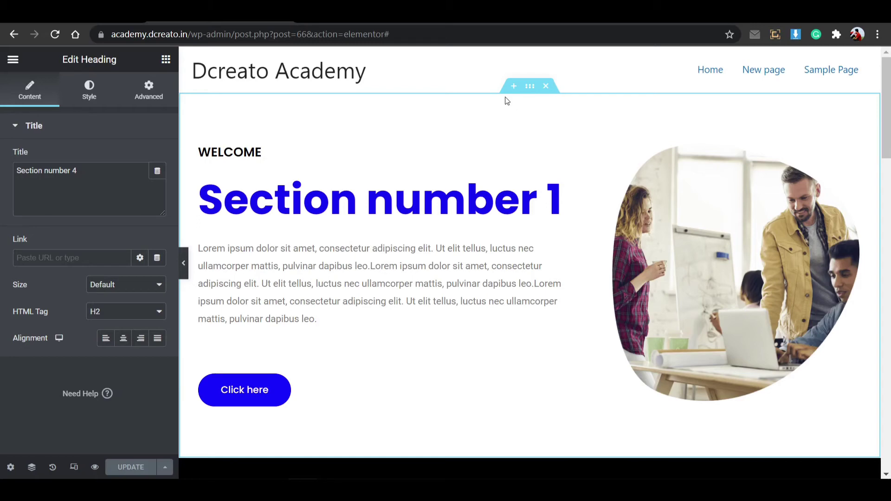
left_click(514, 86)
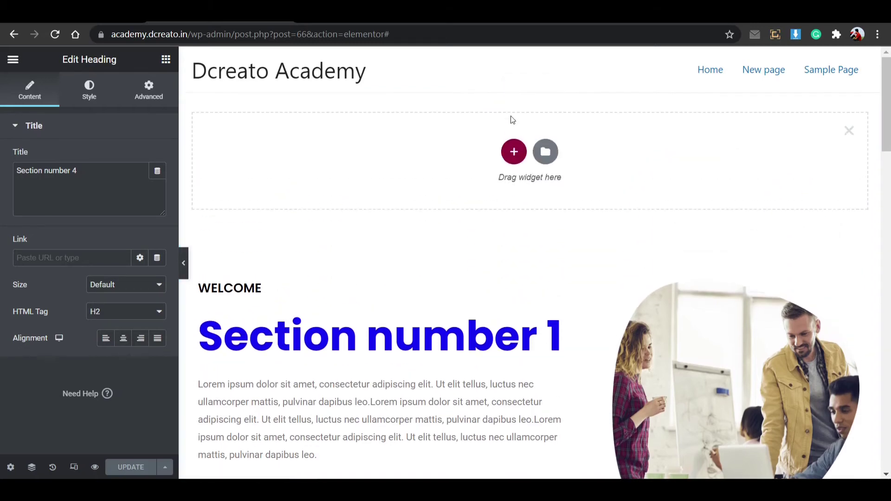
left_click(514, 151)
left_click(341, 193)
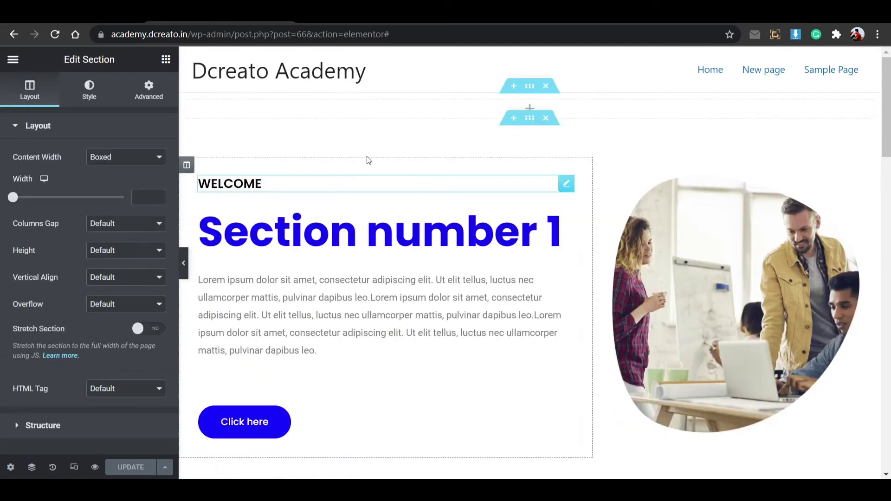
Search widgets for 'html' and drop an HTML widget into the new empty section.
left_click(530, 108)
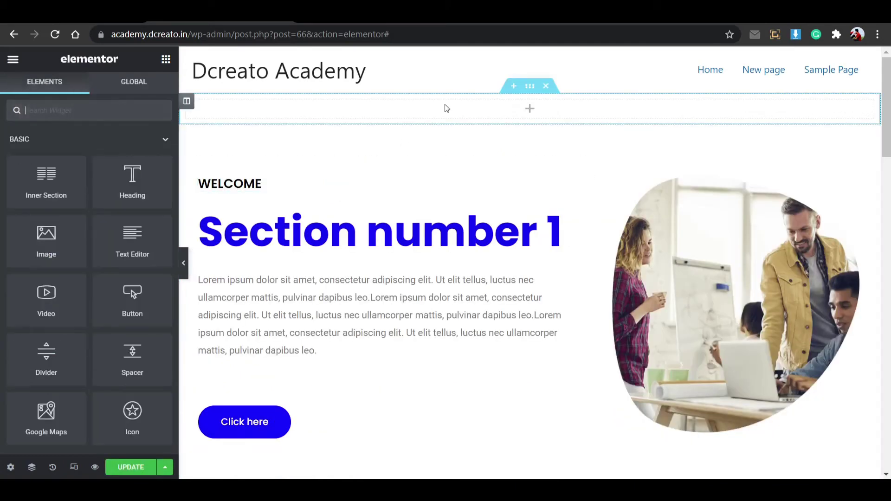
left_click(96, 109)
type("html")
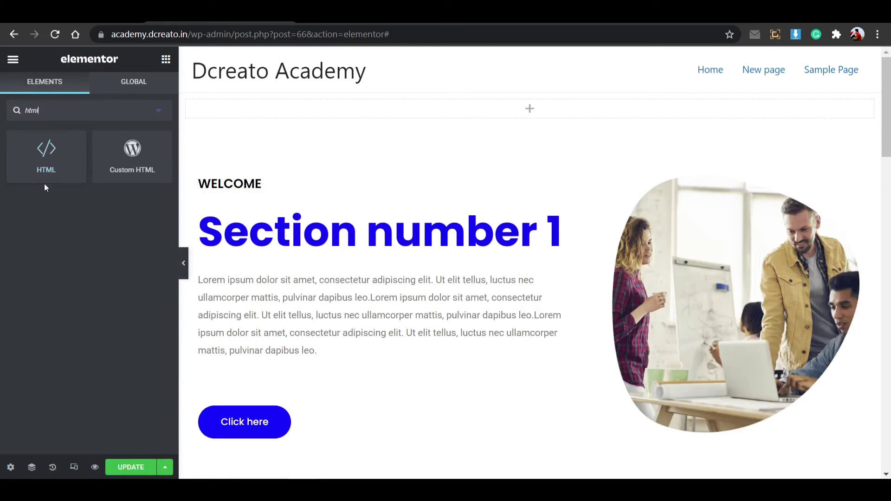
left_click_drag(46, 181, 528, 115)
left_click(67, 179)
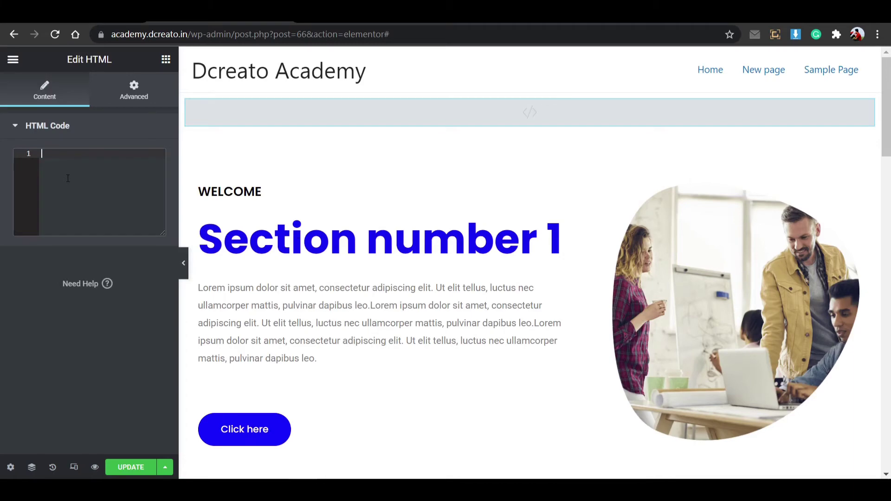
Type an opening <style> and a closing </style> tag in the HTML Code box, zooming the browser in.
type("<>")
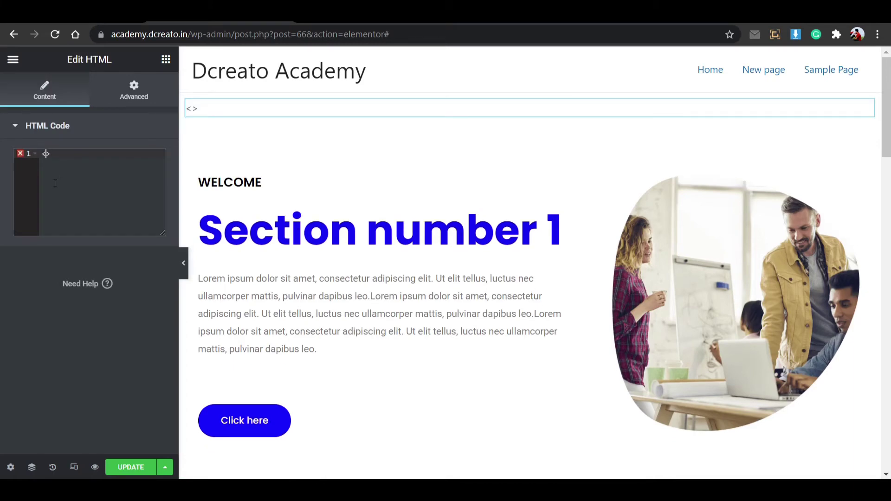
key("ctrl+plus")
key("ctrl+plus")
key("ctrl+plus")
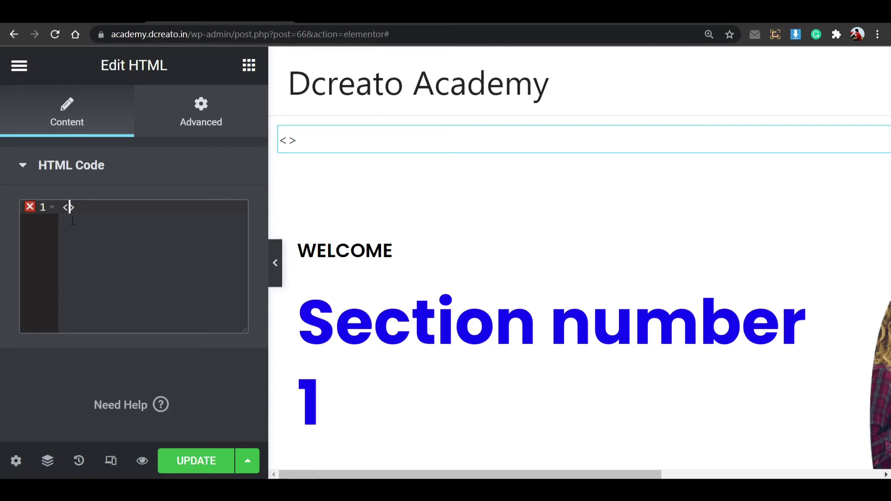
type("?ph")
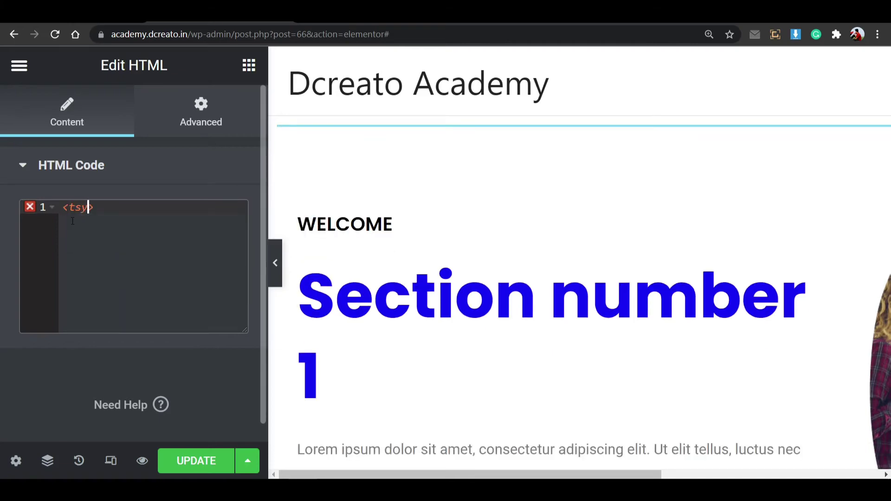
key("BackSpace")
key("BackSpace")
key("BackSpace")
type("style")
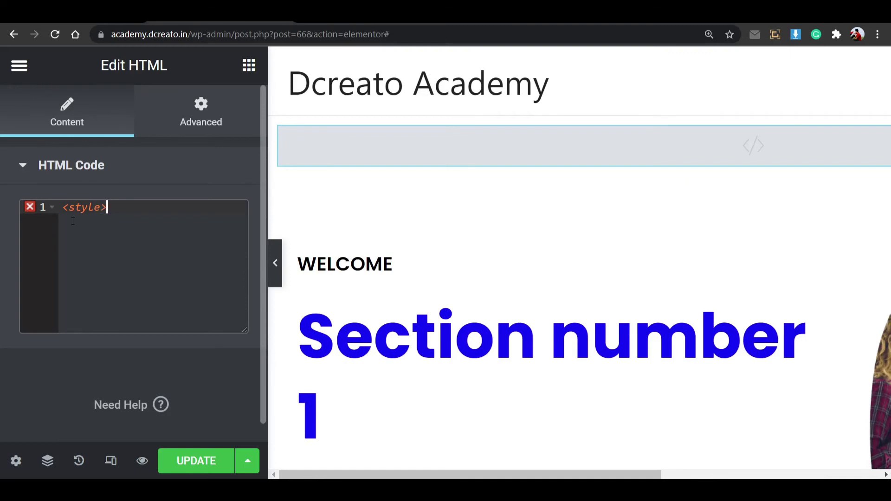
key("Return")
type("<>")
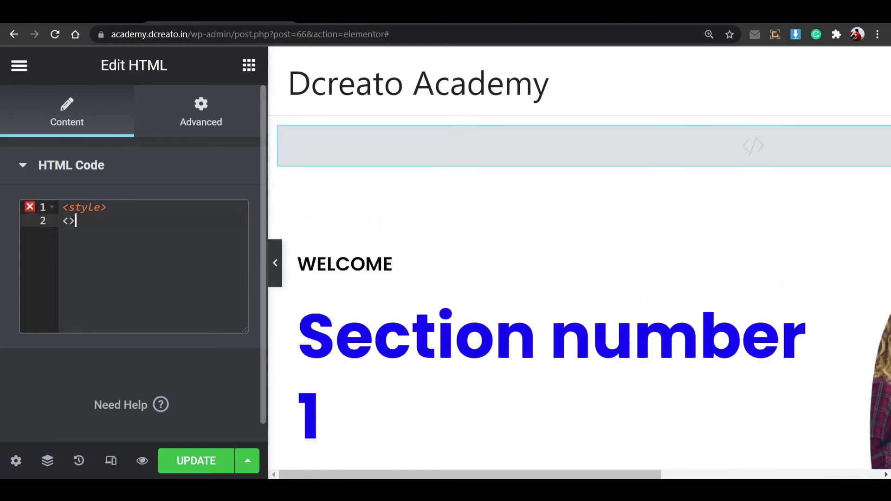
type("/style")
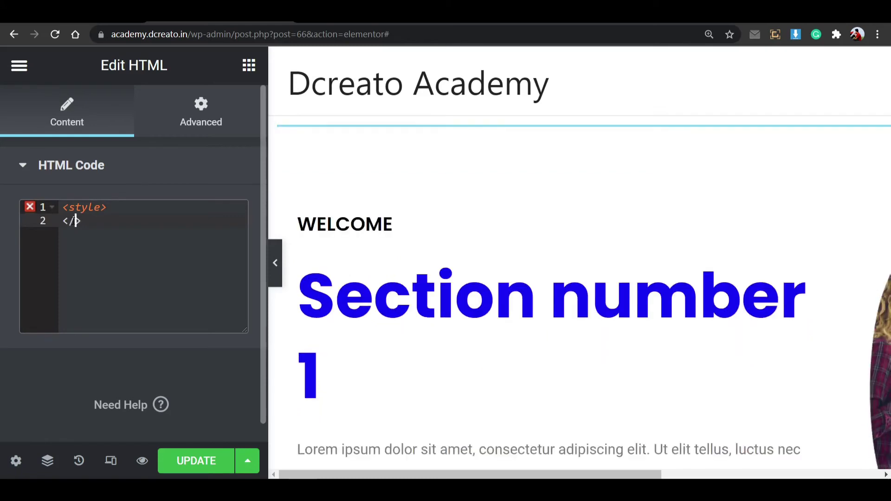
key("ctrl+plus")
key("ctrl+plus")
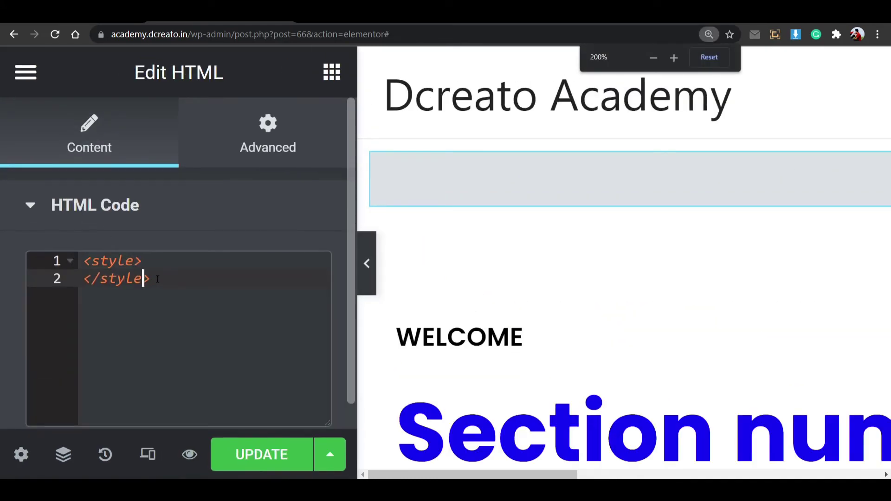
Insert a blank line after <style> and highlight the opening and closing style tags.
left_click(157, 266)
key("Return")
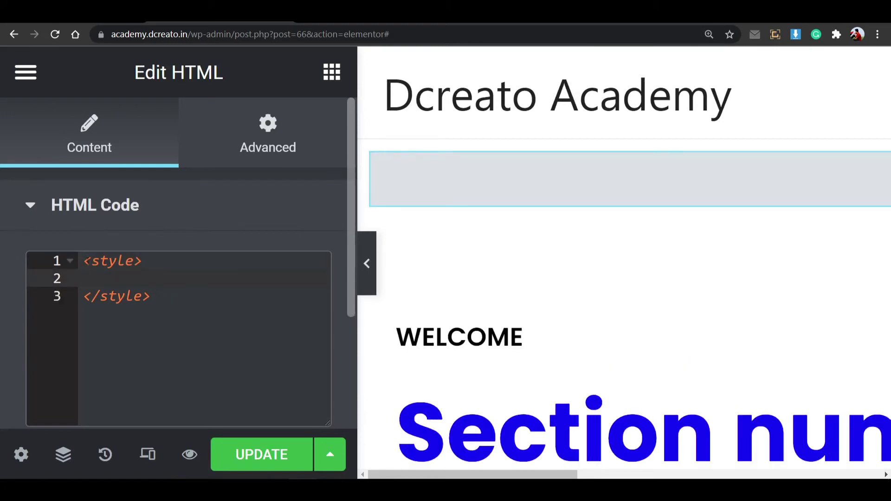
left_click_drag(85, 262, 147, 265)
left_click(147, 265)
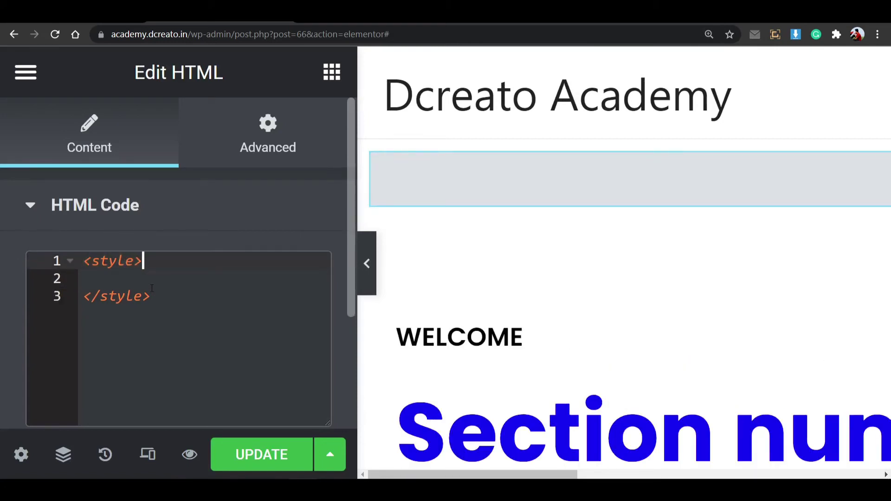
left_click_drag(151, 297, 96, 300)
left_click(90, 297)
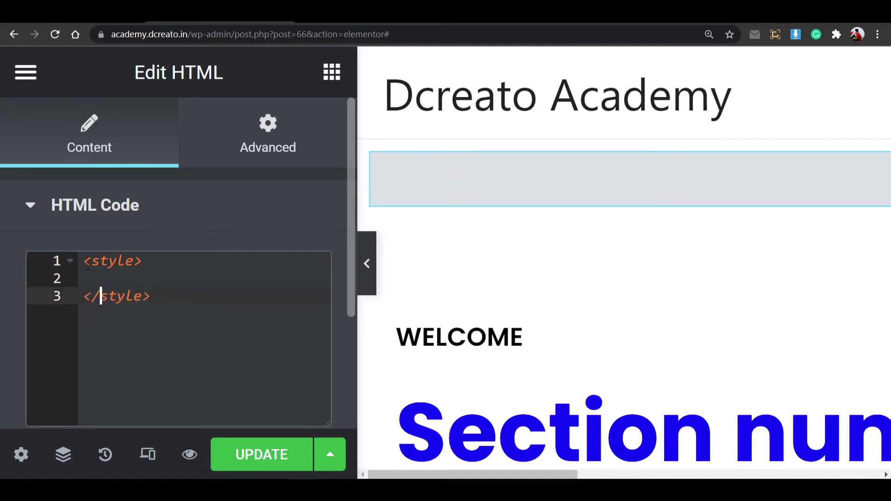
left_click(85, 260)
left_click_drag(85, 261, 135, 261)
left_click(126, 262)
left_click(147, 262)
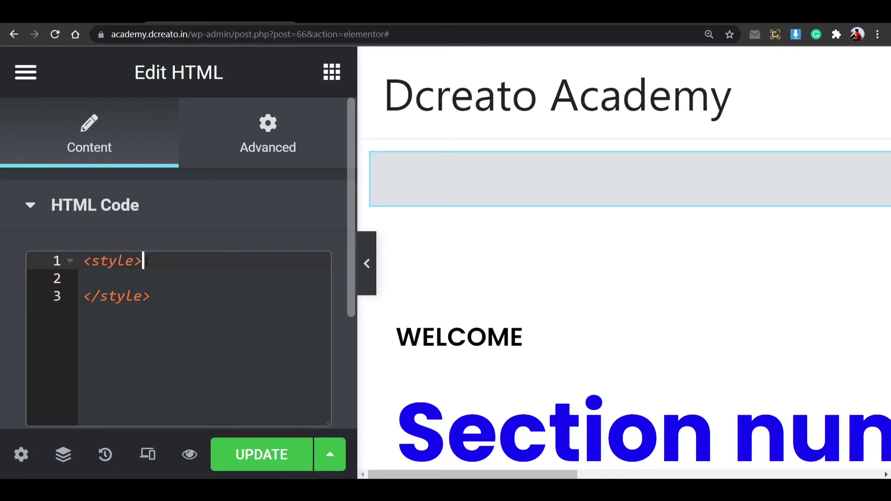
left_click_drag(147, 263, 109, 262)
left_click(86, 261)
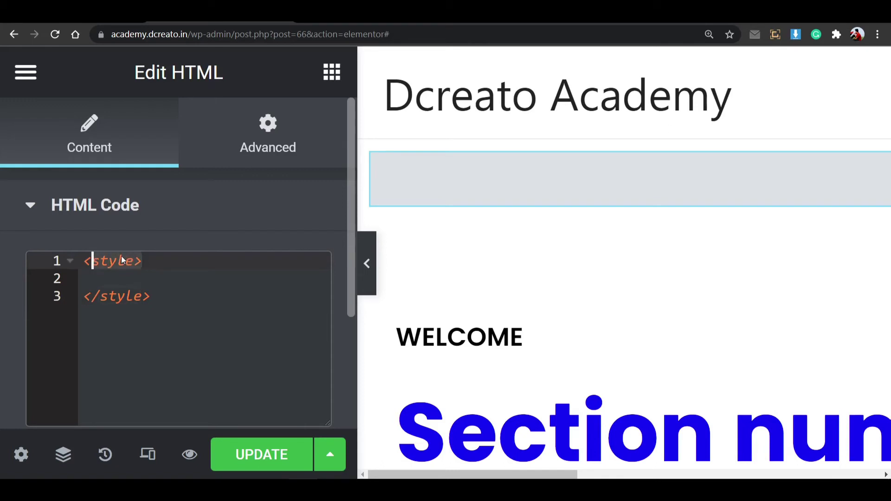
left_click(124, 261)
Add more blank lines inside the style block and zoom the browser back to 100%.
left_click(152, 297)
left_click(101, 297)
left_click(94, 296)
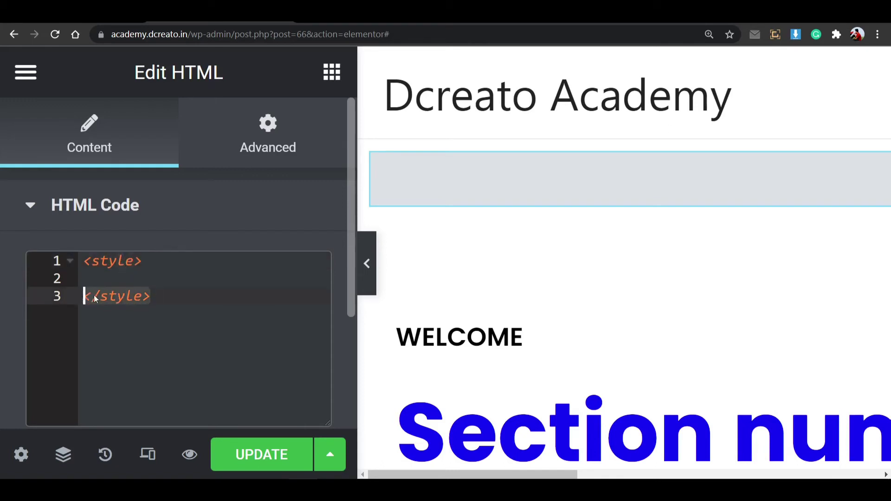
left_click(105, 279)
key("Return")
key("Return")
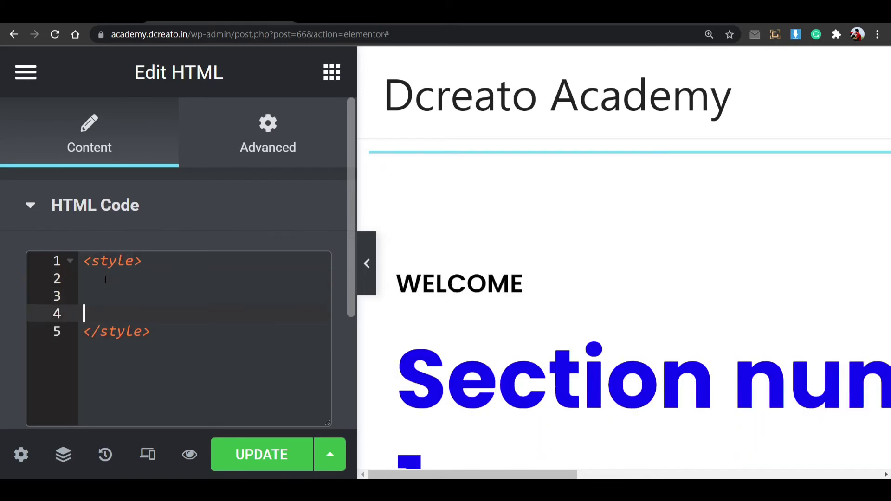
left_click(105, 279)
left_click(113, 294)
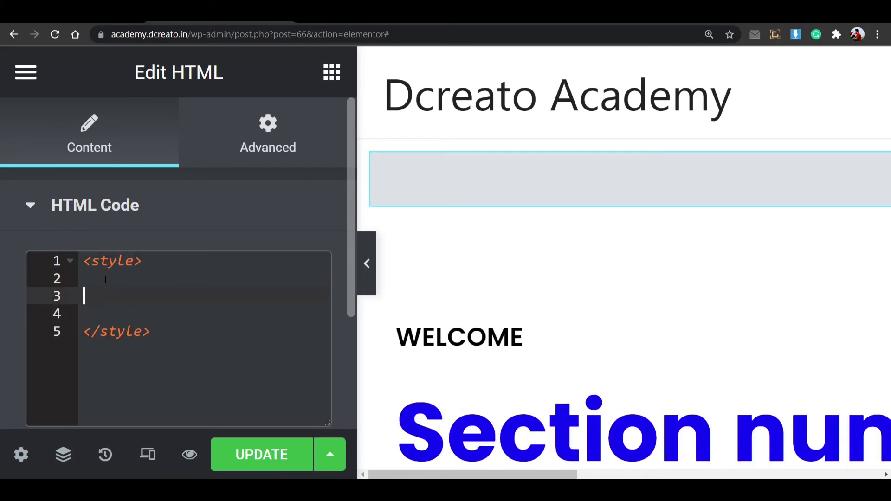
key("ctrl+minus")
key("ctrl+minus")
key("ctrl+minus")
key("ctrl+minus")
key("ctrl+minus")
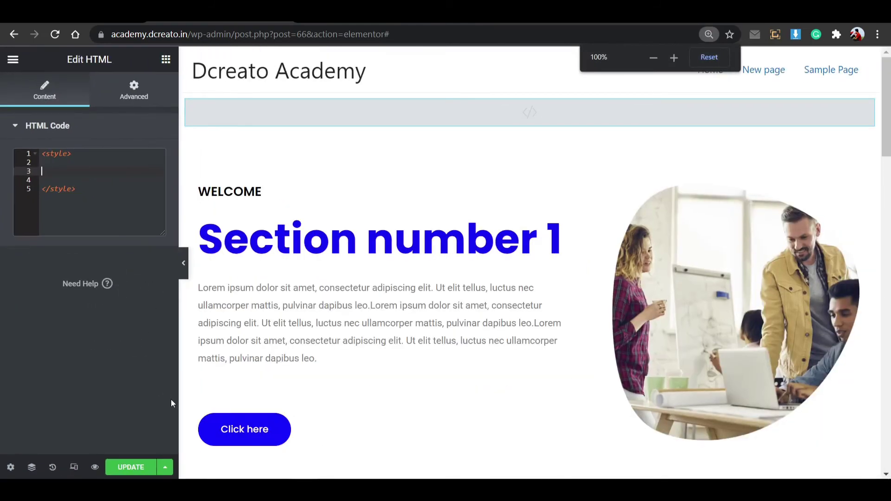
Enlarge Notepad's 'text scroll' file, select and copy all its CSS, then return to Elementor.
key("alt+Tab")
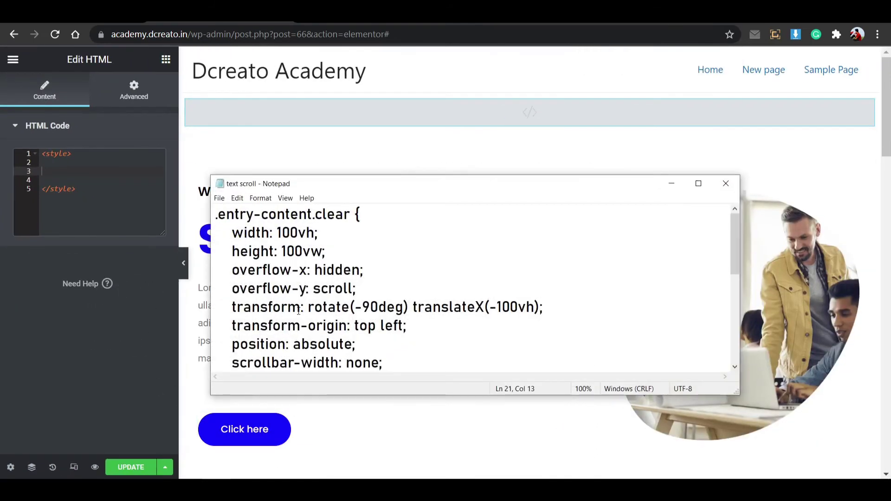
left_click_drag(577, 186, 566, 124)
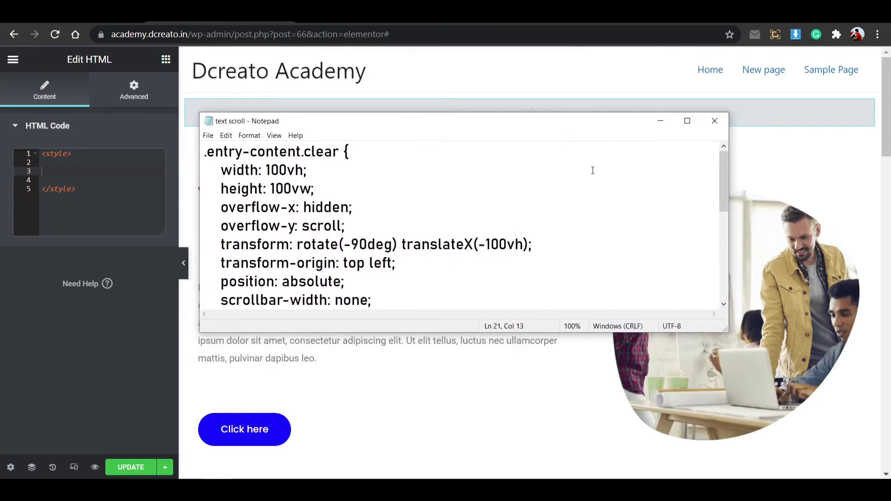
left_click_drag(725, 329, 808, 456)
scroll(384, 280, "down", 3)
scroll(287, 327, "up", 3)
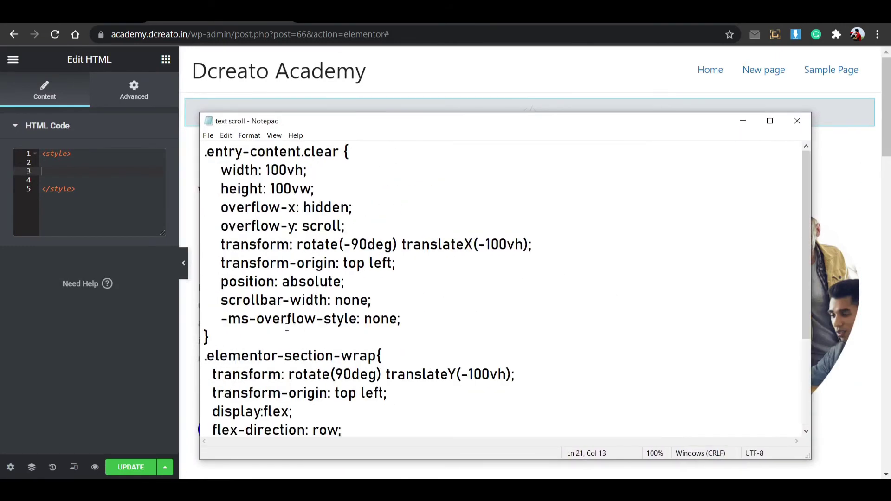
left_click_drag(205, 154, 255, 452)
key("ctrl+c")
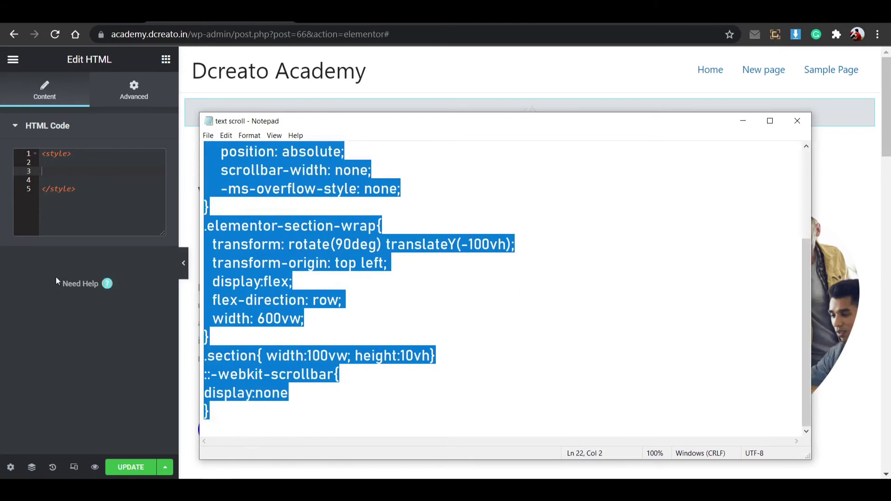
left_click(62, 174)
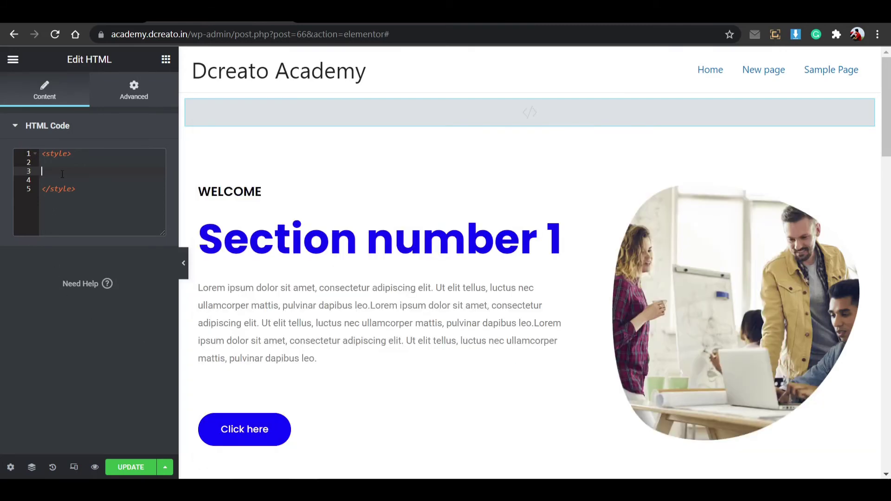
Paste the horizontal-scroll CSS into the style block, update the page, and go to the live page.
key("ctrl+v")
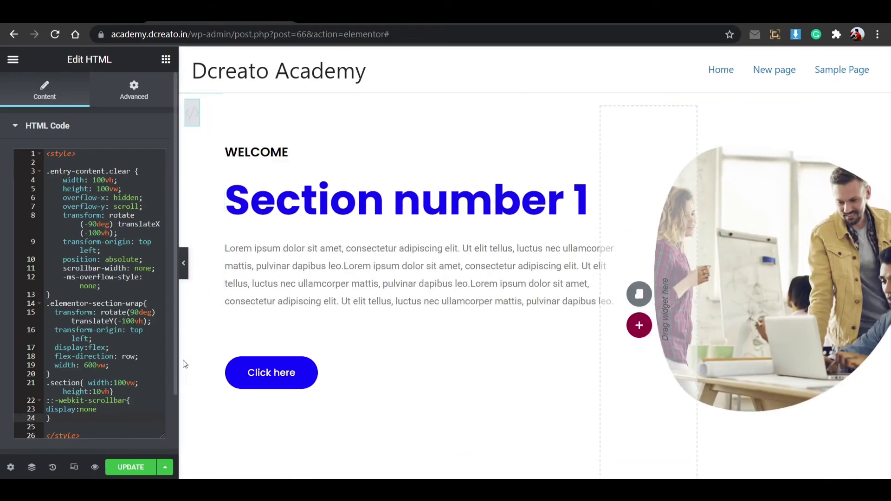
left_click(131, 467)
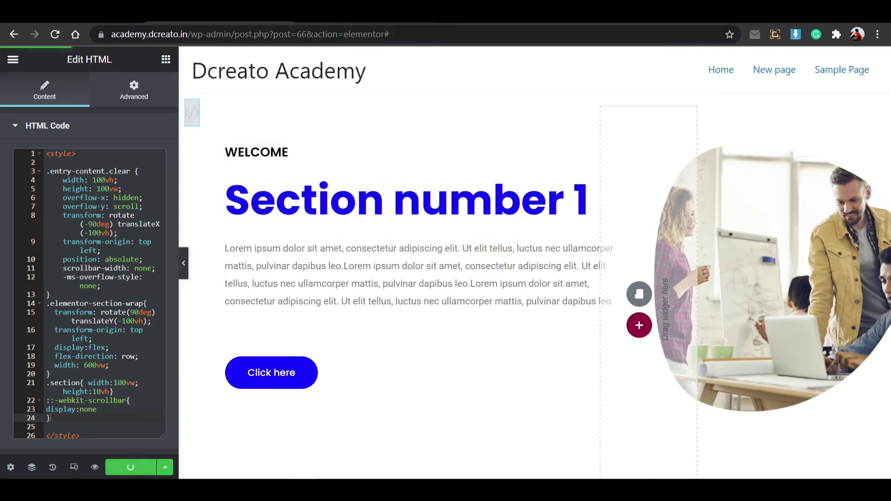
key("ctrl+Tab")
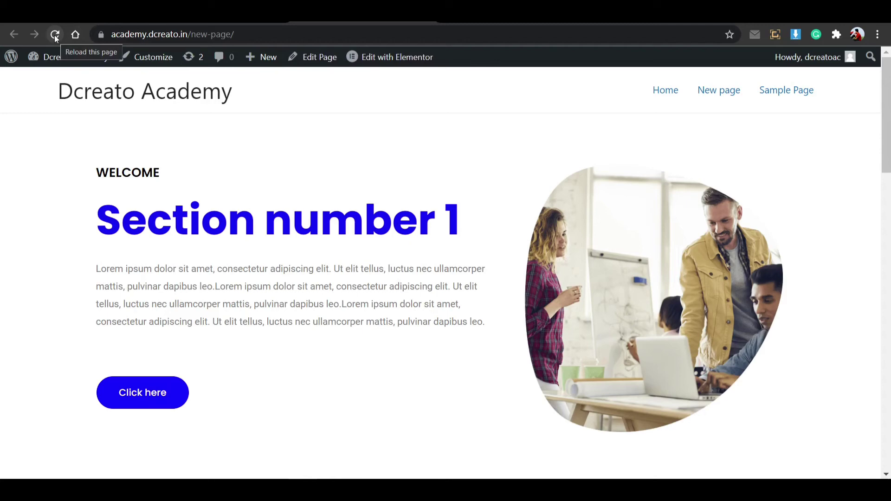
Reload the live page to see the sections laid out horizontally, comparing it with the editor.
left_click(55, 38)
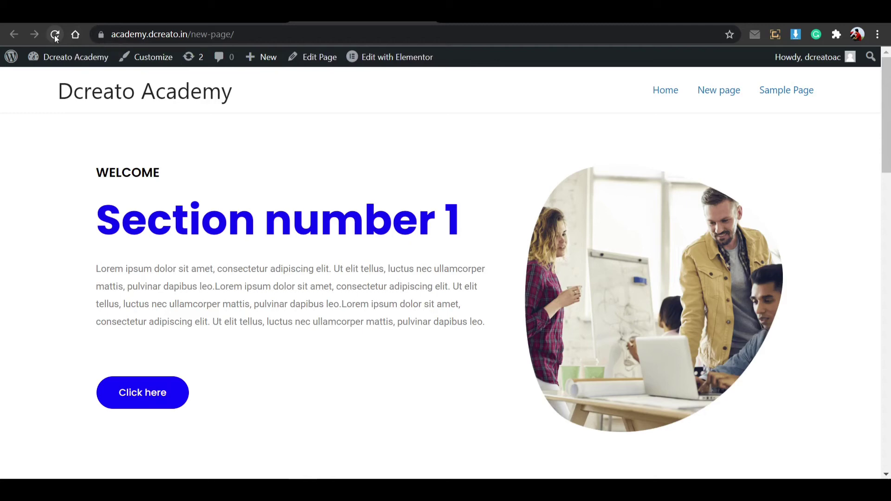
left_click(55, 37)
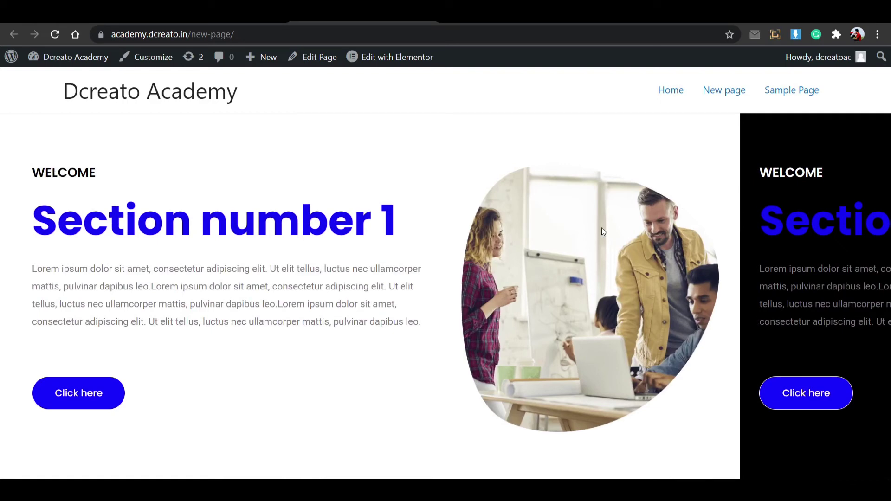
left_click(226, 14)
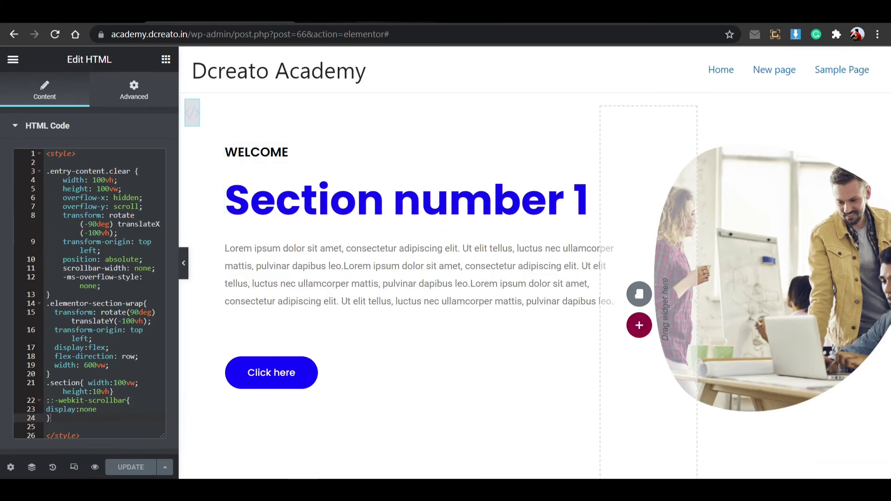
left_click(311, 14)
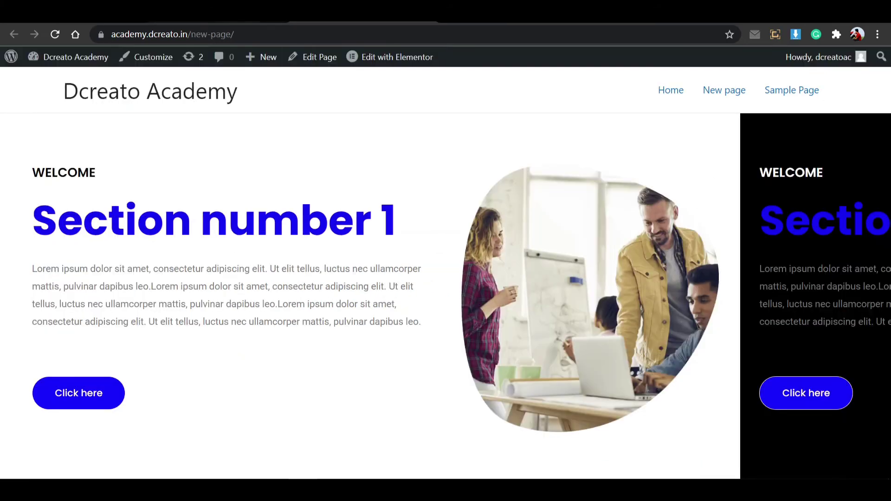
left_click(218, 14)
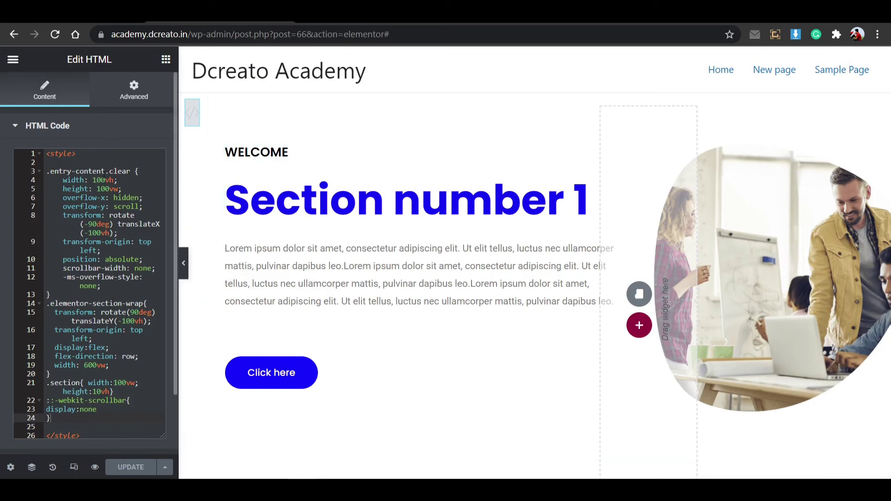
key("ctrl+Tab")
right_click(302, 225)
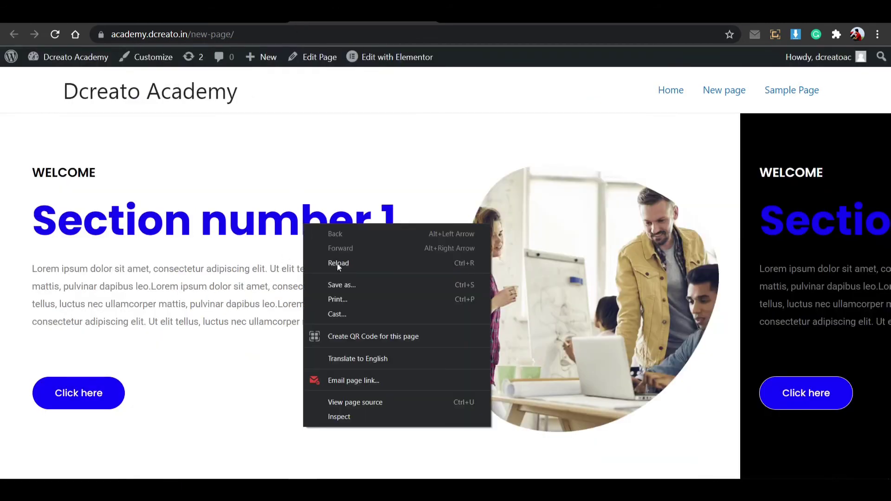
left_click(351, 415)
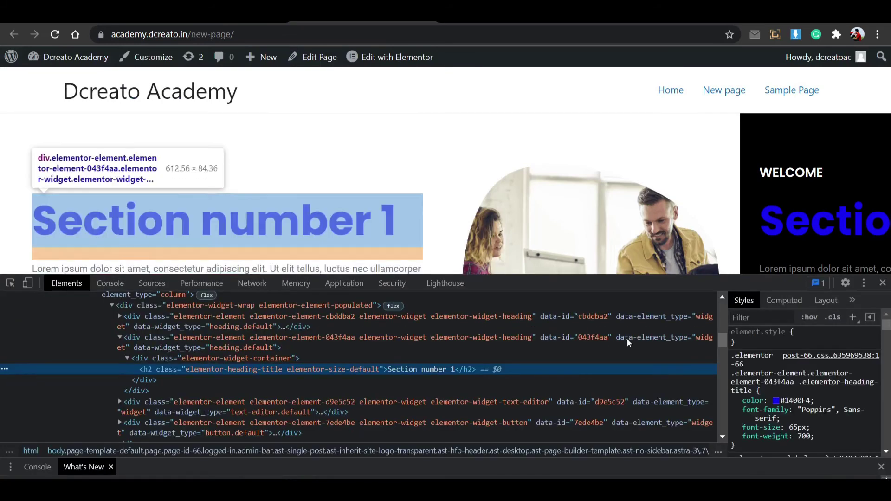
left_click_drag(649, 281, 649, 228)
scroll(199, 345, "up", 3)
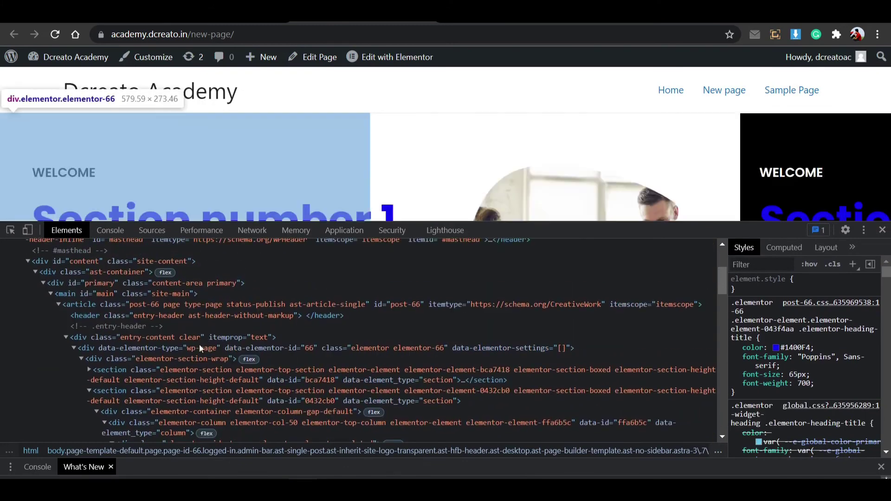
left_click(199, 336)
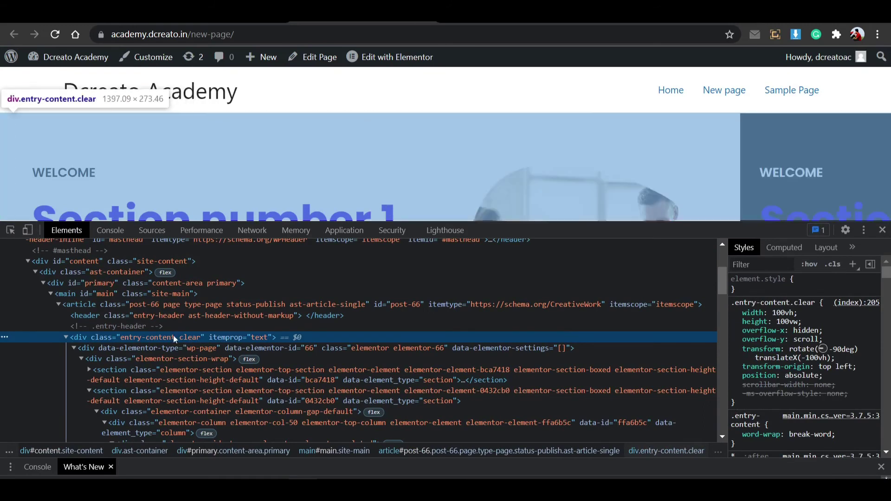
left_click(171, 328)
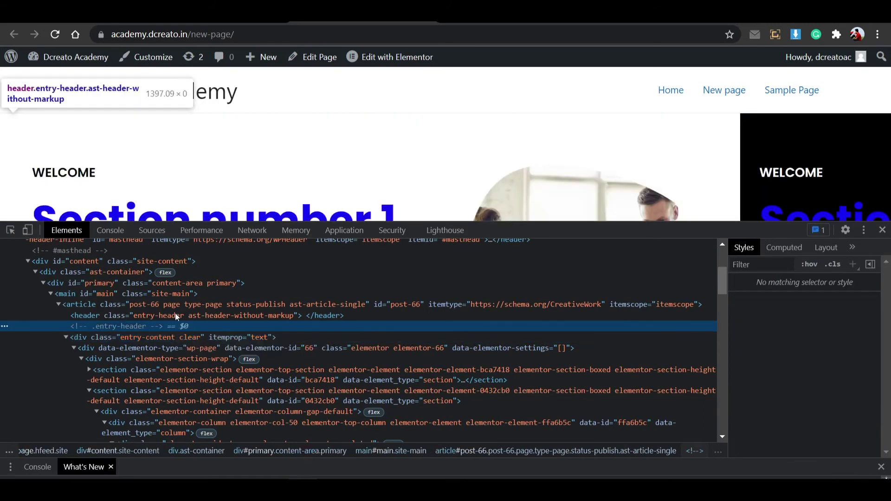
left_click(187, 341)
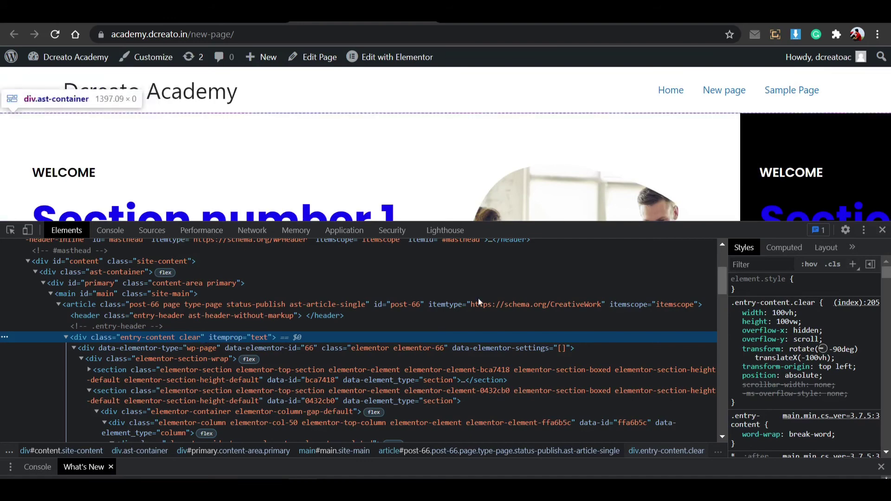
left_click(882, 230)
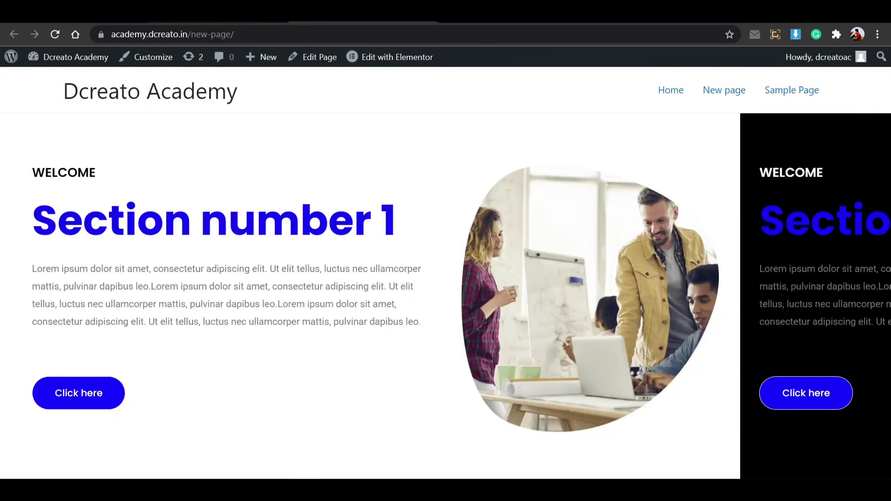
Turn on Hide On Desktop, Tablet and Mobile for the HTML widget and update the page.
left_click(204, 16)
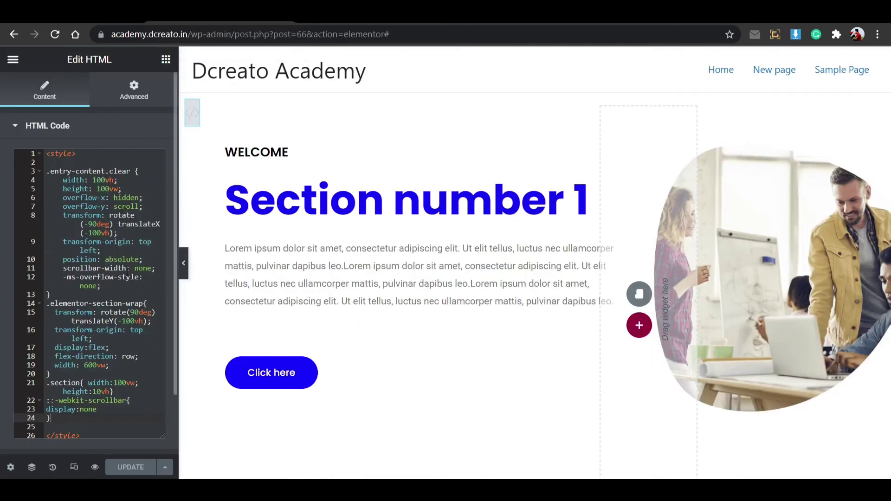
key("ctrl+Tab")
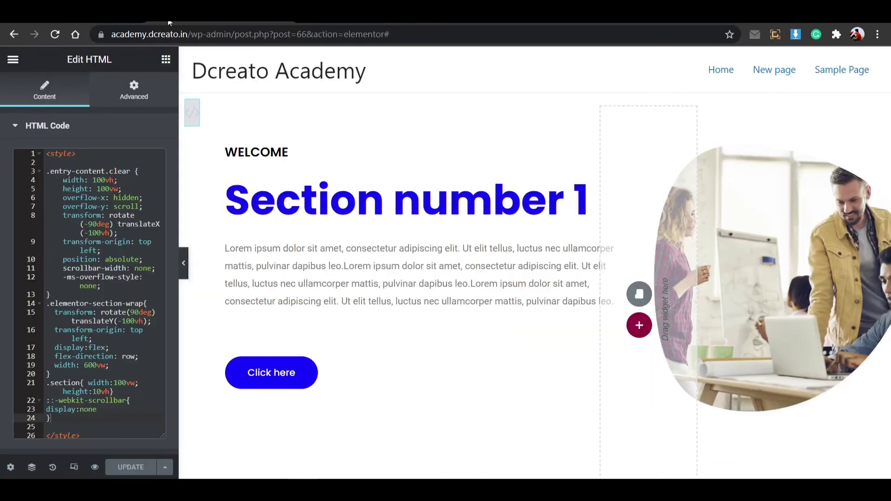
key("ctrl+Tab")
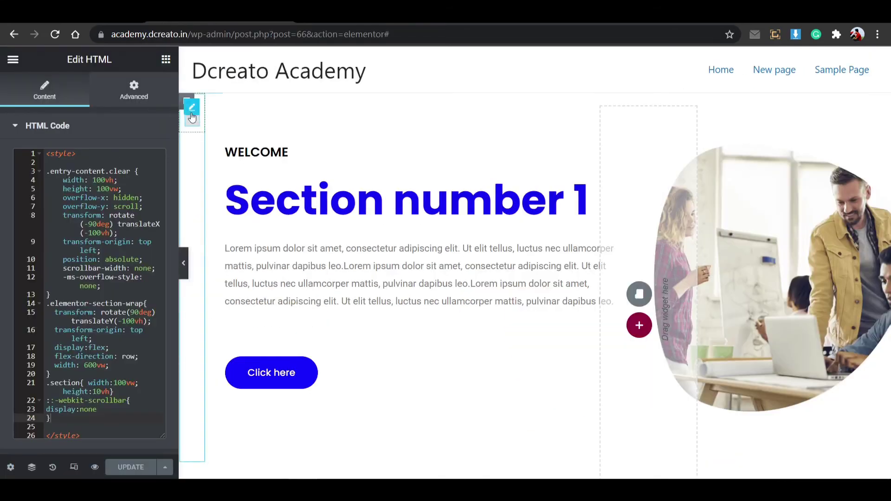
left_click(134, 91)
scroll(88, 320, "down", 5)
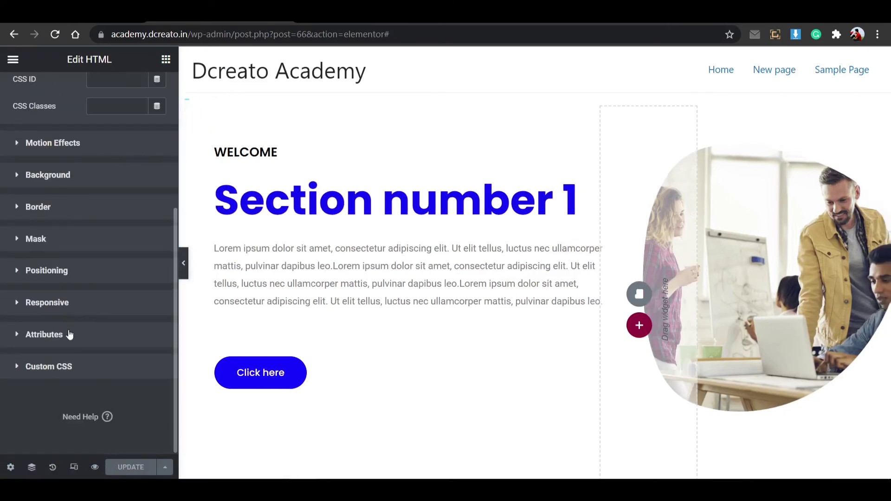
left_click(79, 305)
left_click(141, 255)
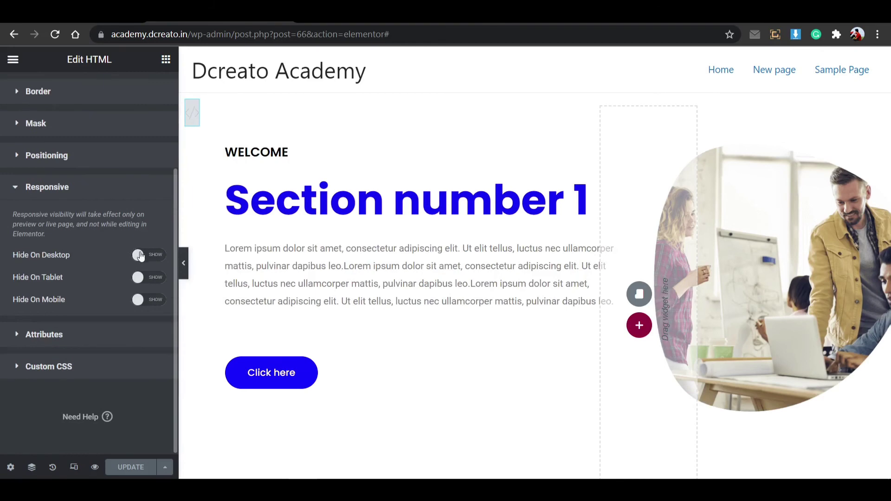
left_click(141, 278)
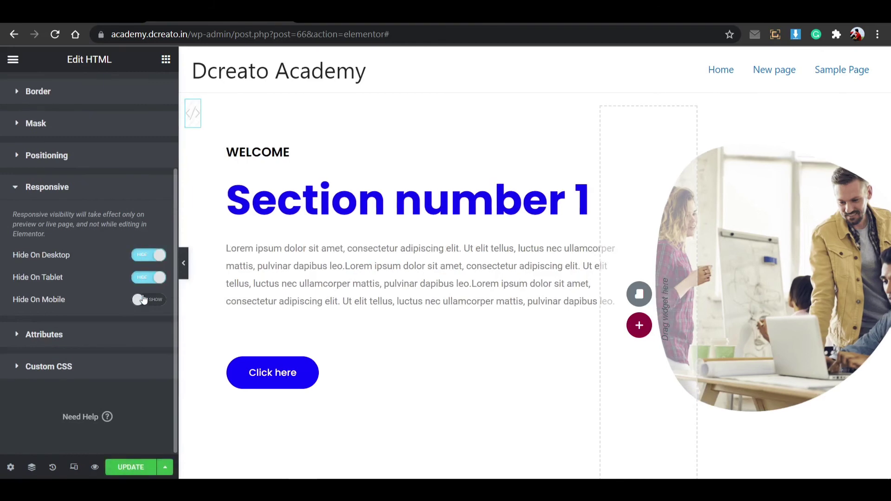
left_click(143, 300)
left_click(142, 468)
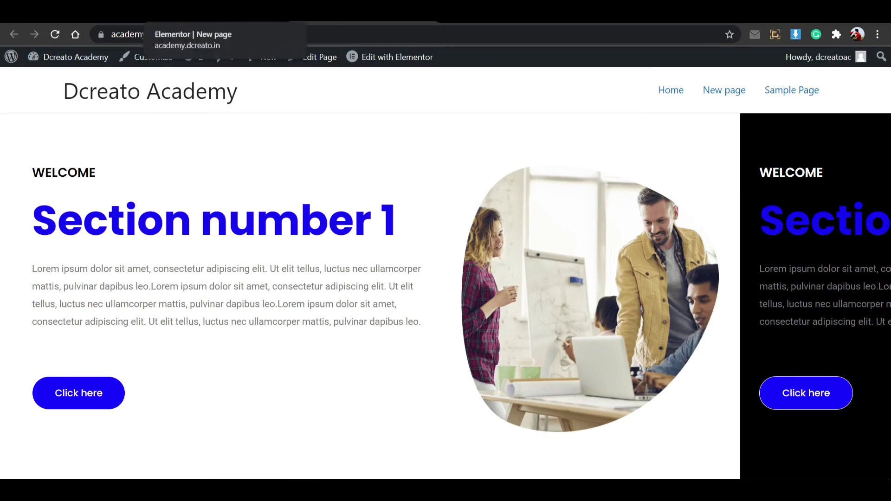
Return to the HTML widget's code in the Elementor editor.
left_click(223, 21)
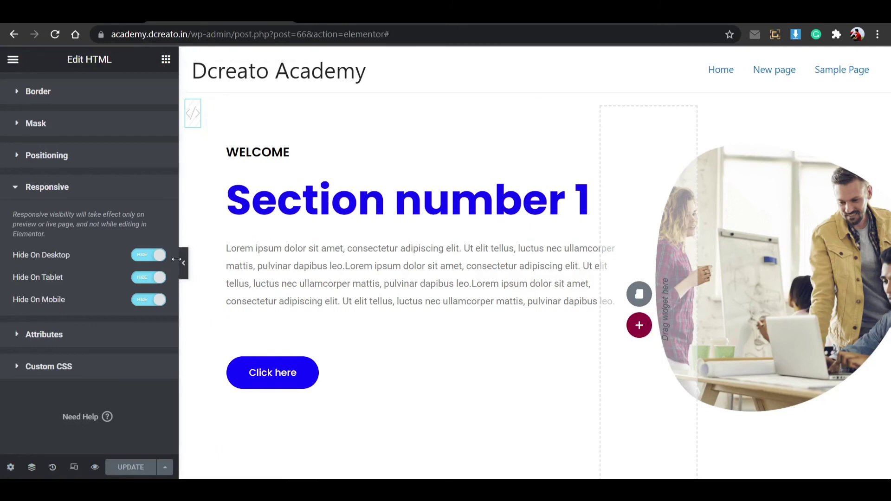
scroll(125, 214, "up", 3)
left_click(52, 99)
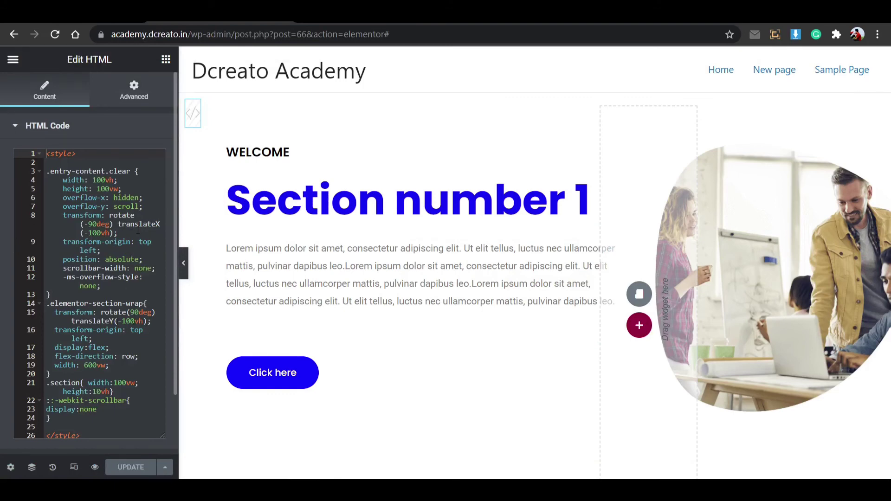
Try -90, -70 and -110vh for the line 8 translateX offset, then restore -100vh.
left_click(101, 233)
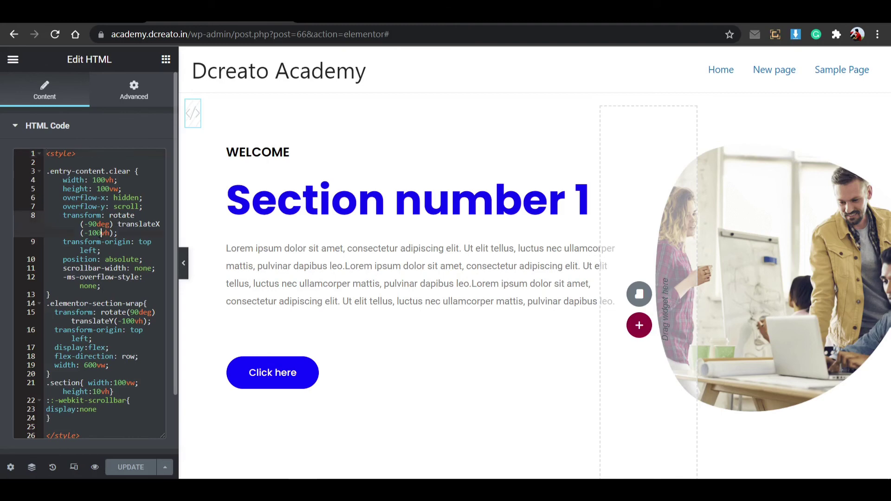
key("BackSpace")
key("BackSpace")
type("9")
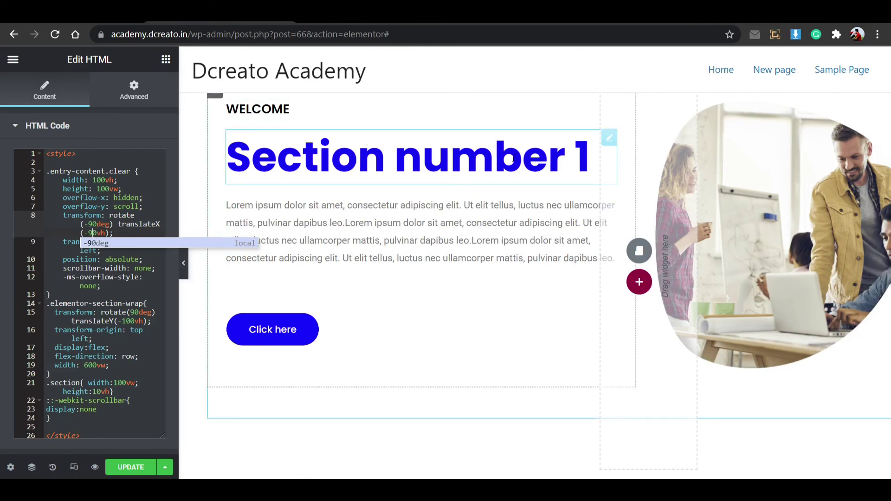
key("BackSpace")
type("7")
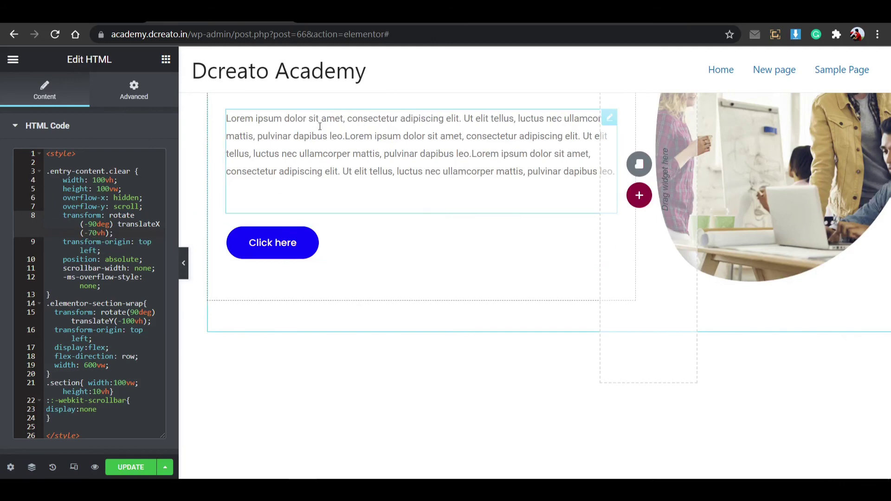
key("BackSpace")
type("9")
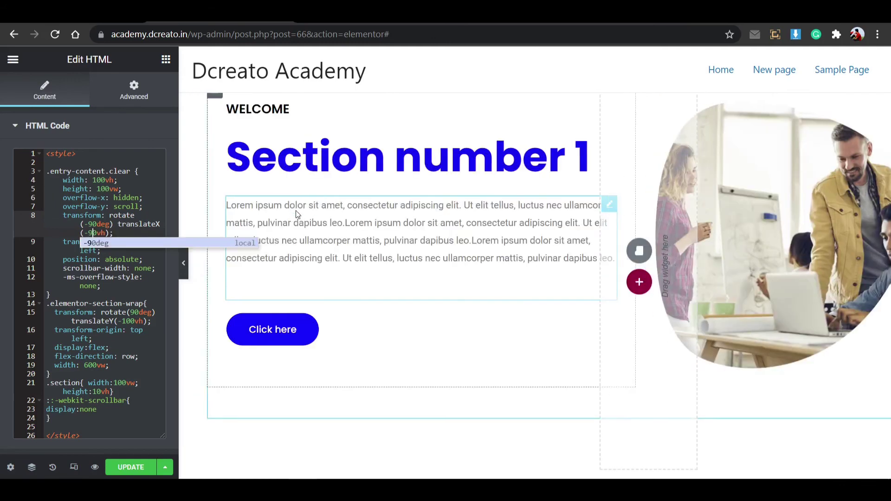
key("BackSpace")
type("11")
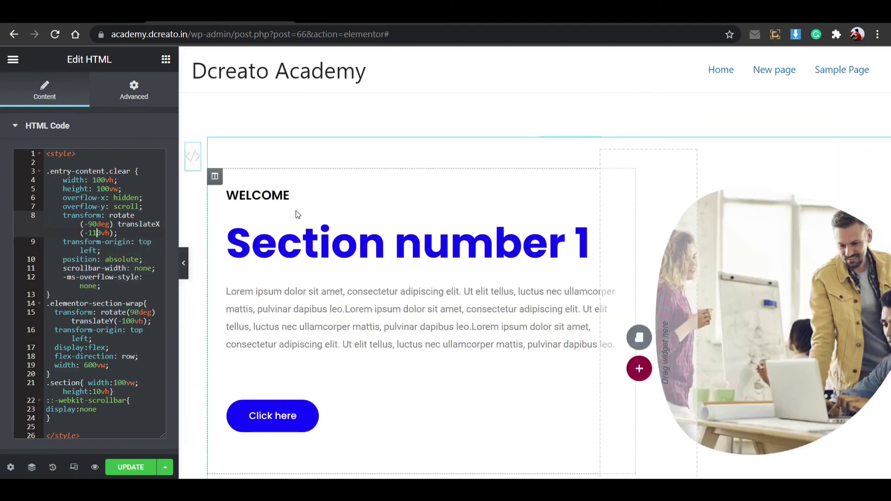
key("BackSpace")
type("0")
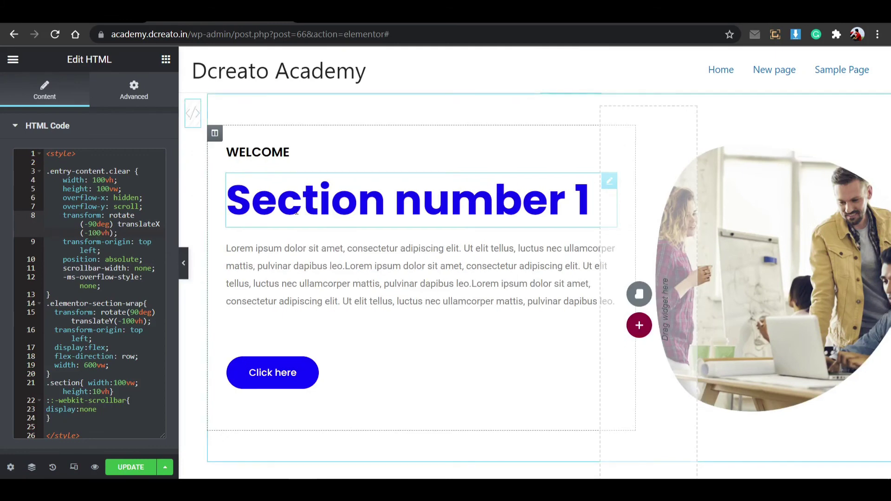
left_click(122, 232)
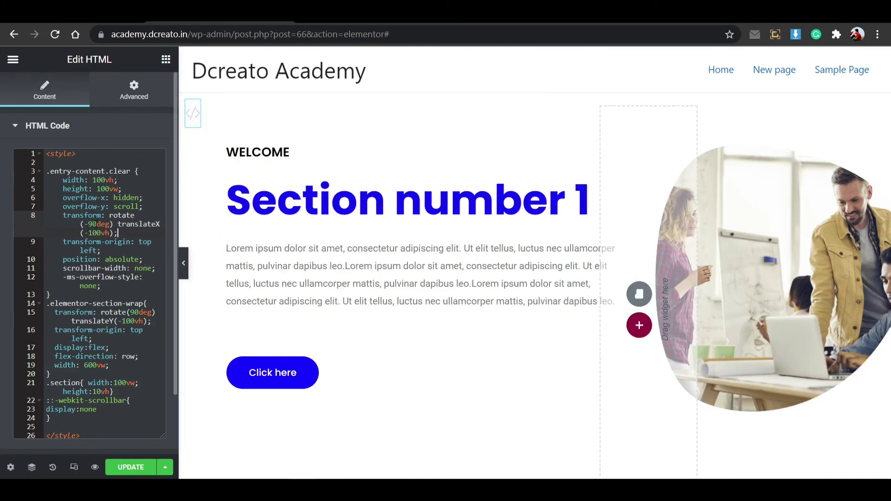
After trying -40, -50 and -60vh, set line 15's translateY to -90vh, update, and switch to the live page.
left_click(126, 321)
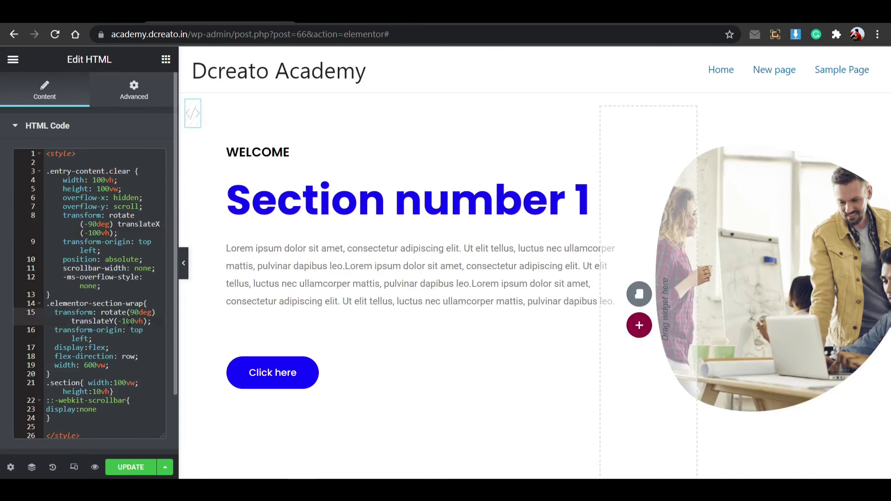
key("BackSpace")
key("BackSpace")
type("9")
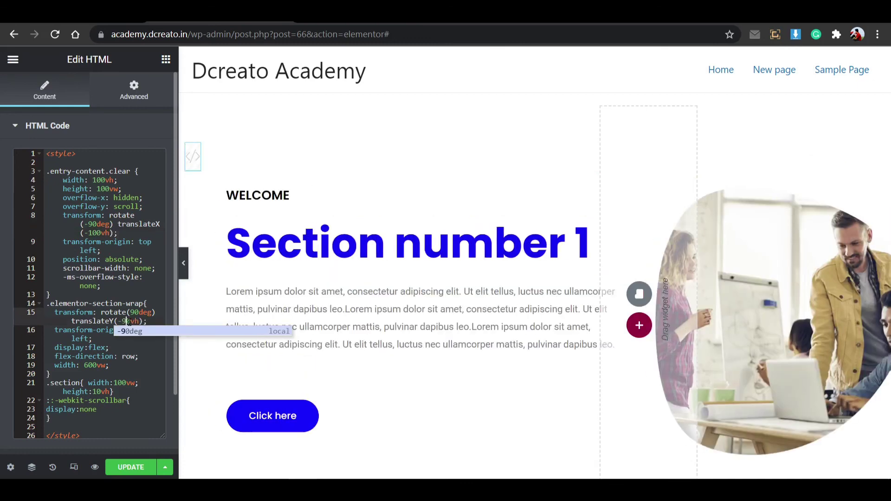
key("BackSpace")
type("4")
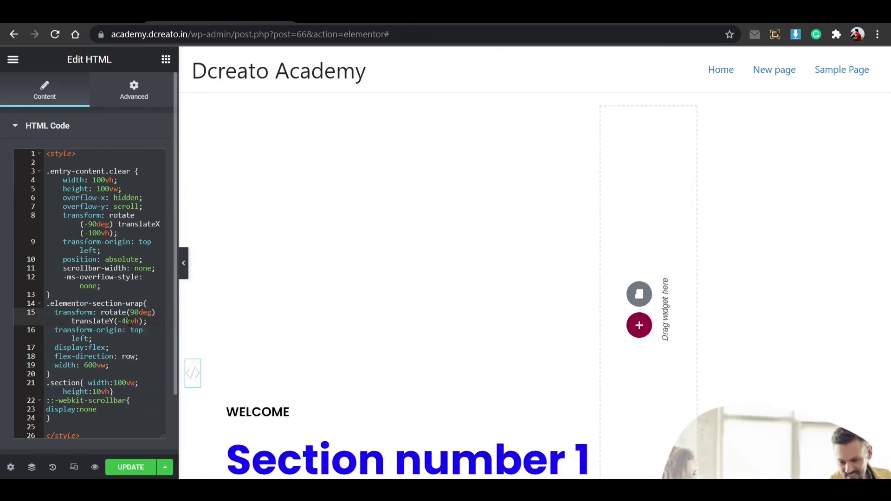
key("BackSpace")
type("5")
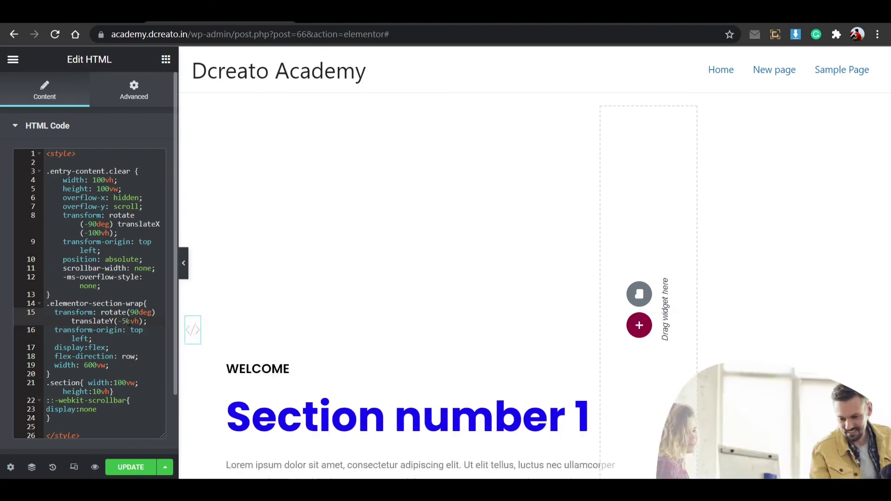
key("BackSpace")
type("6")
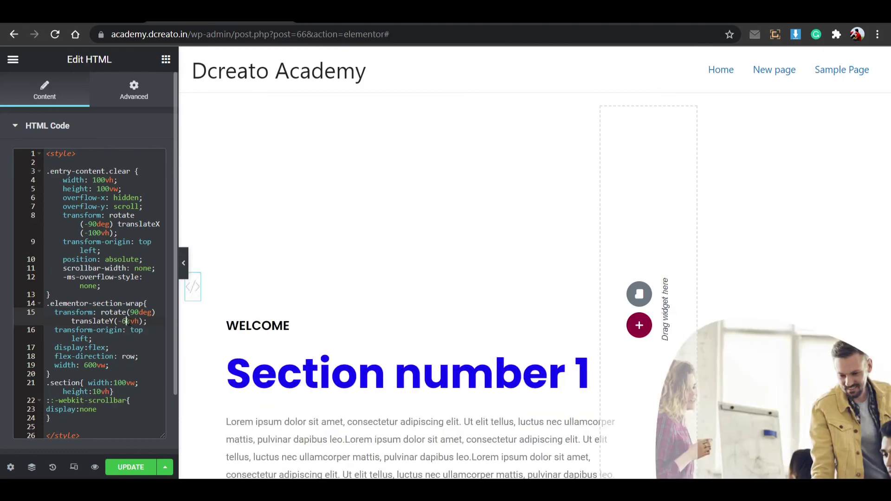
key("BackSpace")
type("9")
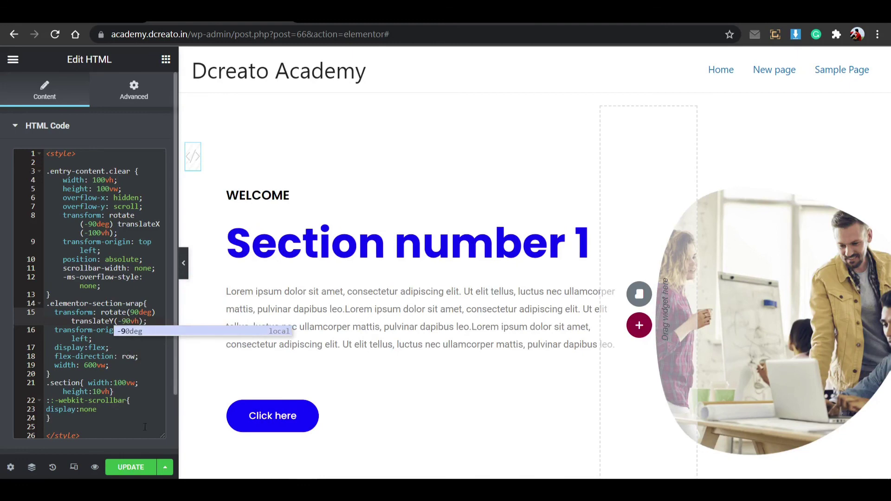
left_click(134, 467)
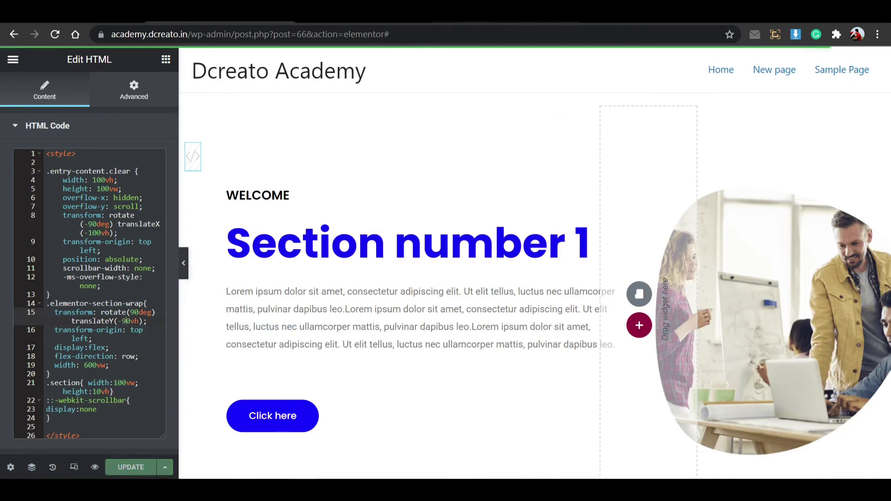
key("ctrl+Tab")
left_click(55, 39)
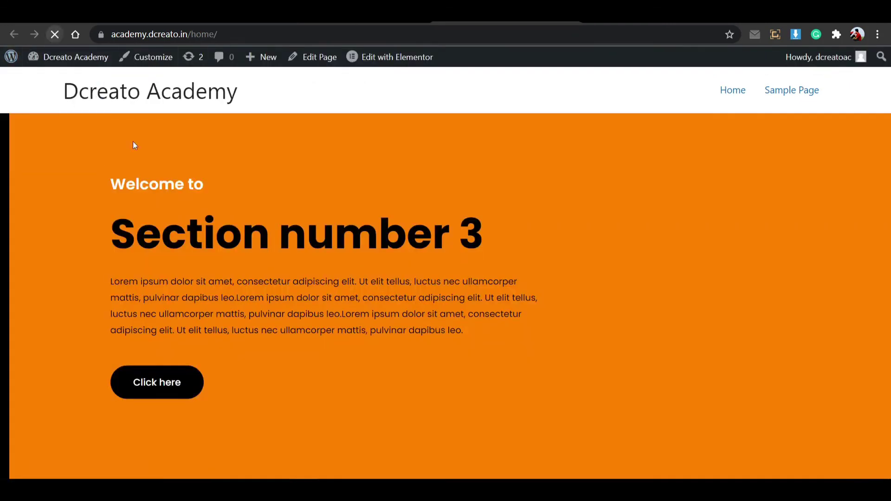